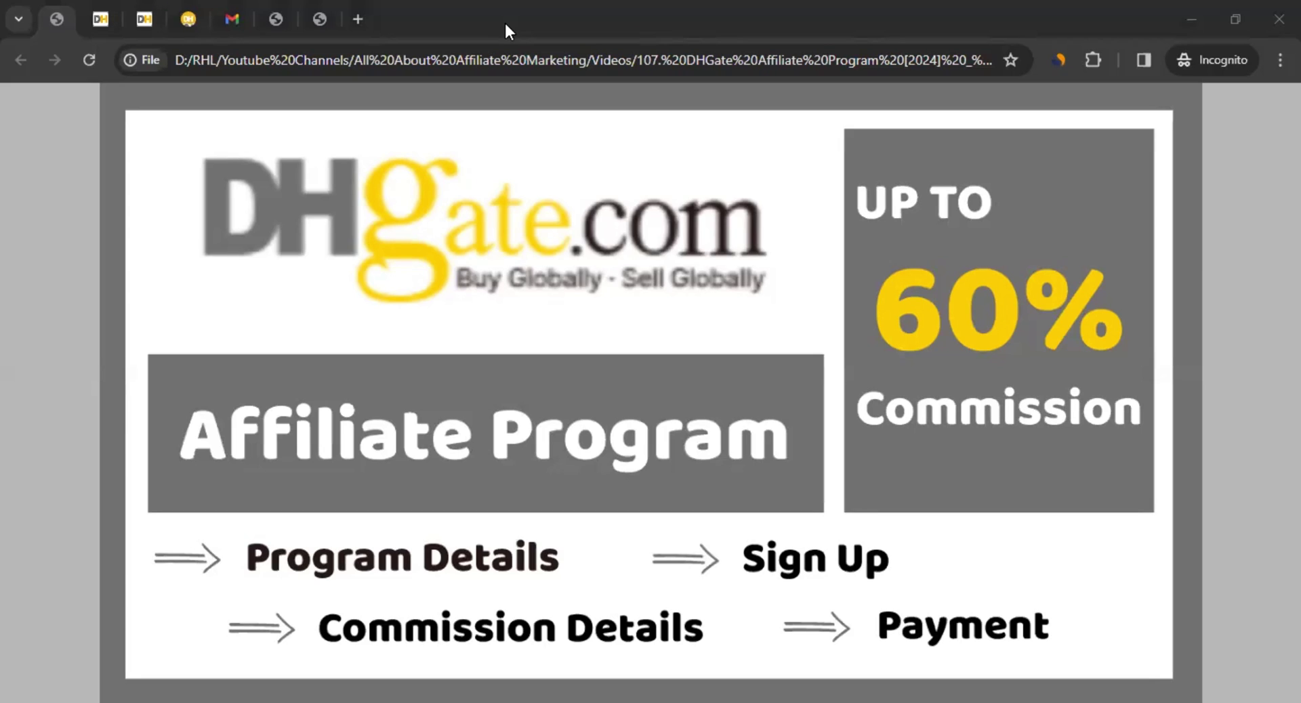
Open the DHgate homepage and browse its banners, flash deals and recommended product listings
click(95, 19)
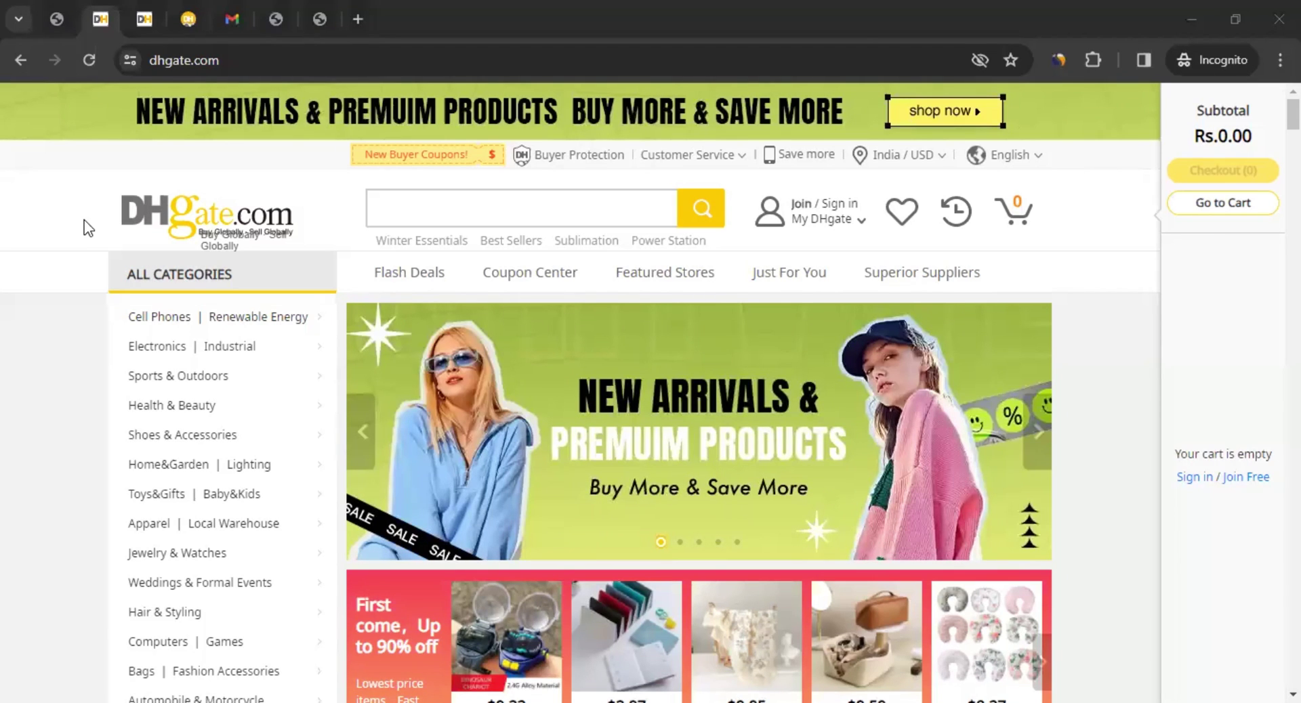
click(85, 220)
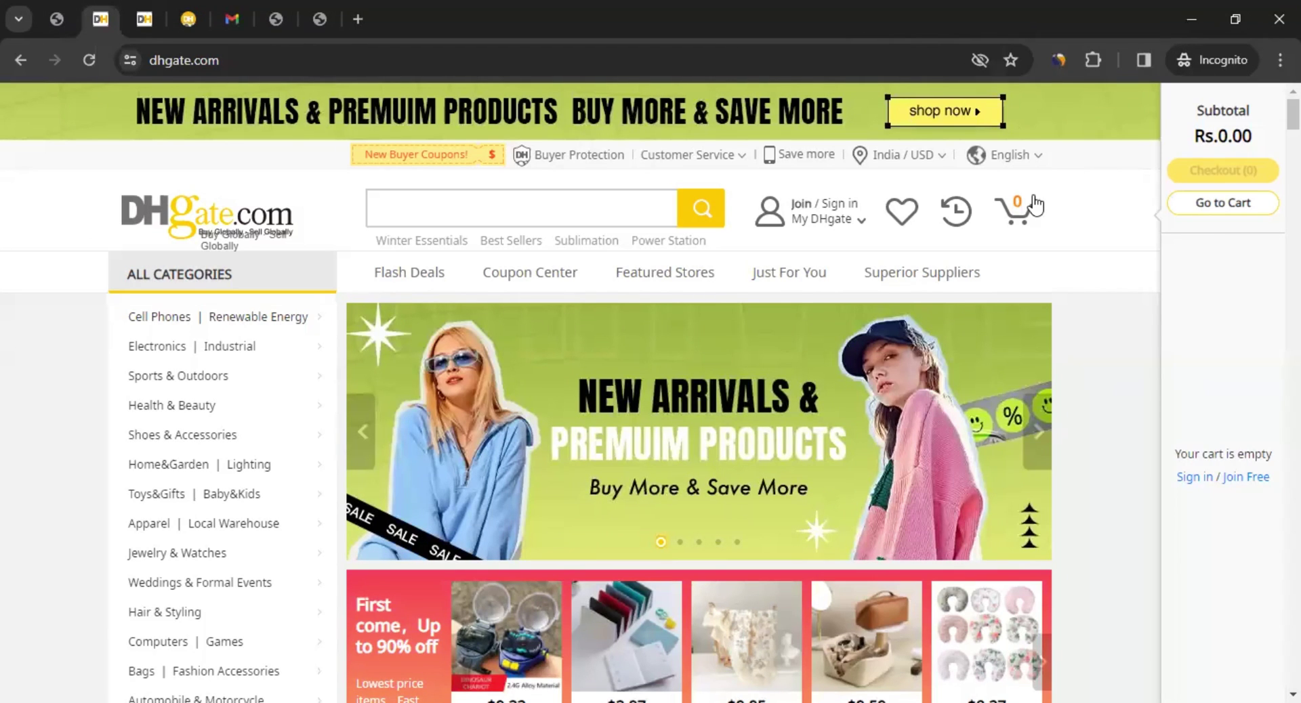
scroll(1153, 315, down, 7)
scroll(1151, 338, up, 2)
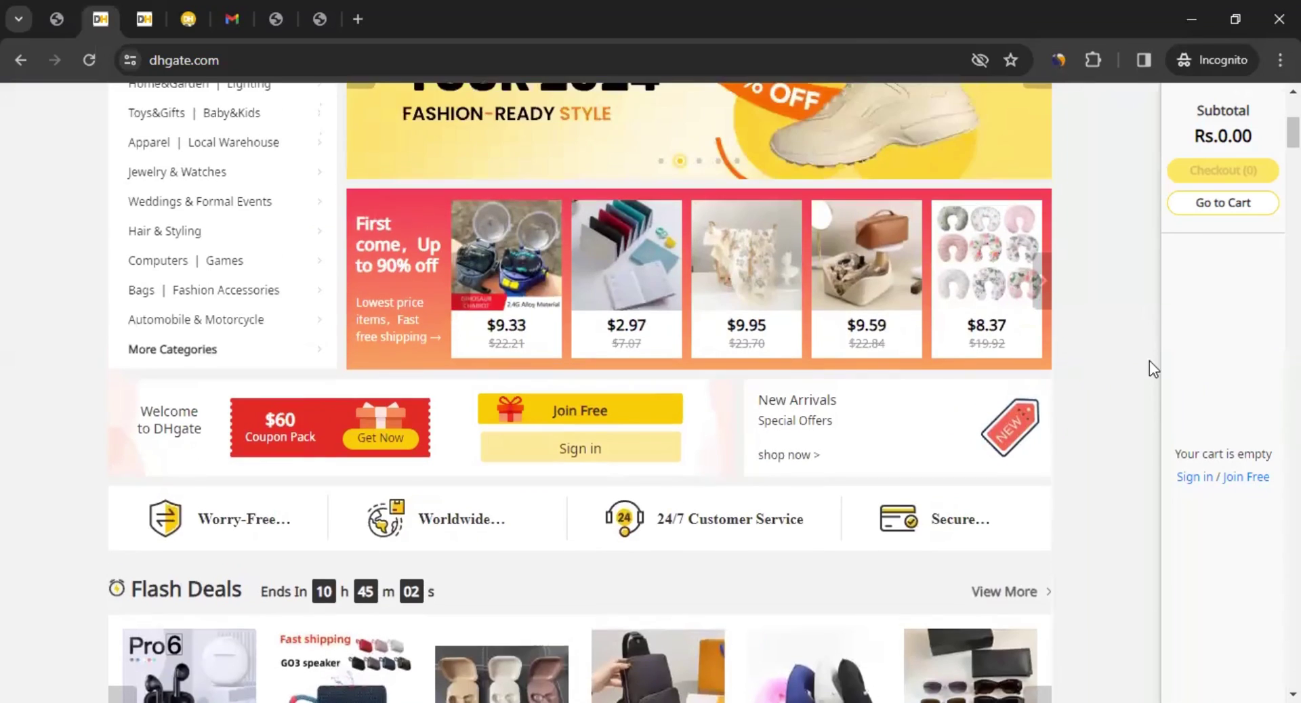
scroll(1149, 361, down, 20)
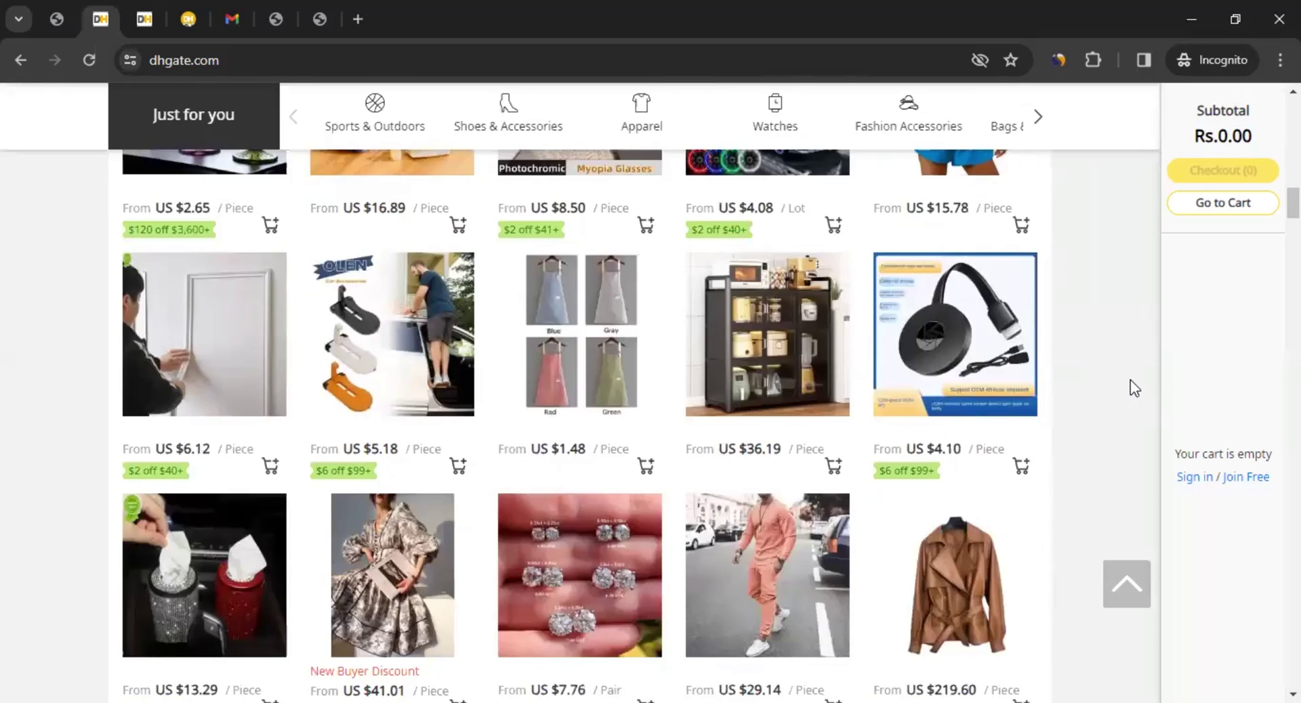
scroll(1130, 388, up, 3)
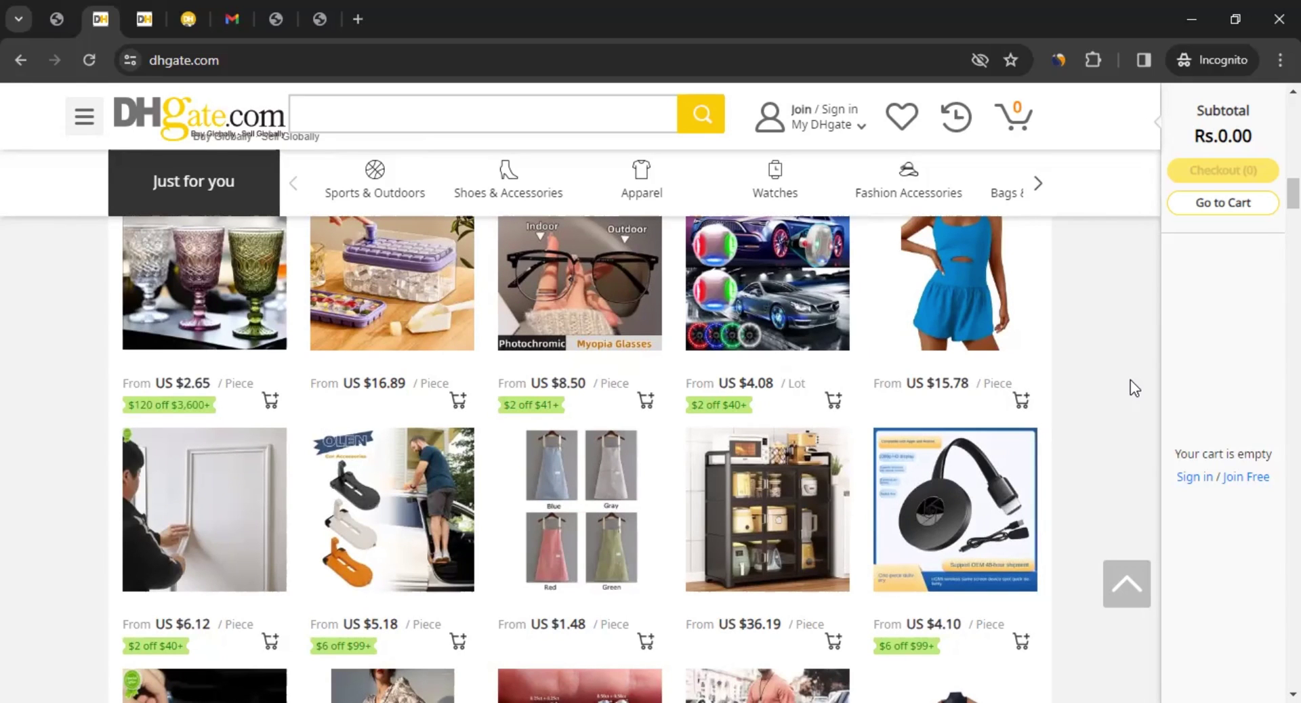
scroll(1116, 387, up, 8)
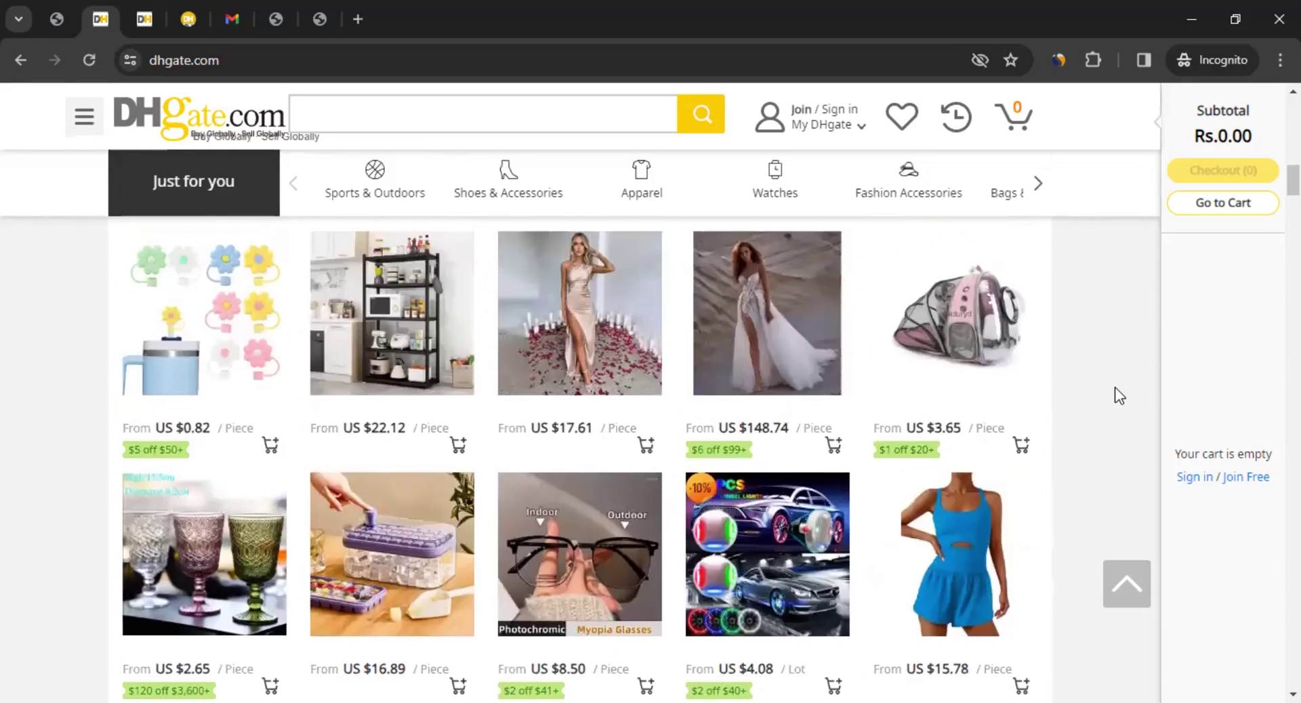
scroll(1116, 396, up, 10)
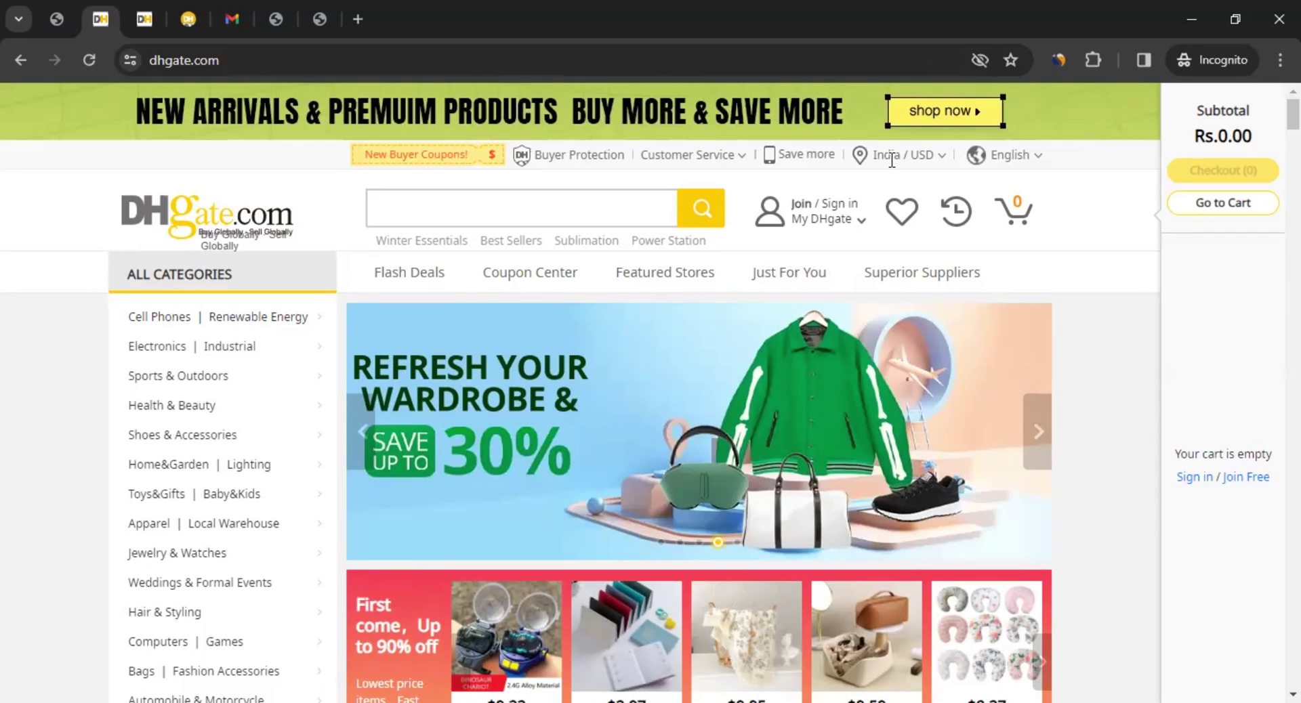
Look through the countries available as shipping destinations in the Ship to list on the DHgate homepage
mouse_move(893, 163)
click(793, 237)
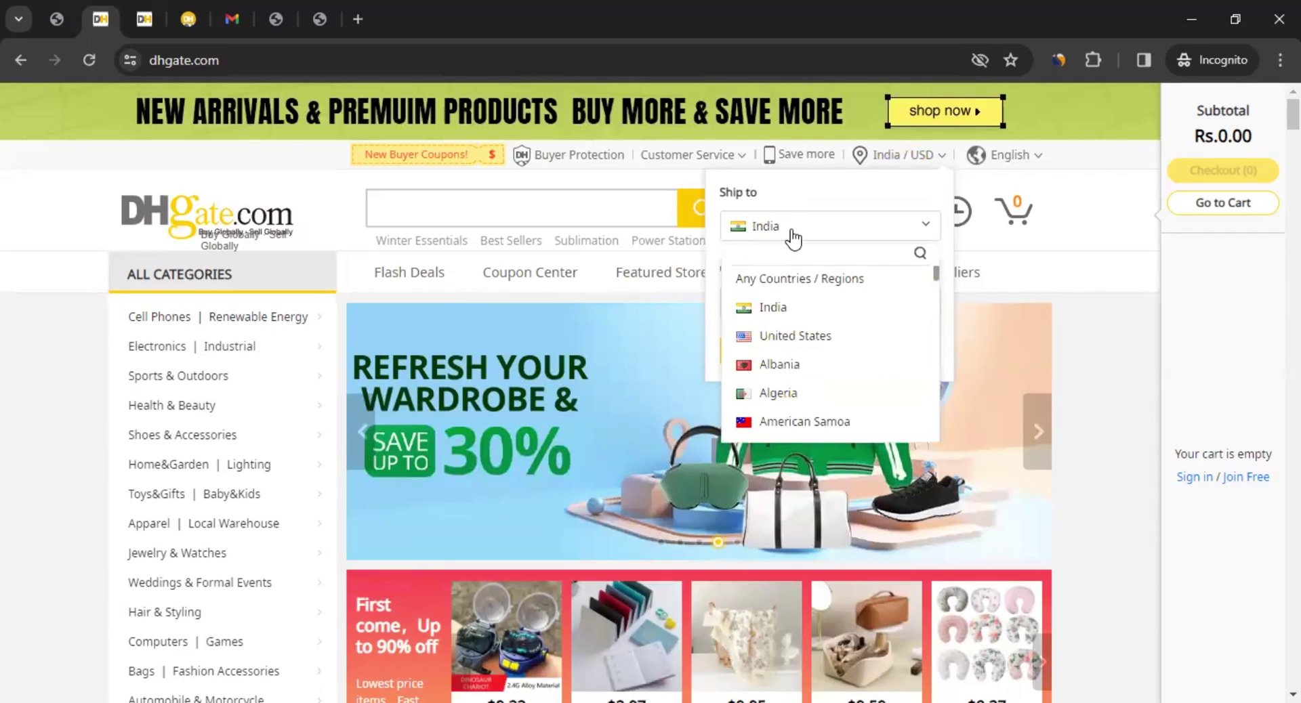
scroll(837, 374, down, 10)
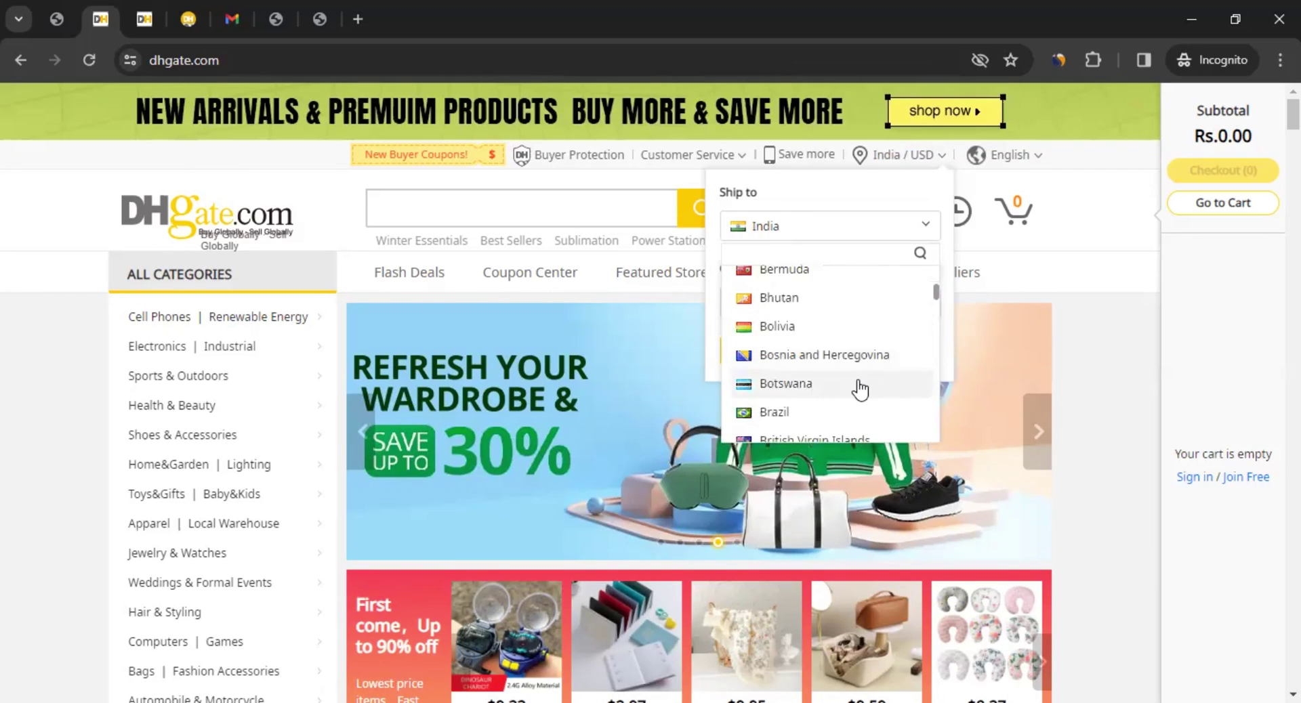
scroll(860, 390, down, 15)
scroll(864, 398, up, 10)
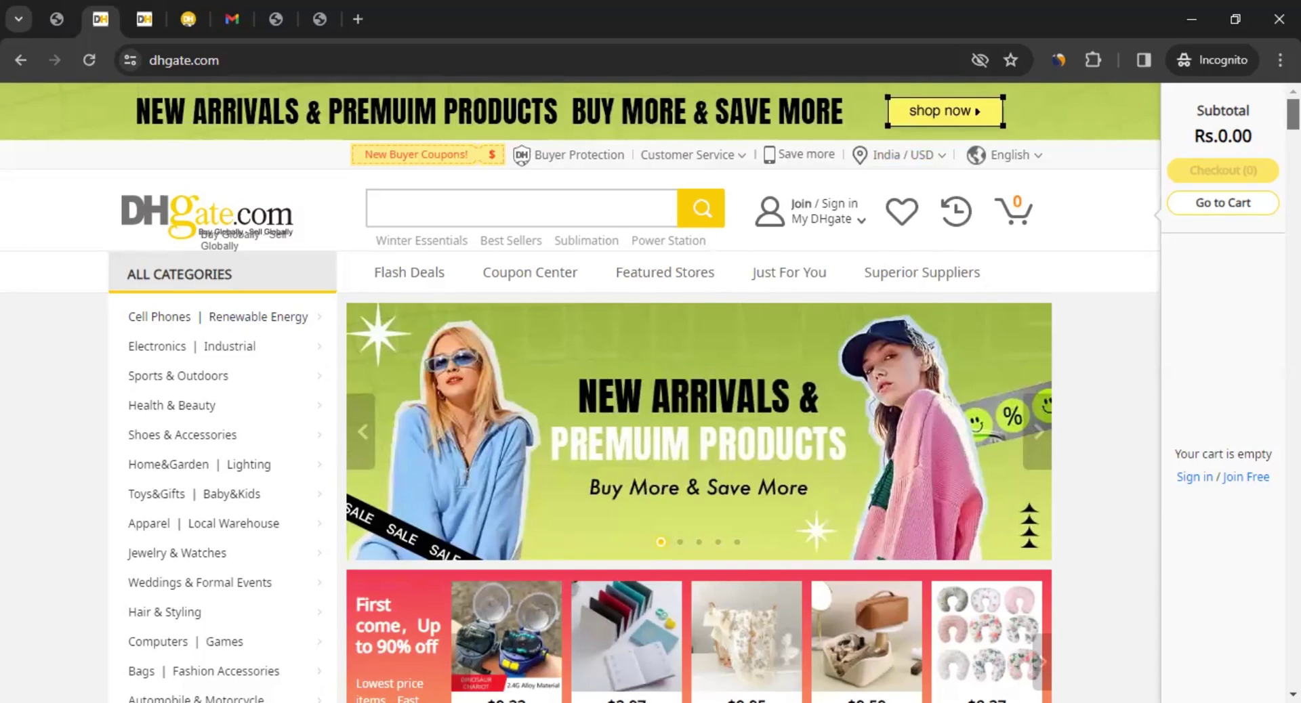
Locate the Affiliate Program link under Partnership in the homepage footer and switch to the DHgate affiliate program site
scroll(580, 393, down, 15)
scroll(872, 485, down, 10)
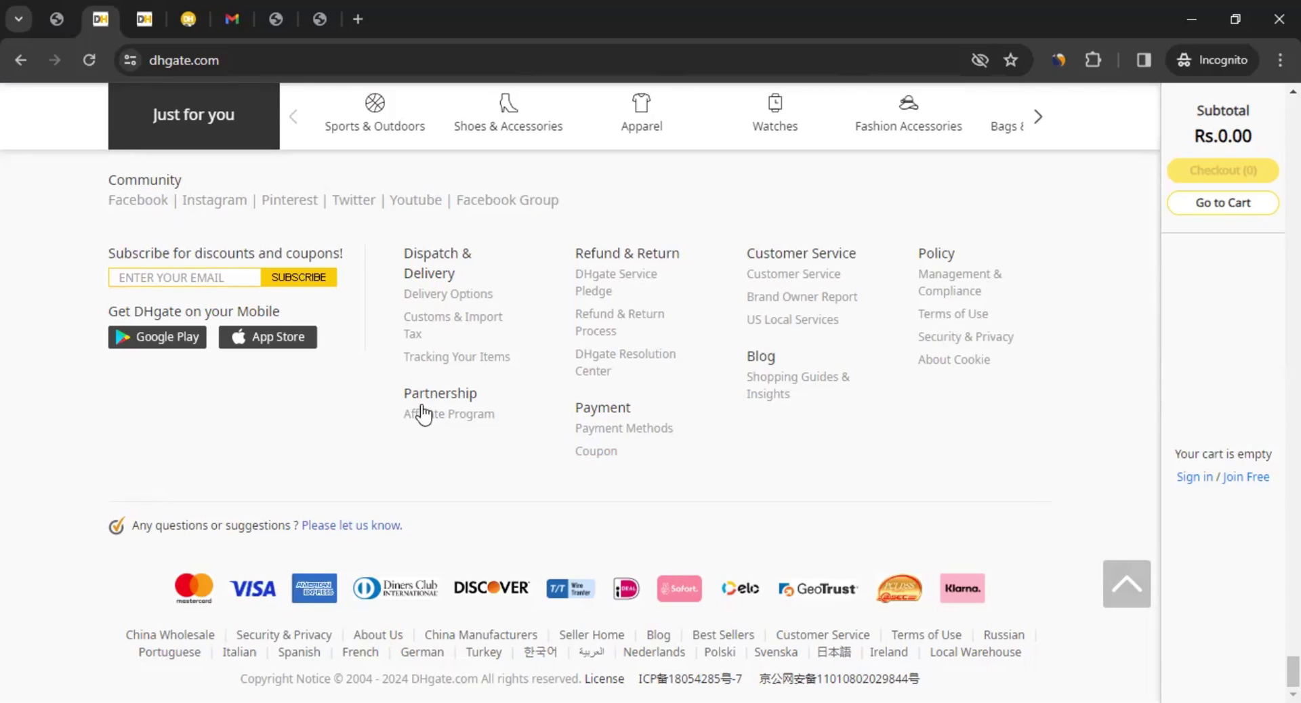
click(145, 24)
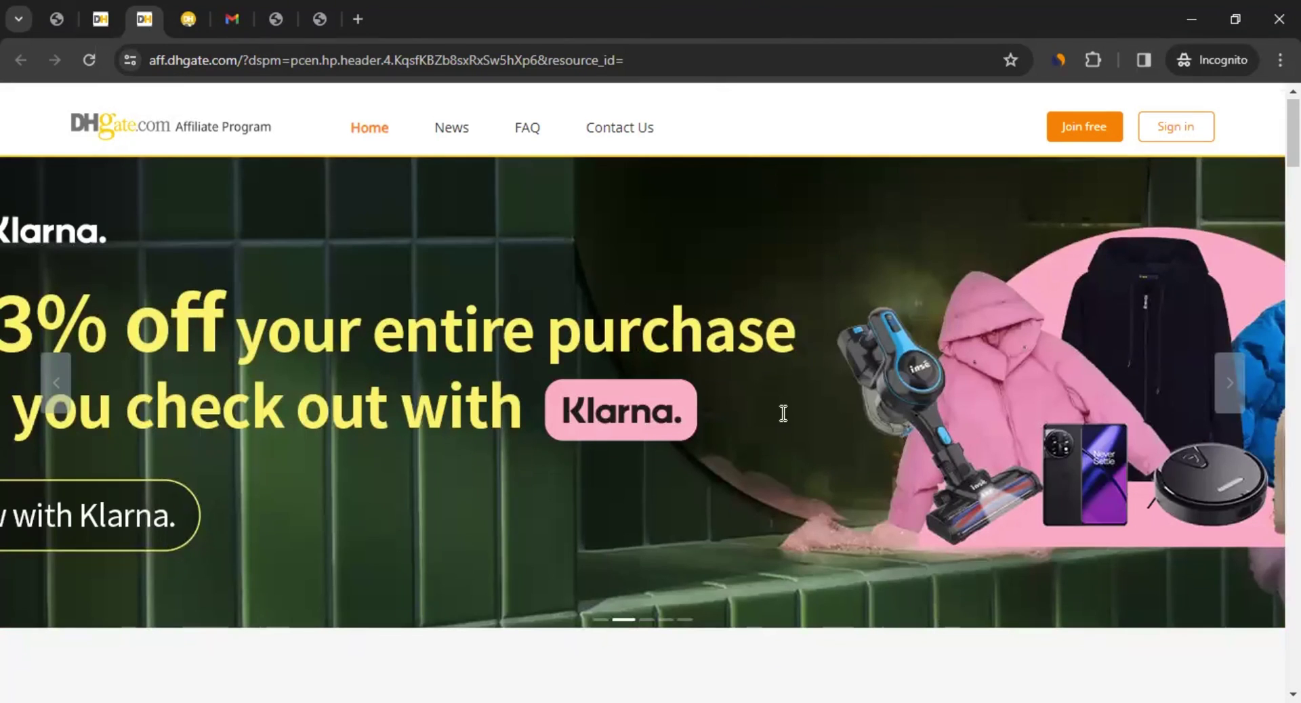
Read the "What is DHgate Affiliate Program" introduction and the "Share anytime" section of the affiliate page
scroll(780, 416, down, 5)
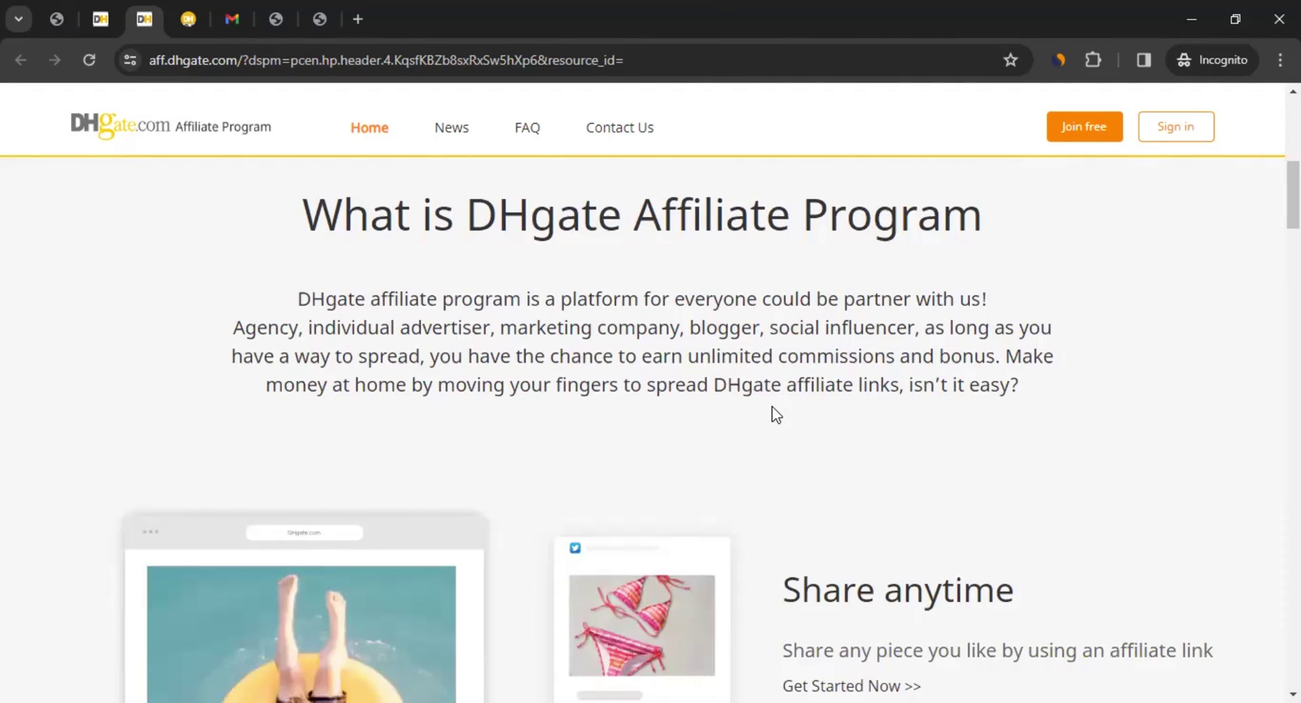
drag(354, 299, 684, 301)
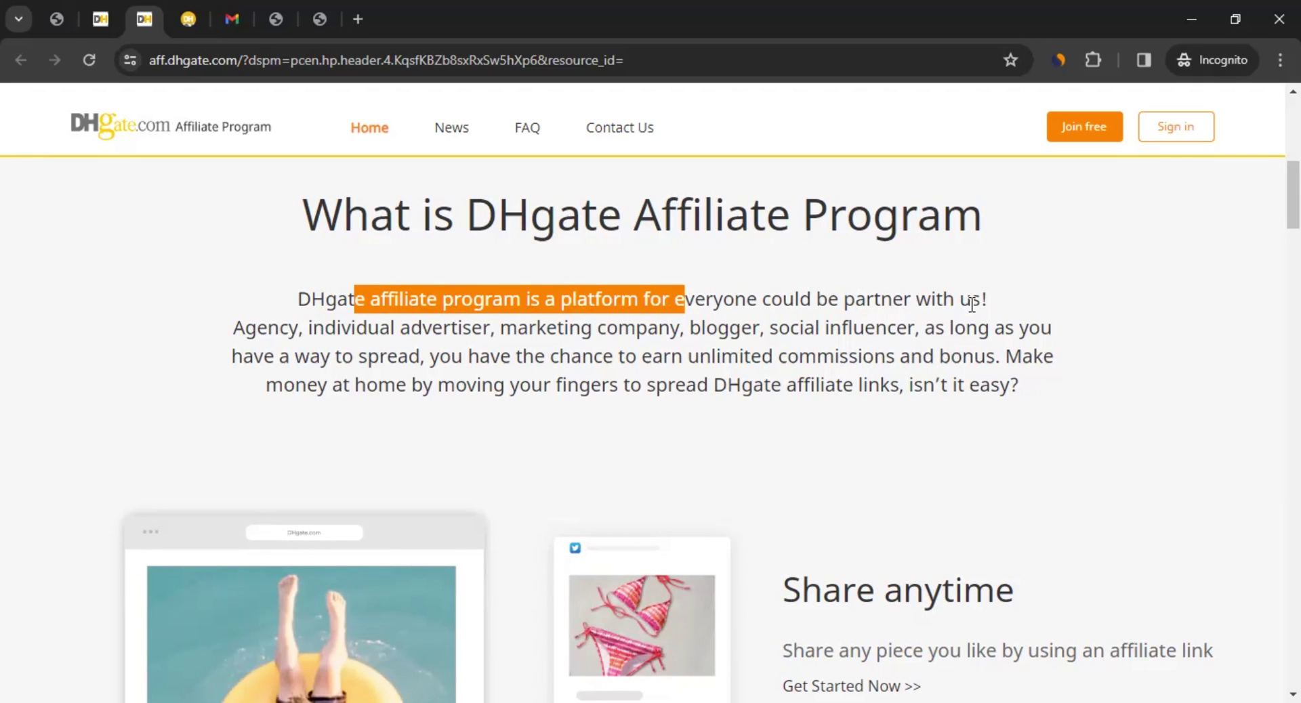
drag(279, 330, 1003, 330)
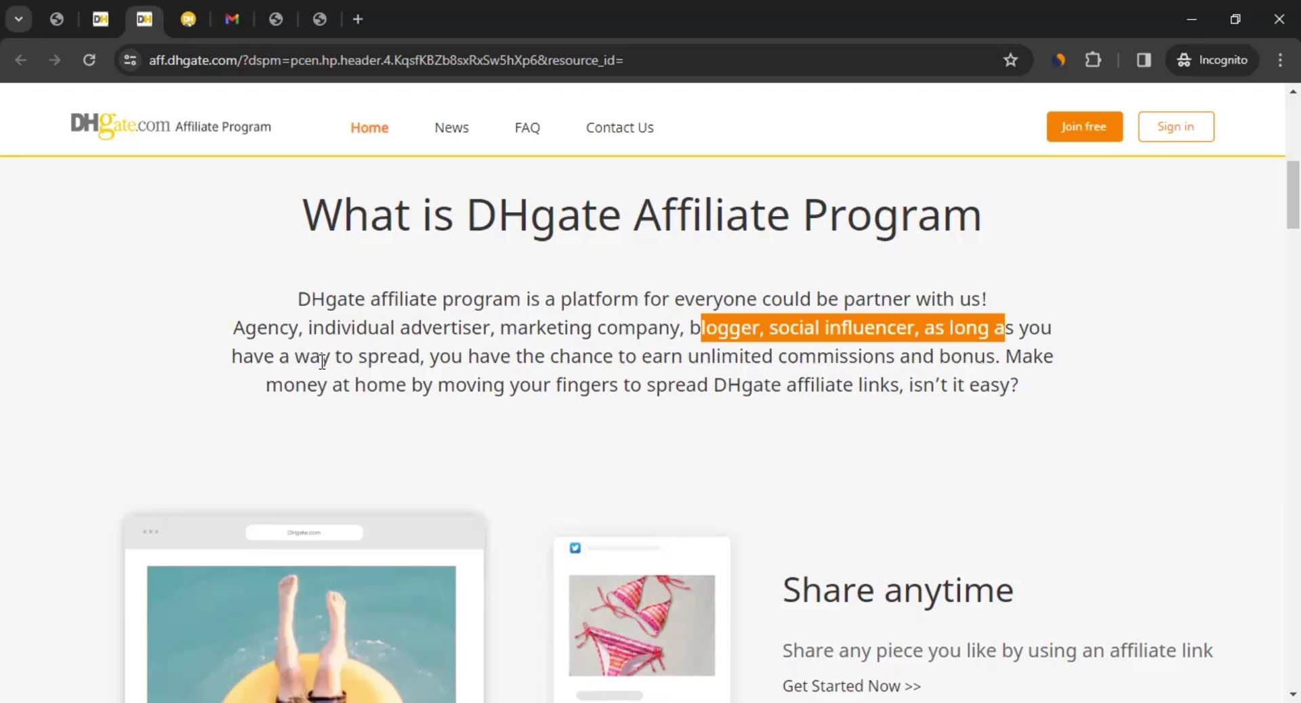
drag(320, 357, 388, 362)
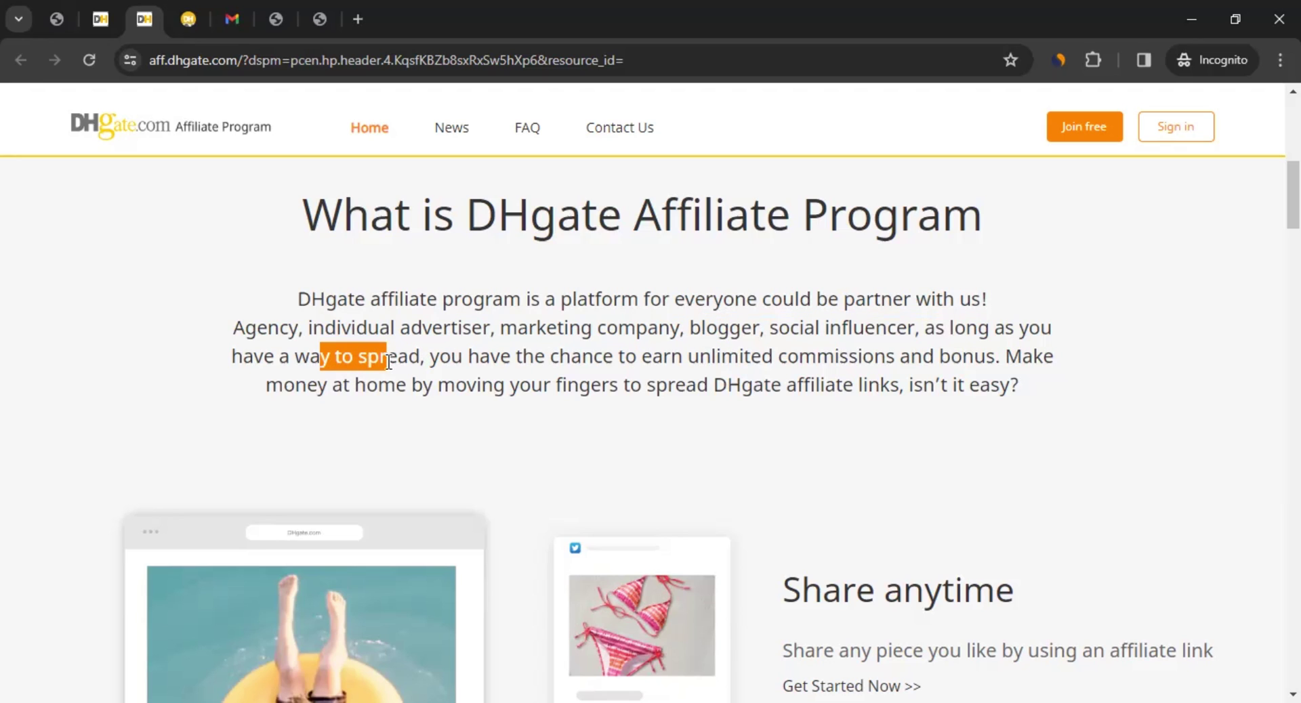
scroll(178, 437, down, 1)
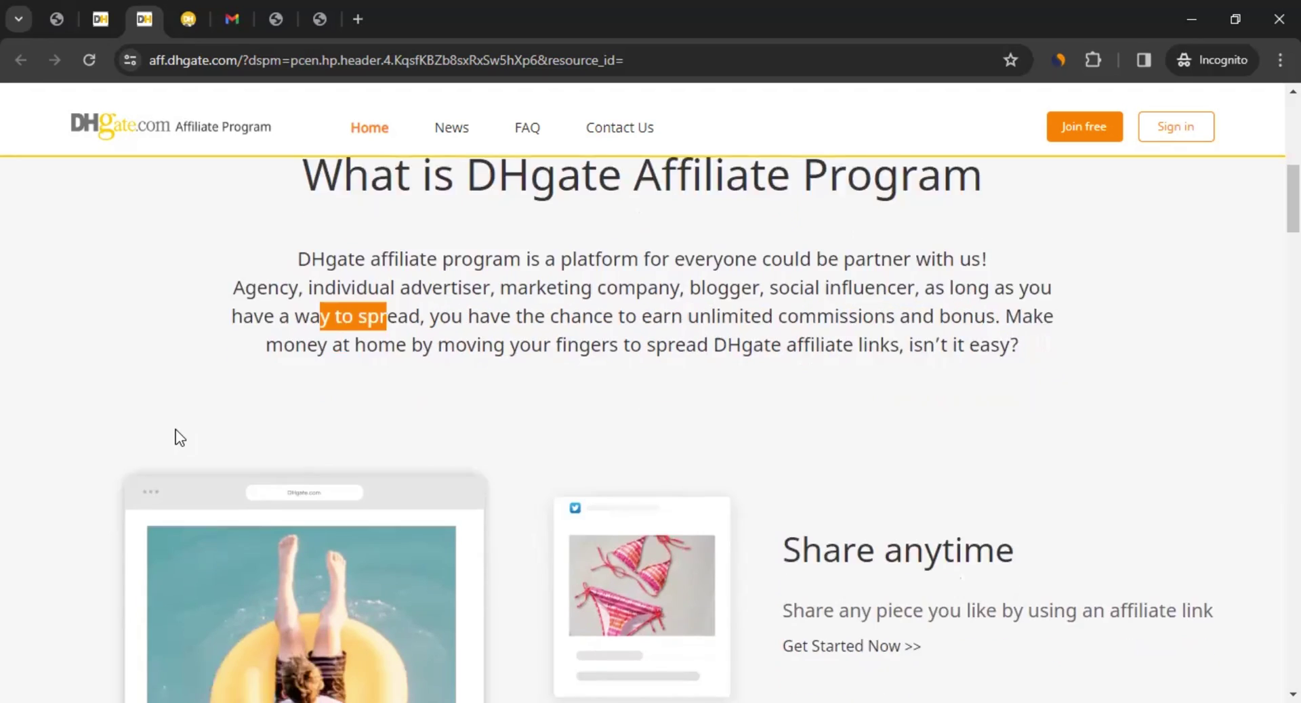
scroll(178, 437, down, 3)
drag(824, 307, 888, 308)
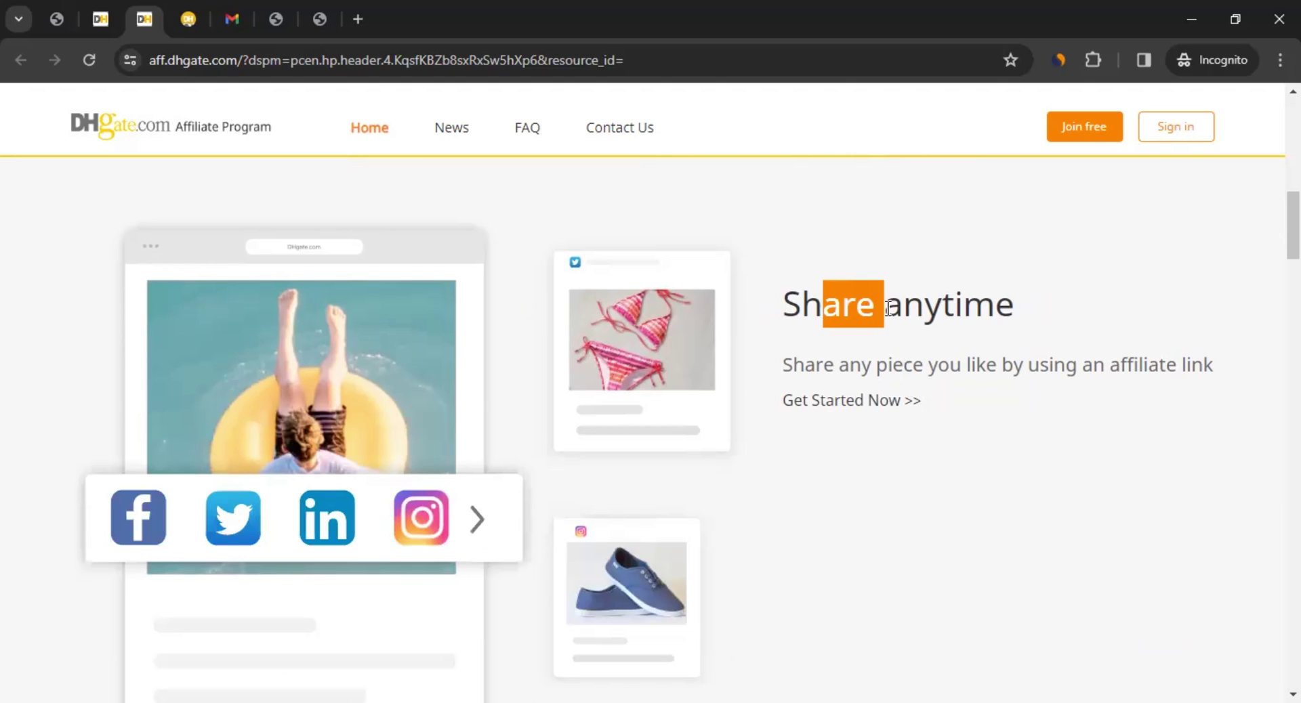
Examine the "Earn anytime" and "Referral Program" sections for the commission rates offered to affiliates
scroll(857, 427, down, 12)
scroll(832, 424, up, 6)
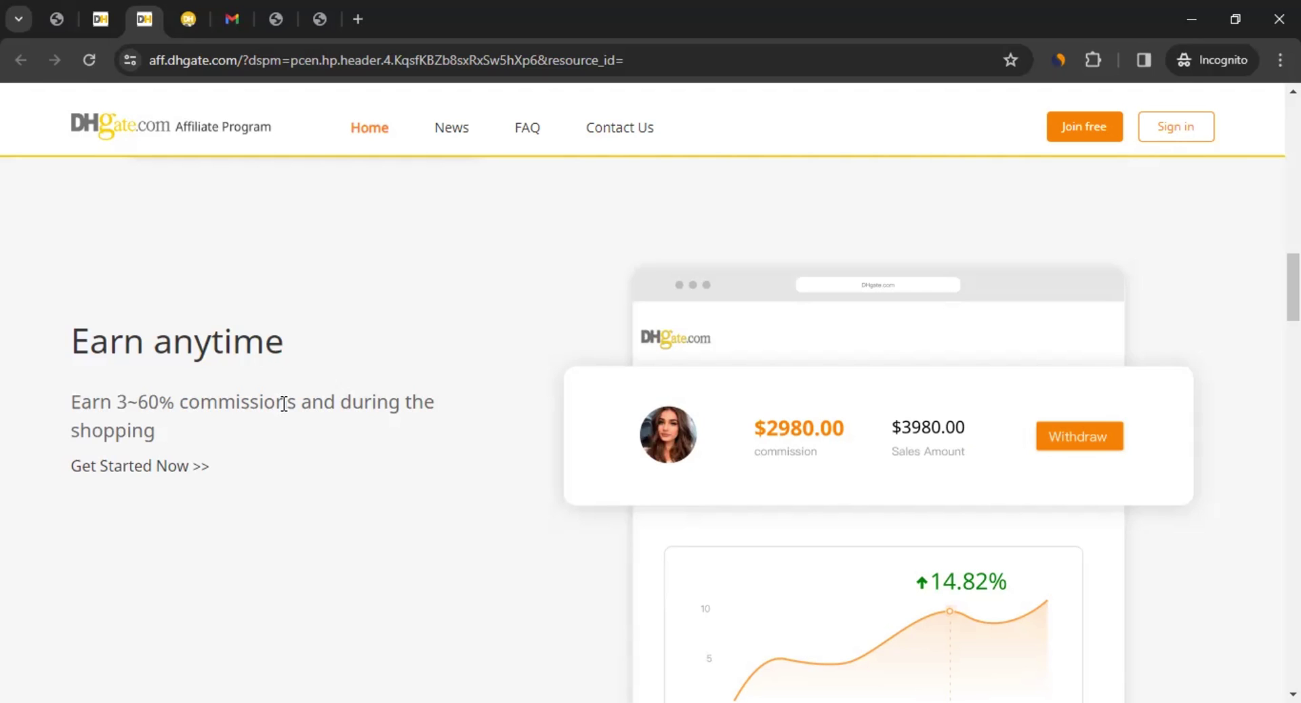
scroll(384, 433, down, 1)
scroll(404, 468, up, 1)
scroll(414, 483, down, 3)
scroll(414, 485, down, 7)
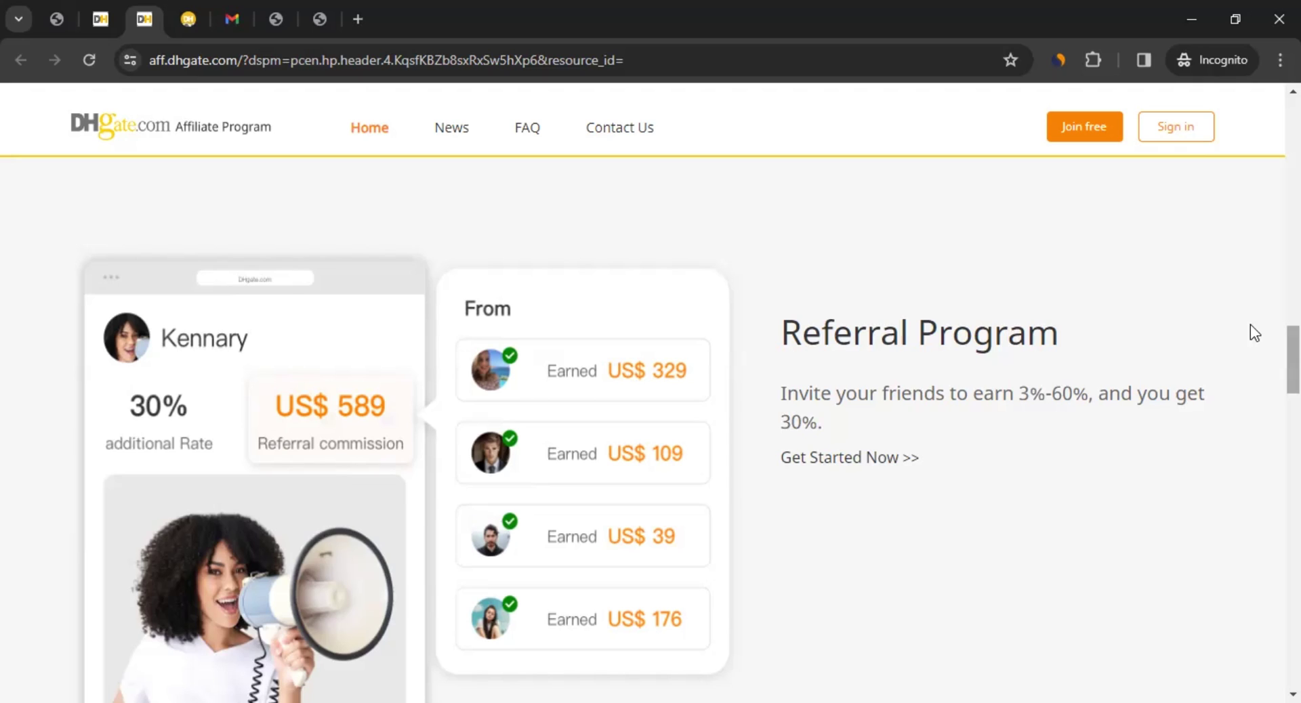
Review the "Opportunity", "How does it work" and "More Third-Party Platforms" sections of the affiliate page
scroll(678, 407, down, 10)
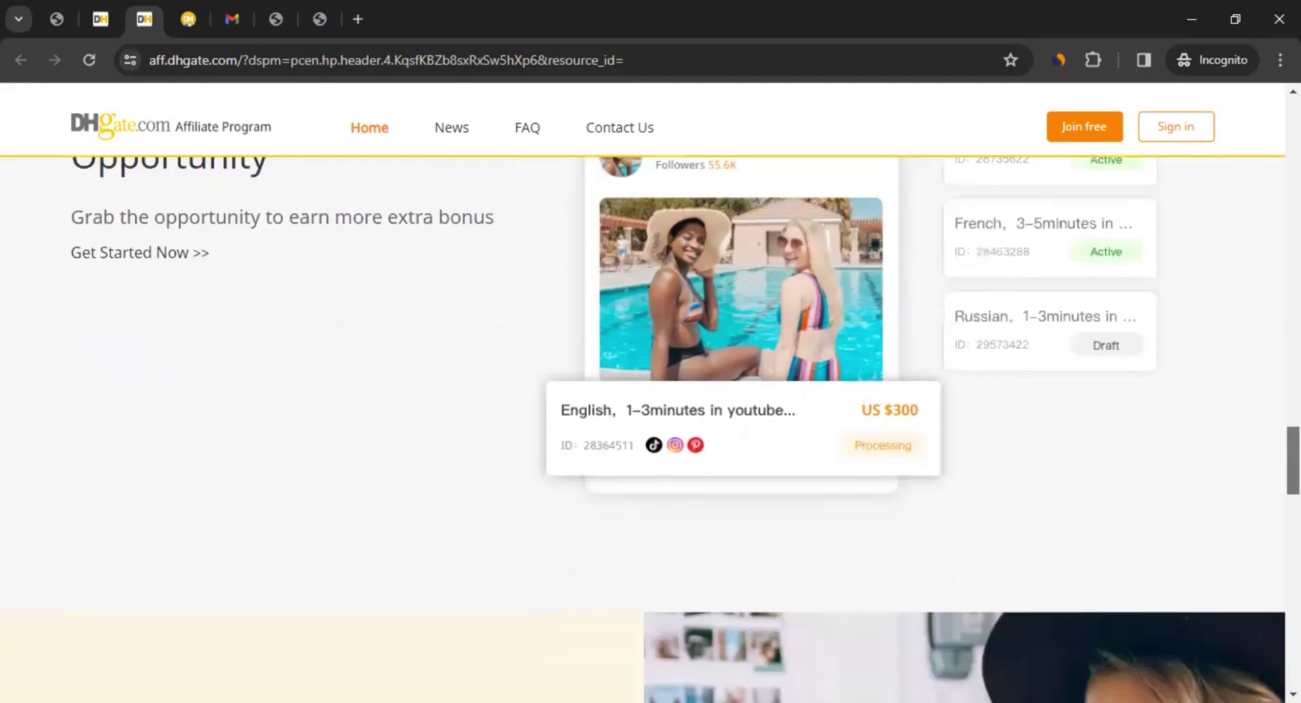
scroll(678, 430, down, 9)
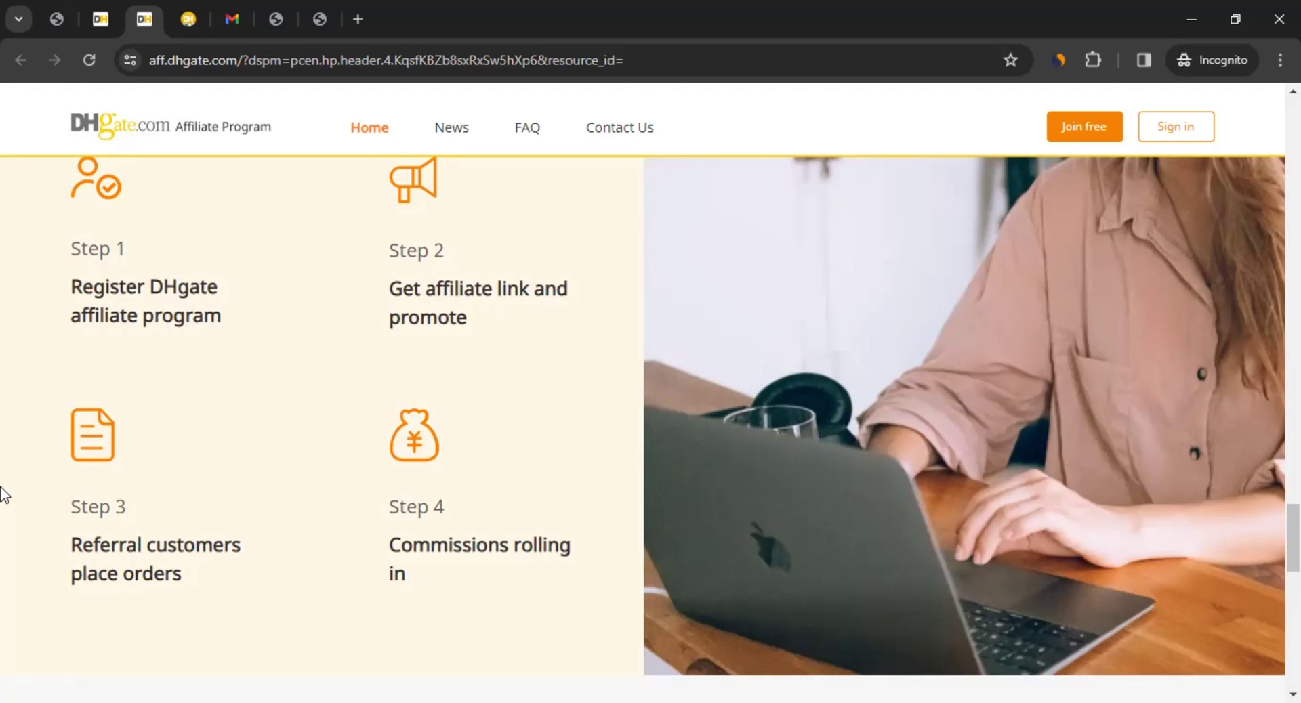
scroll(5, 495, down, 1)
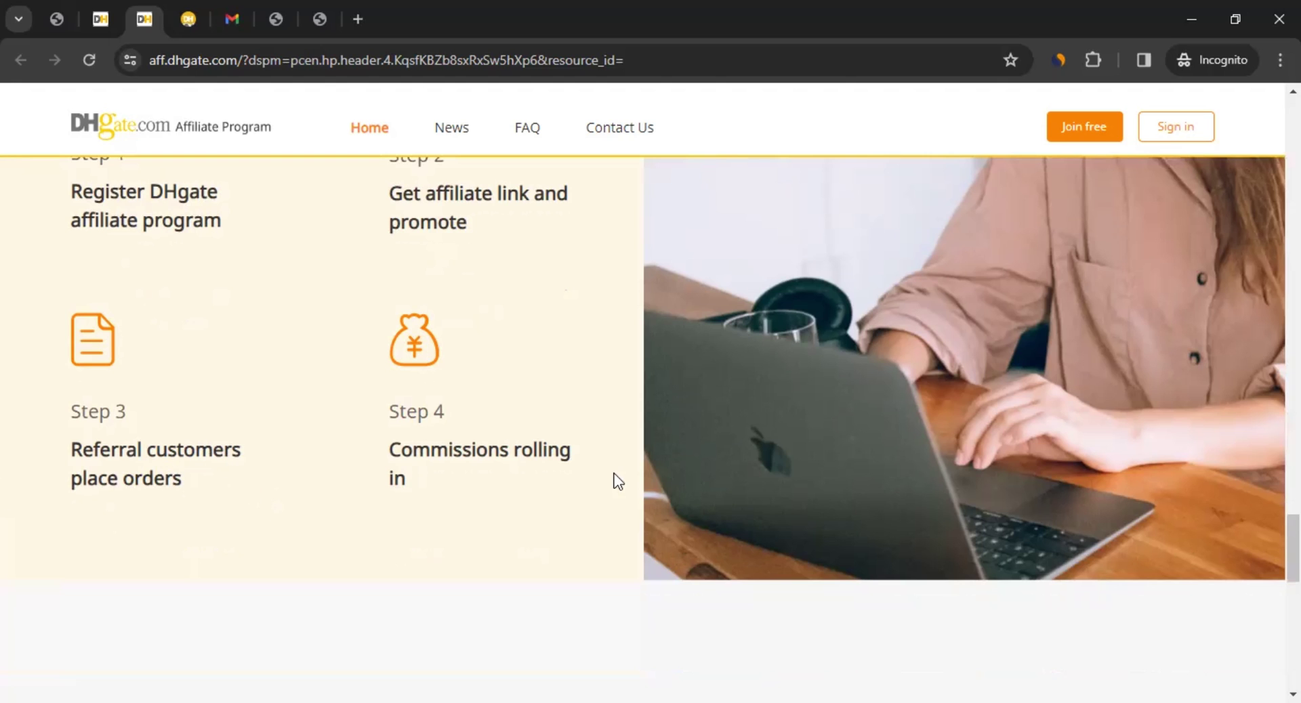
scroll(490, 464, up, 8)
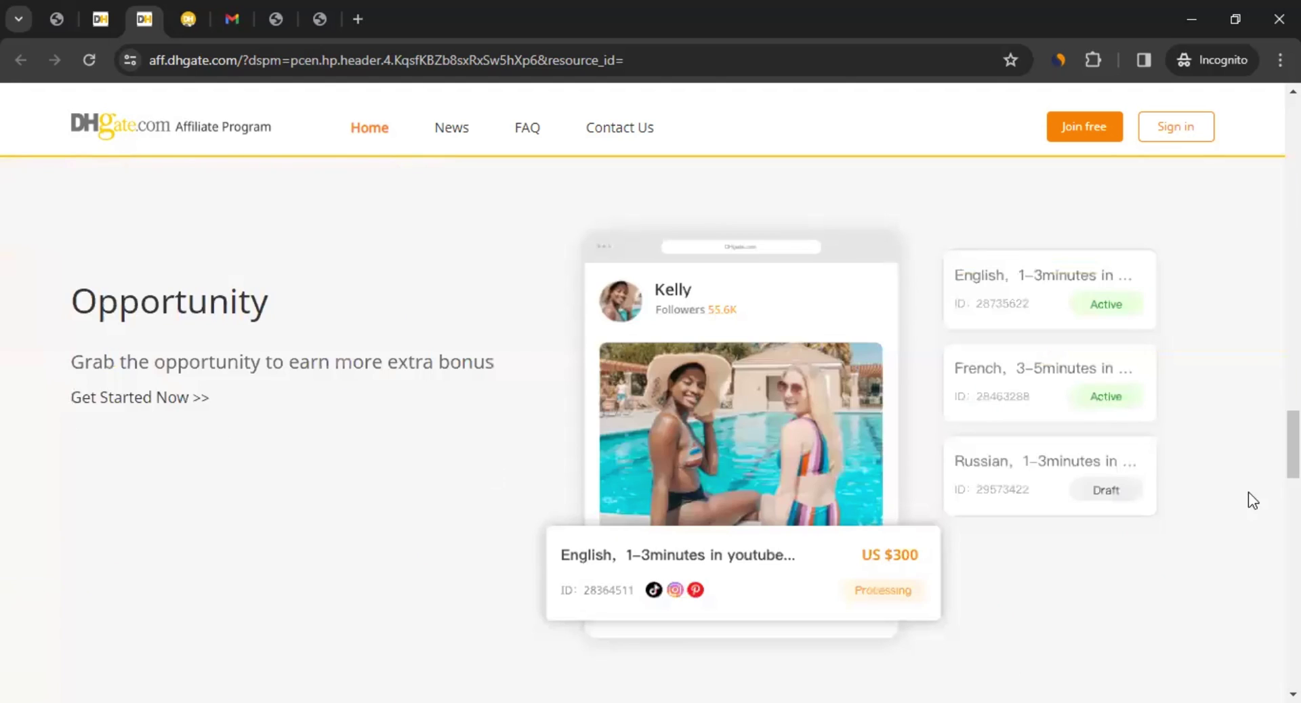
drag(1293, 461, 1293, 627)
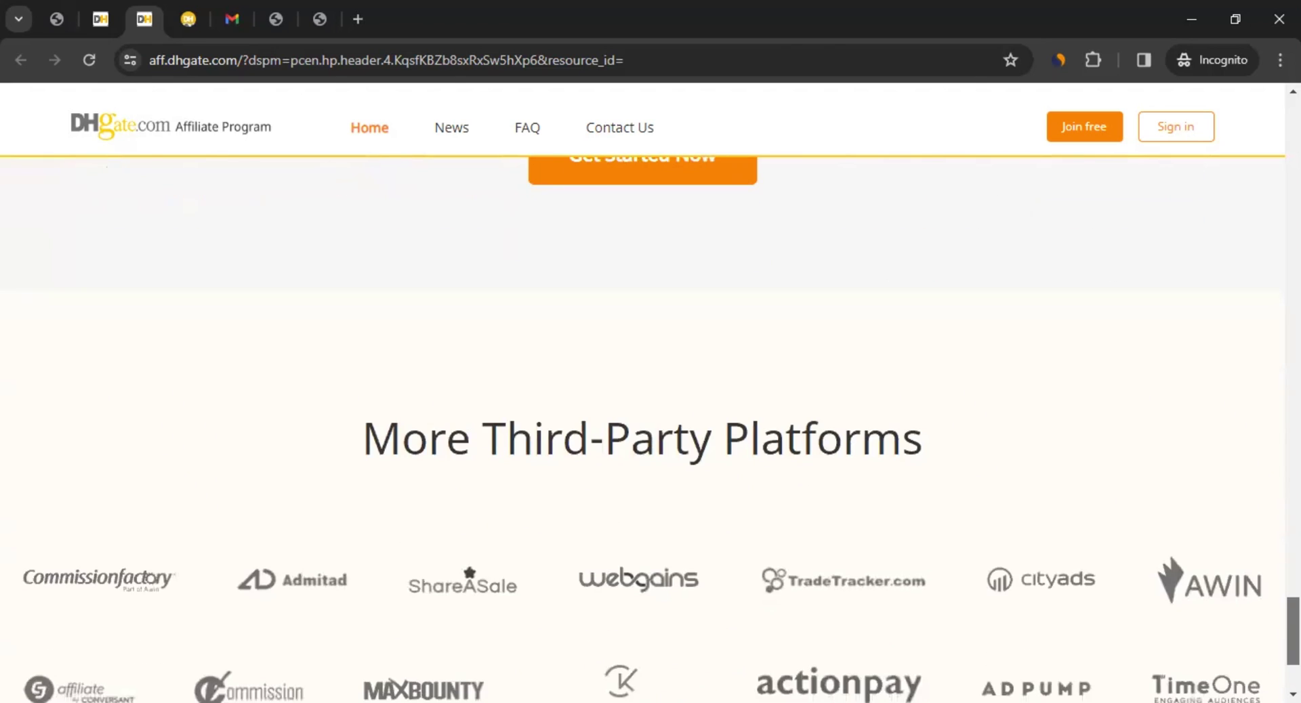
scroll(880, 414, up, 18)
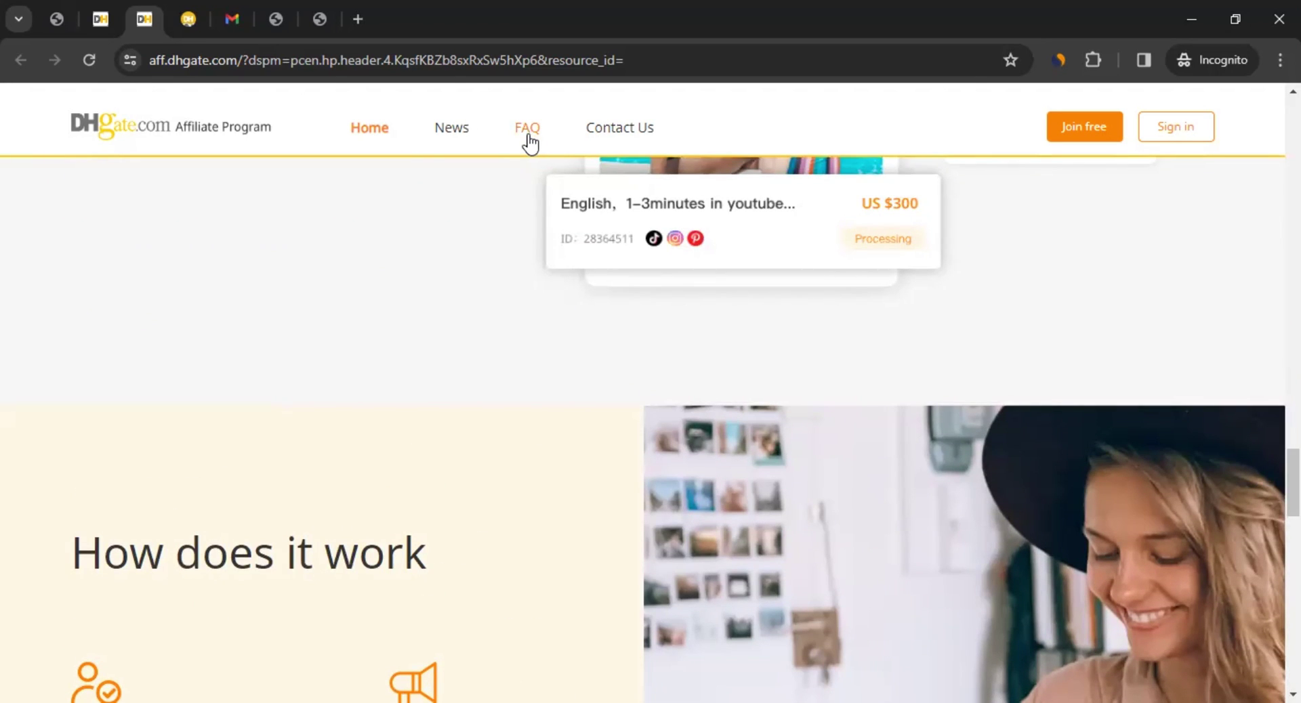
Review the in-house affiliate platform section and start the free registration for the DHgate affiliate program
scroll(528, 136, down, 10)
scroll(527, 136, down, 1)
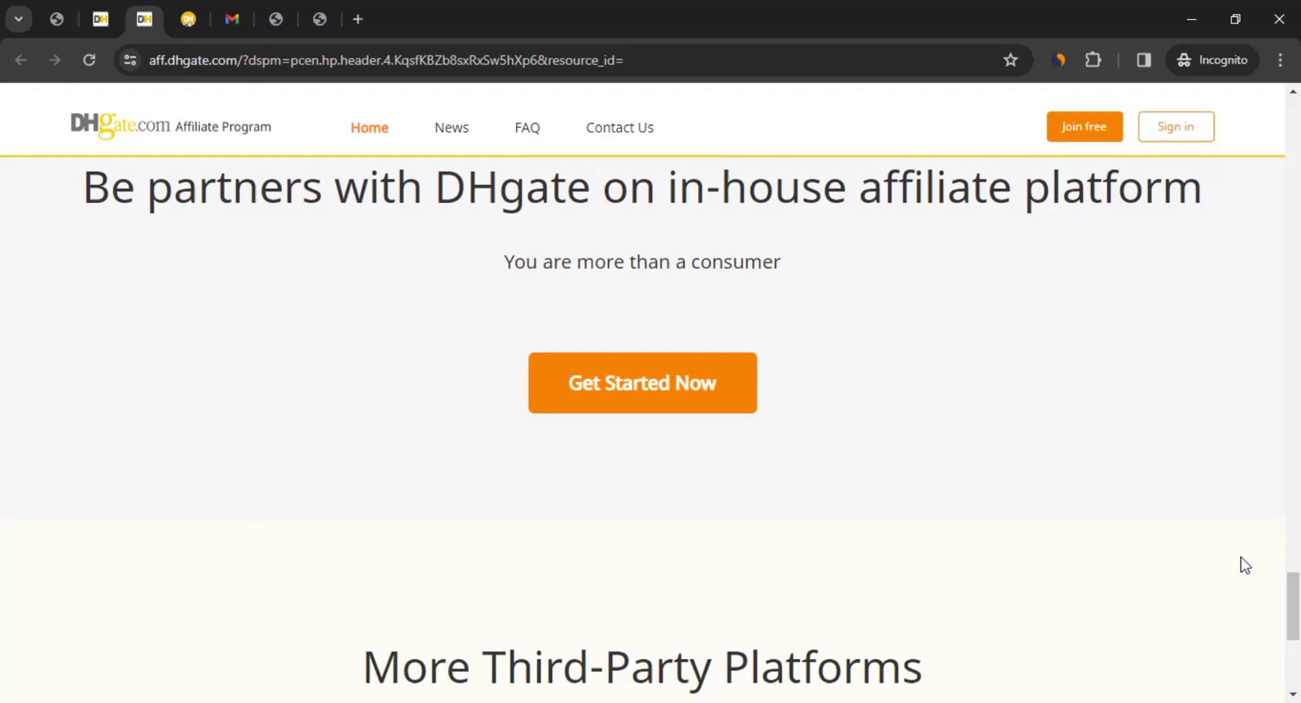
click(1080, 135)
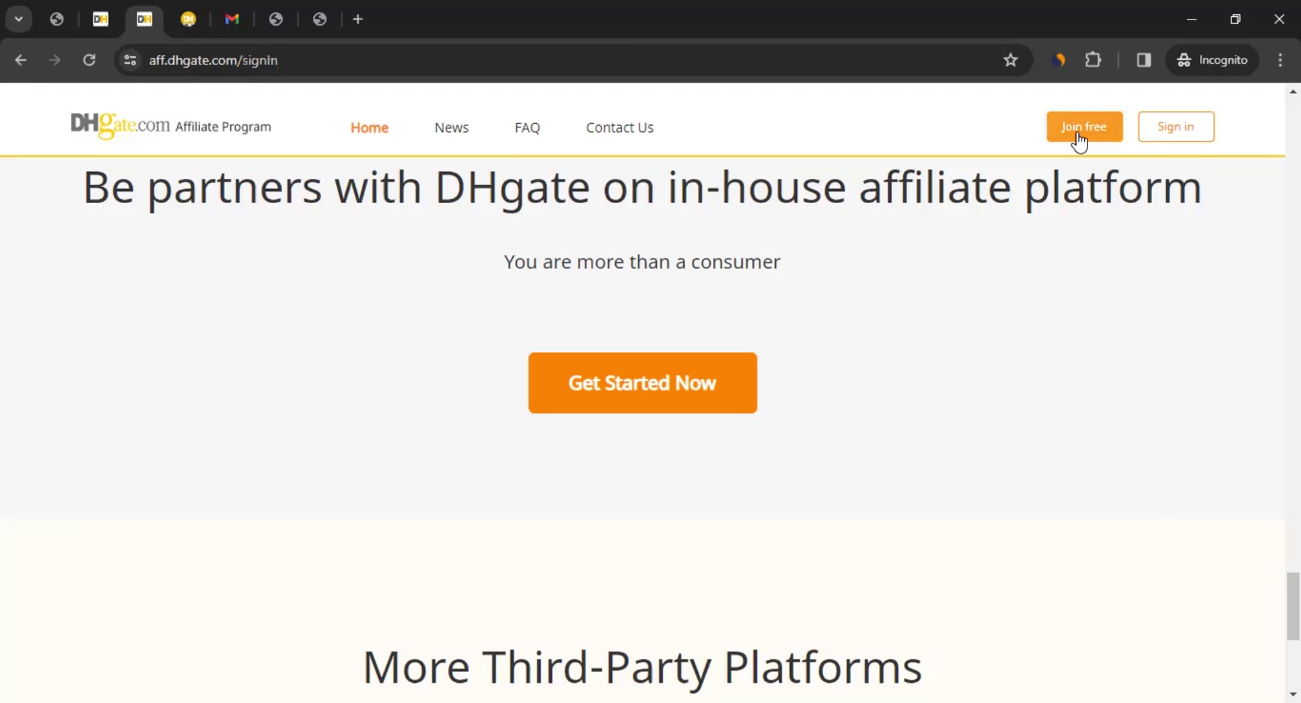
scroll(1052, 396, down, 1)
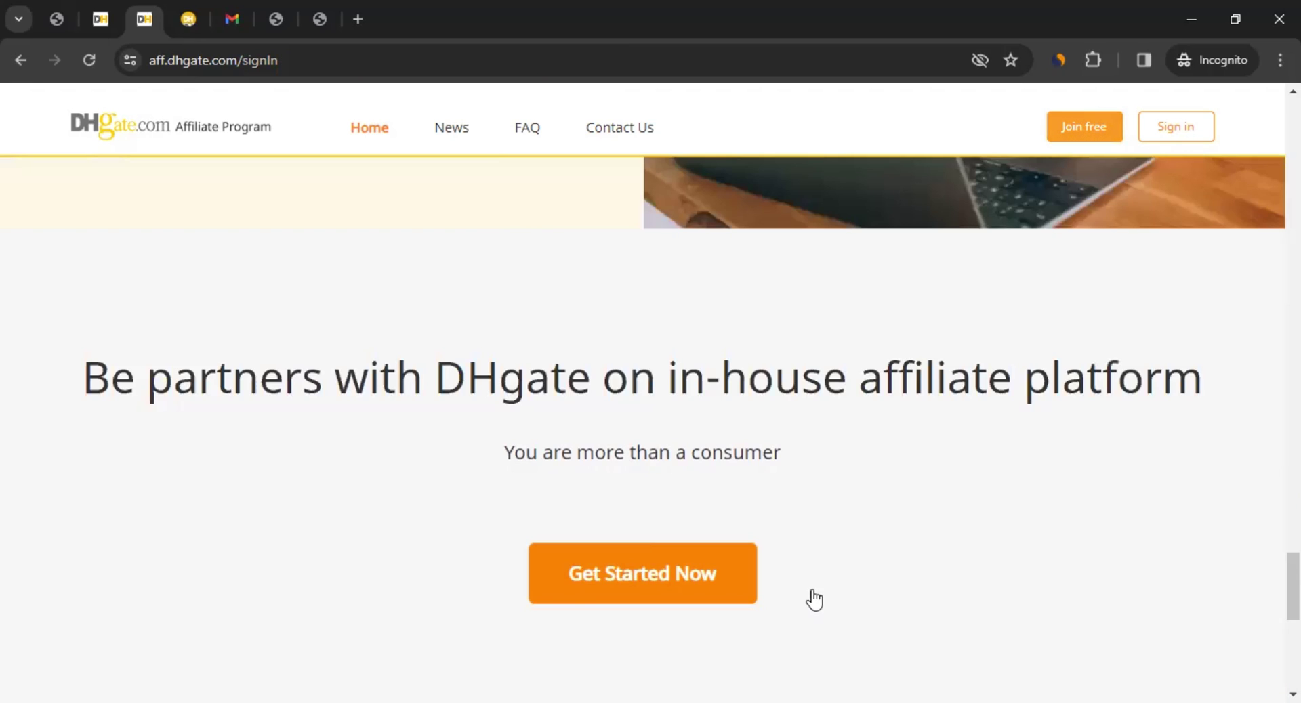
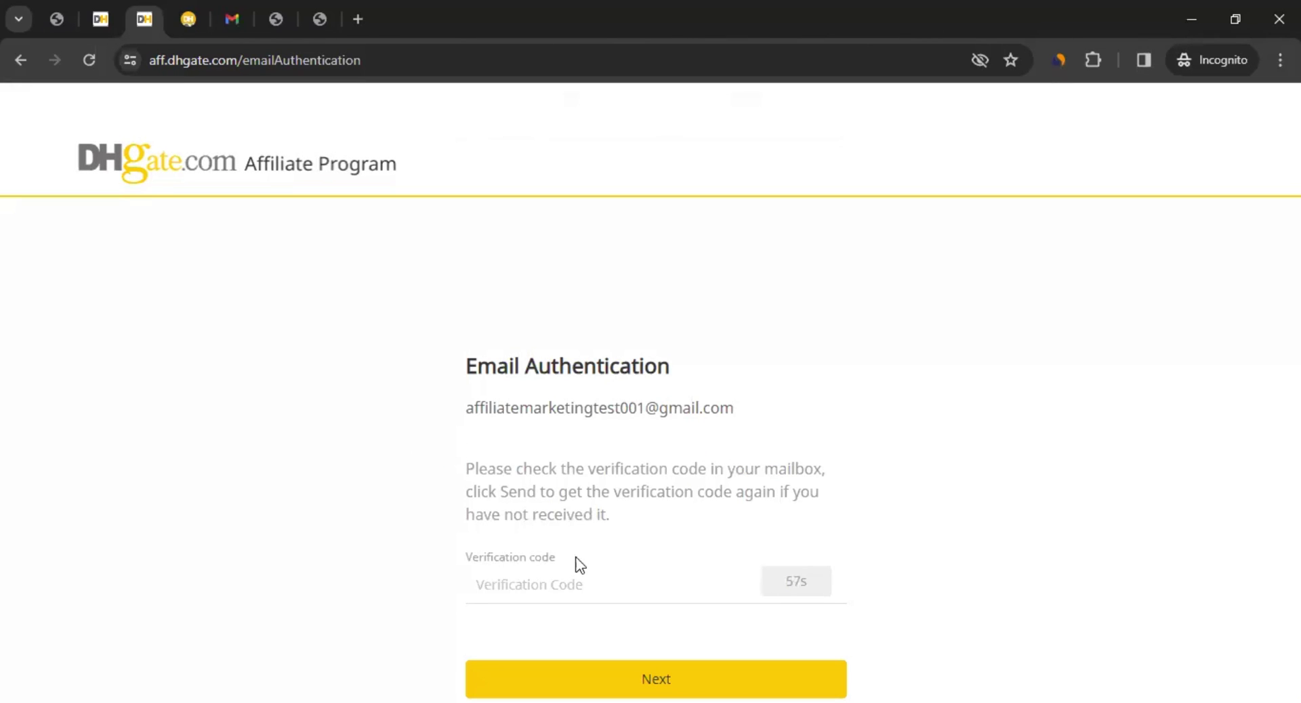
Read the email authentication instructions, and switch to Gmail to look for the verification email in the Spam folder
drag(513, 467, 806, 472)
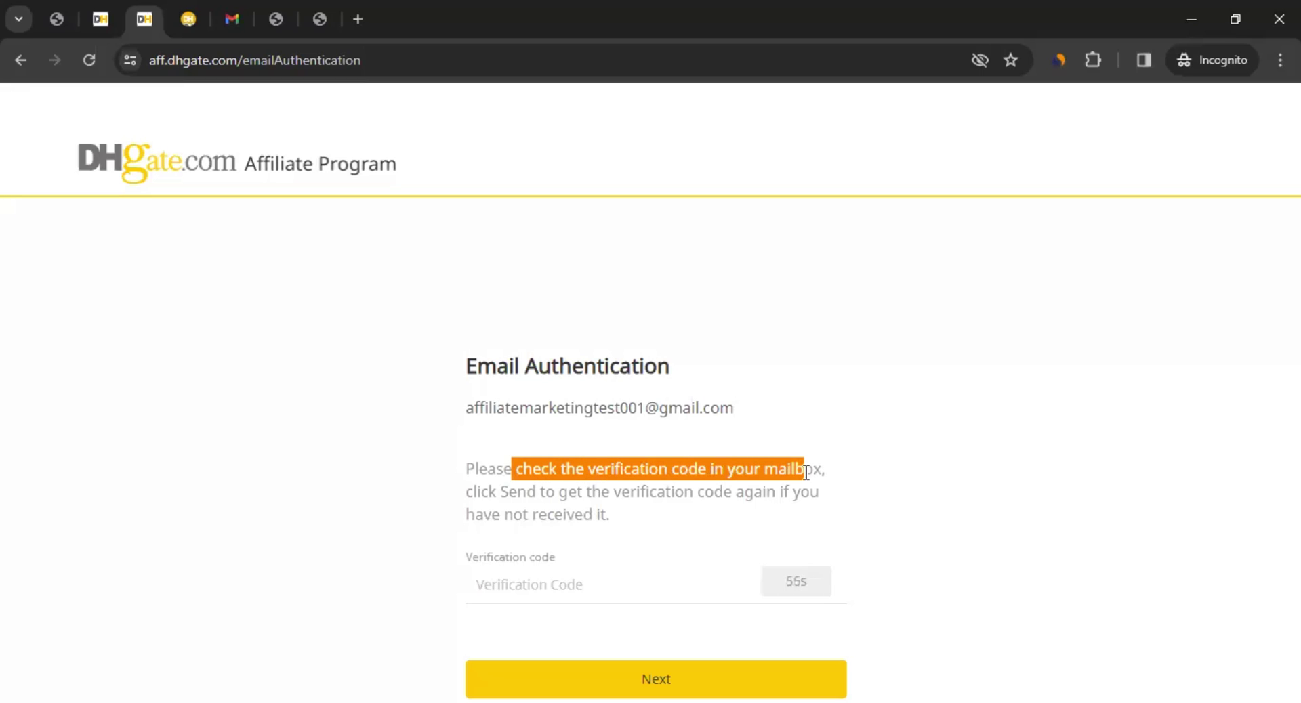
drag(546, 492, 803, 493)
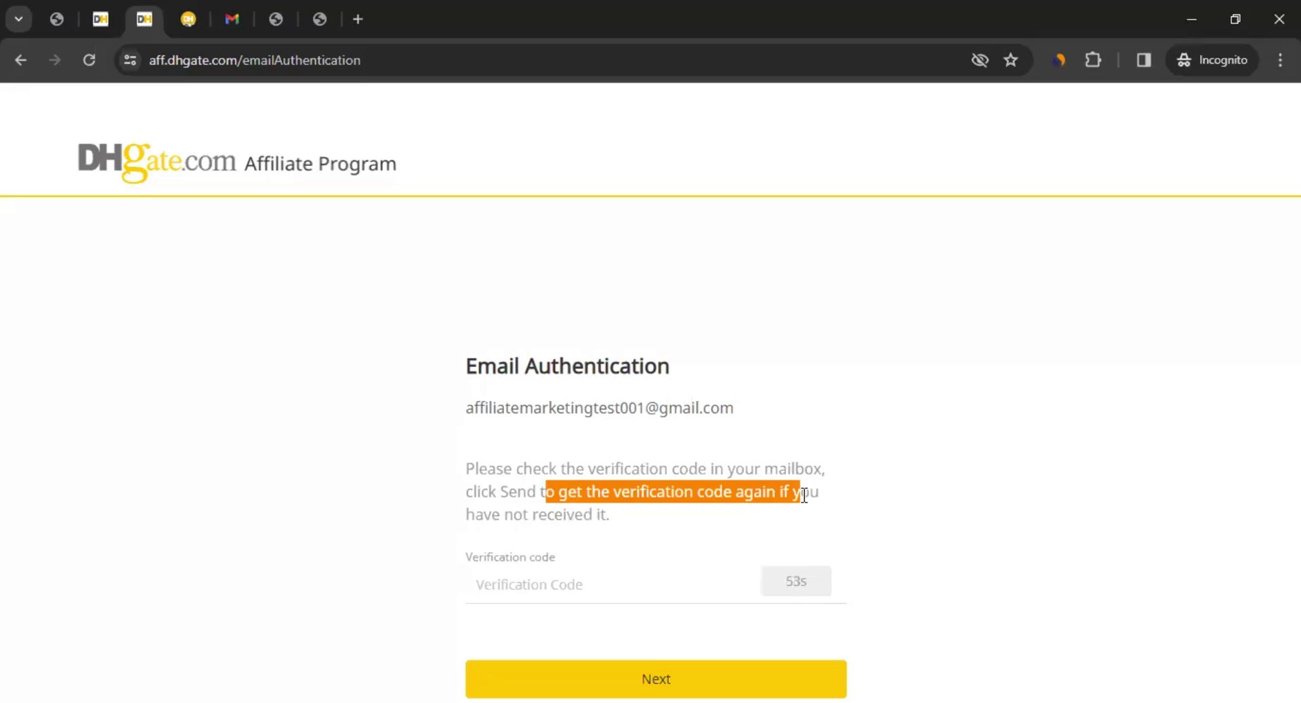
click(233, 18)
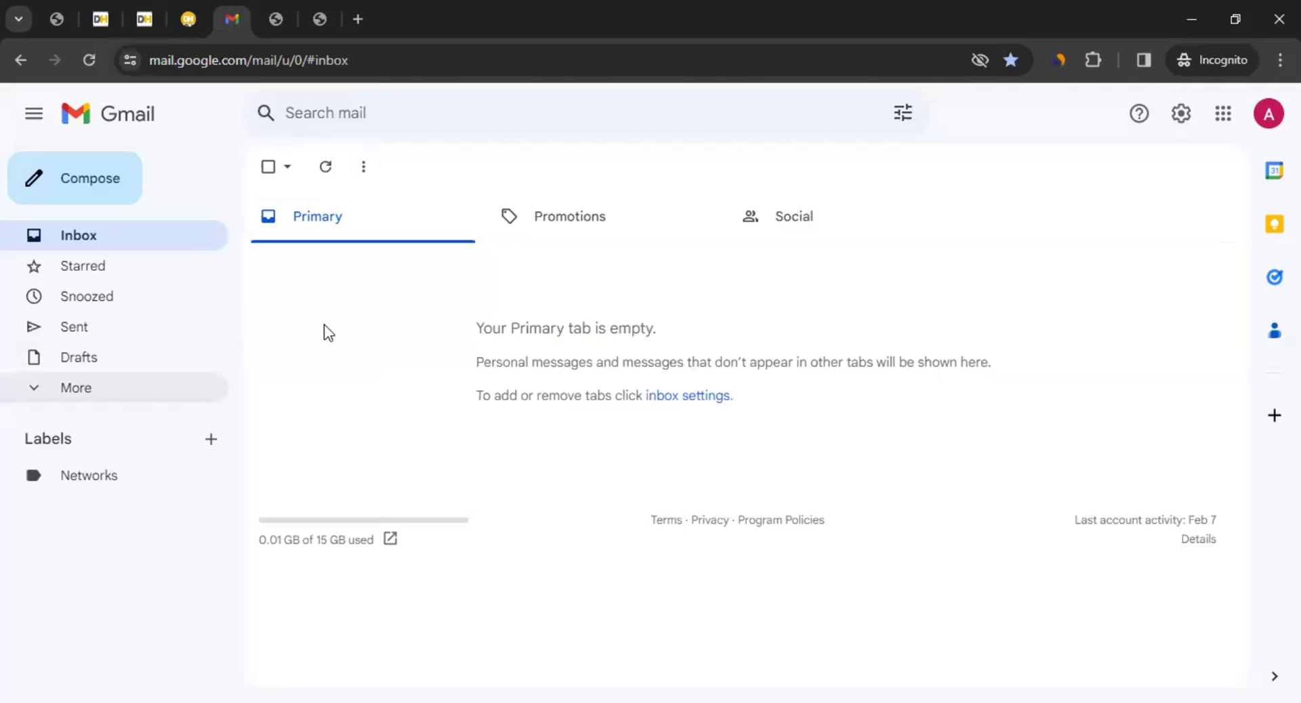
click(157, 397)
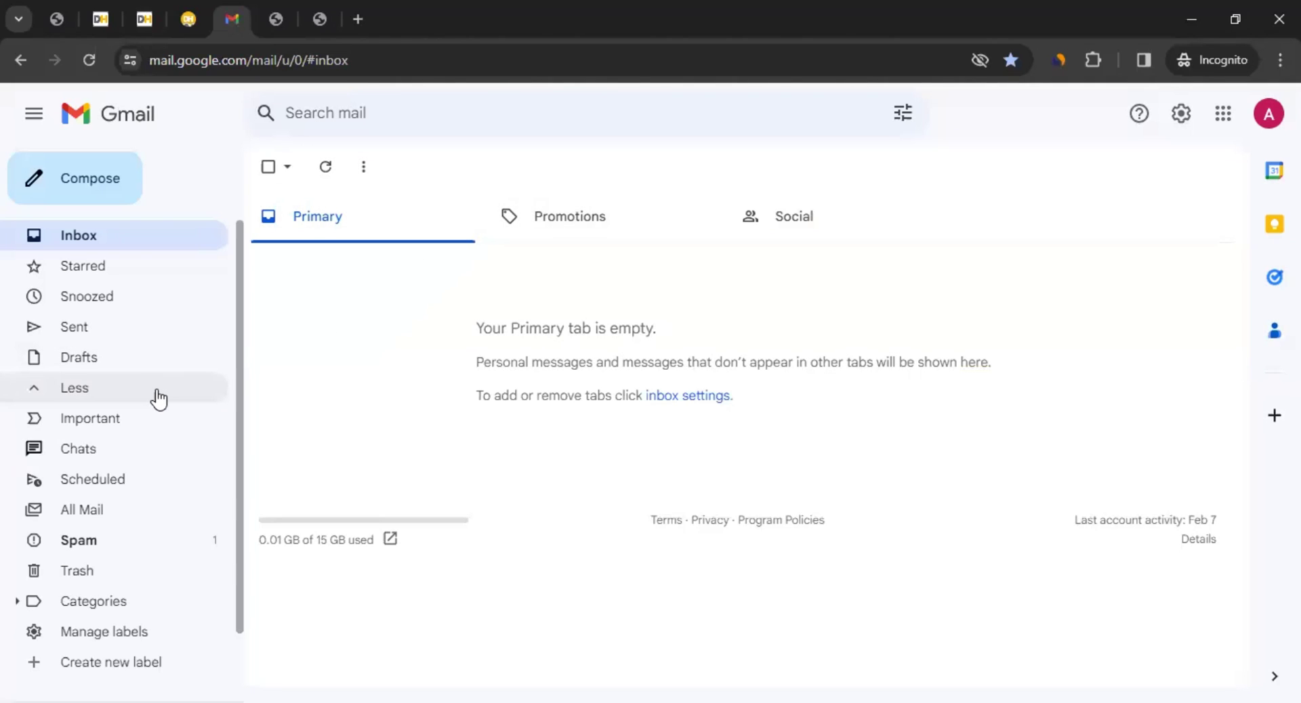
click(111, 542)
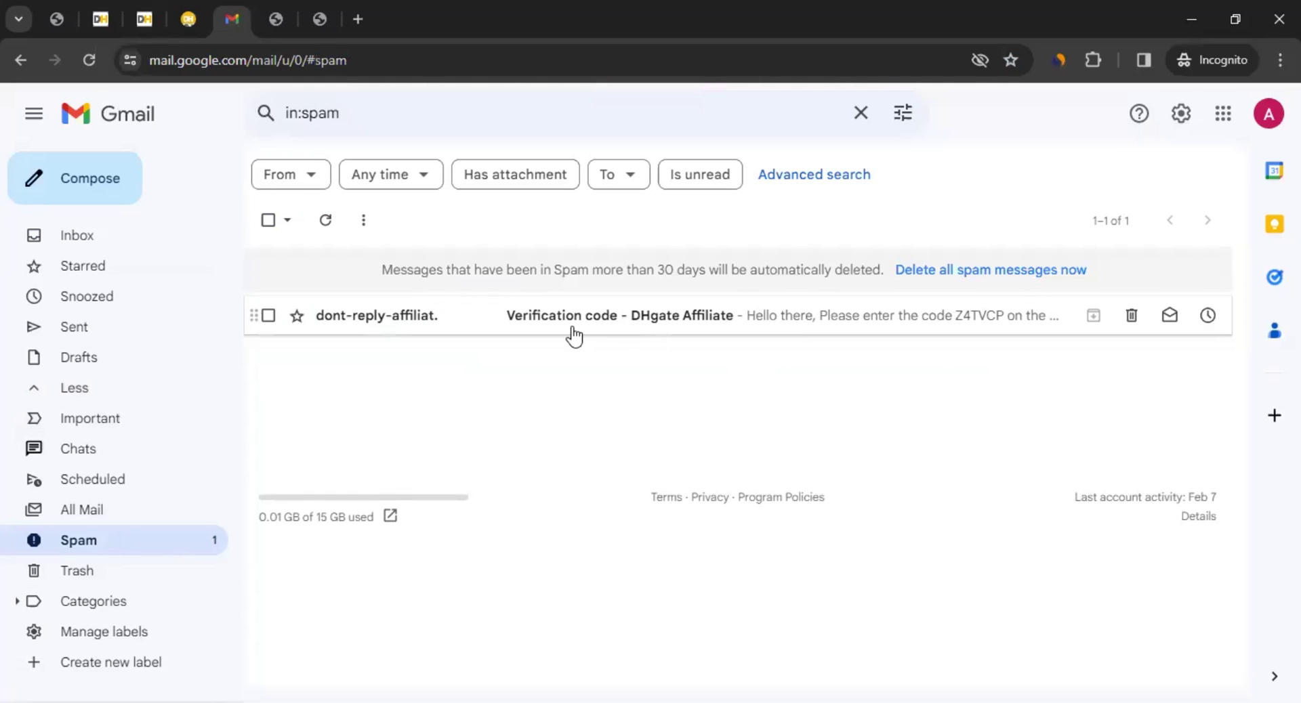
Copy the verification code from the DHgate Affiliate email and submit it on the DHgate email authentication page
click(573, 319)
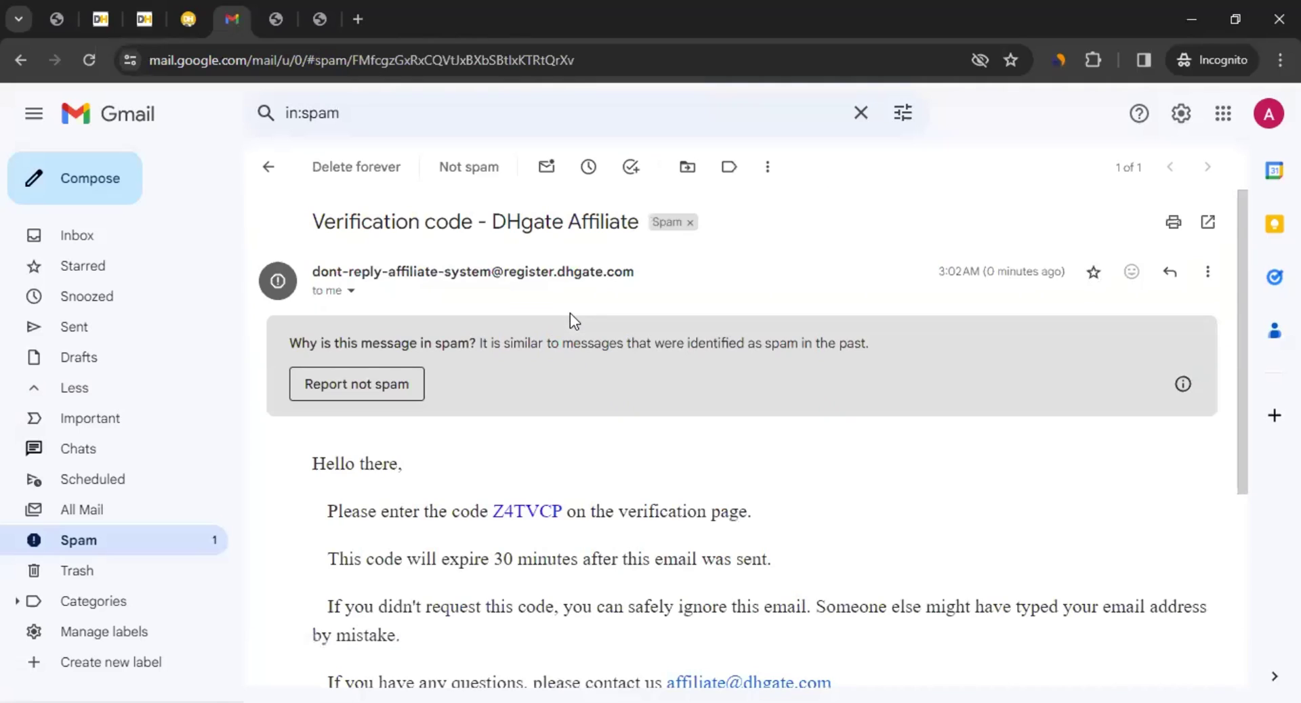
double_click(515, 509)
key(ctrl+c)
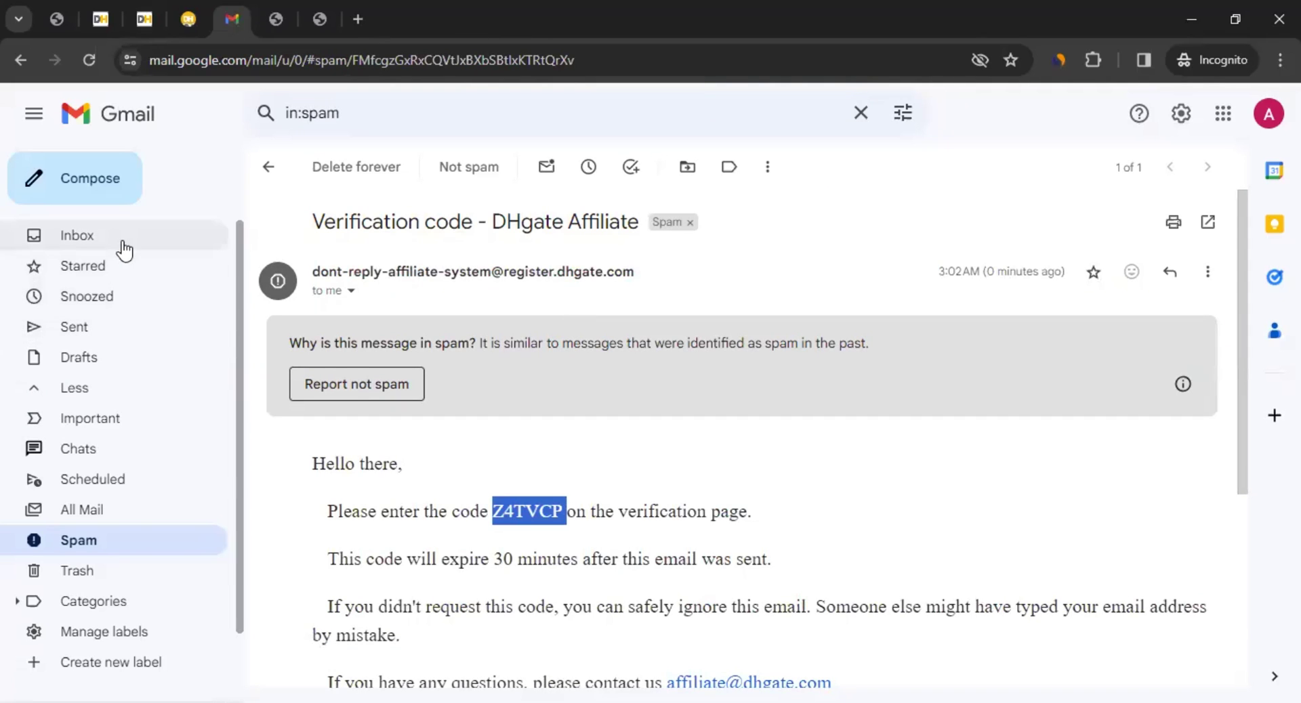
click(150, 17)
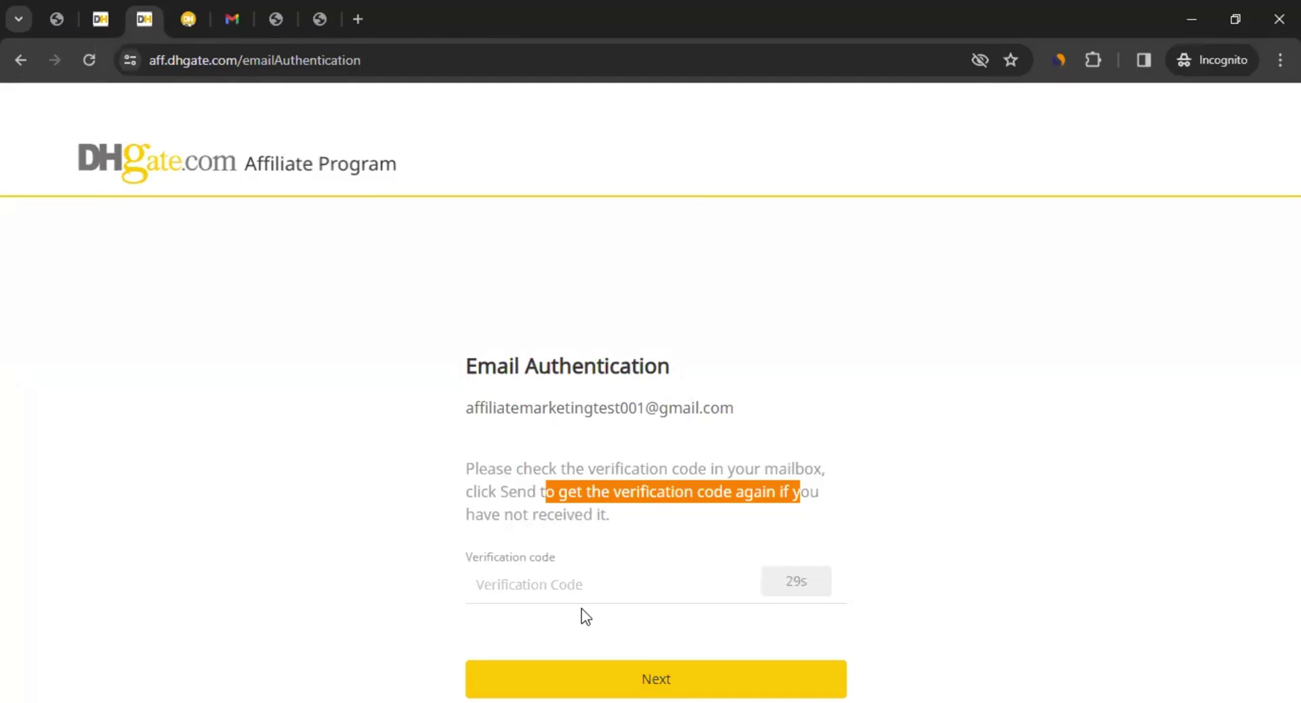
click(569, 587)
key(ctrl+v)
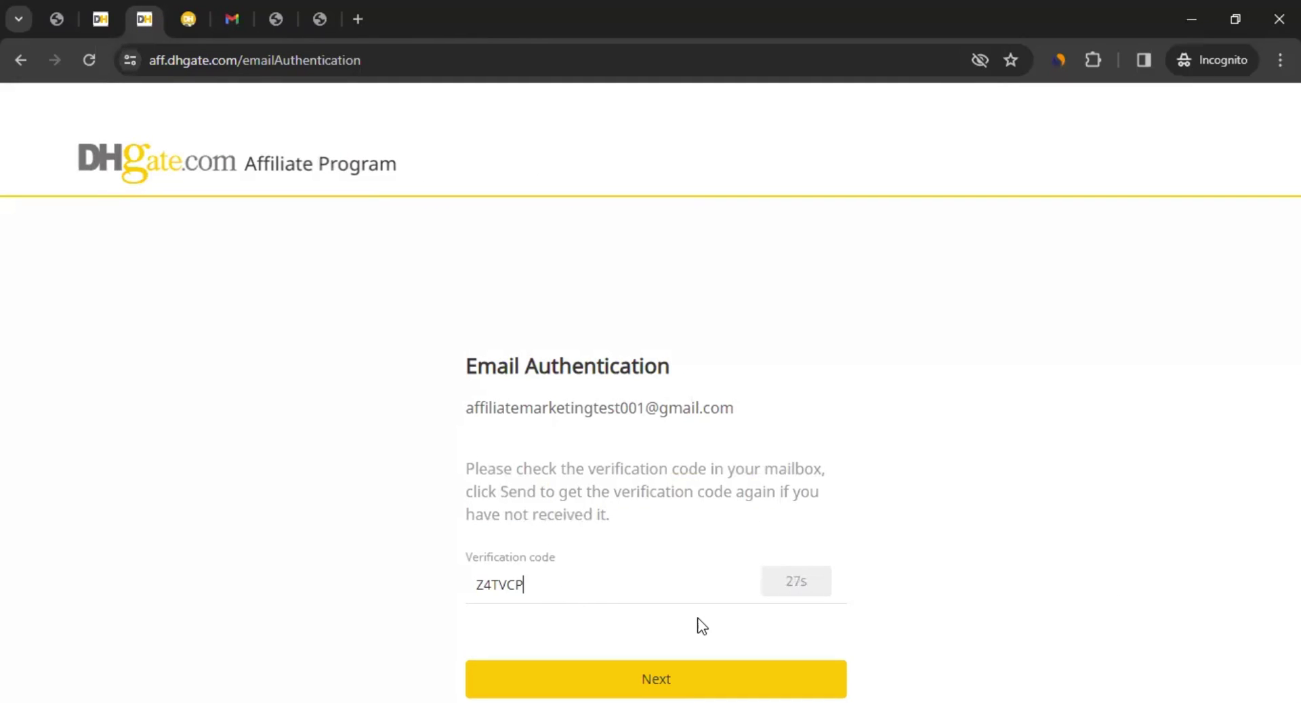
key(Return)
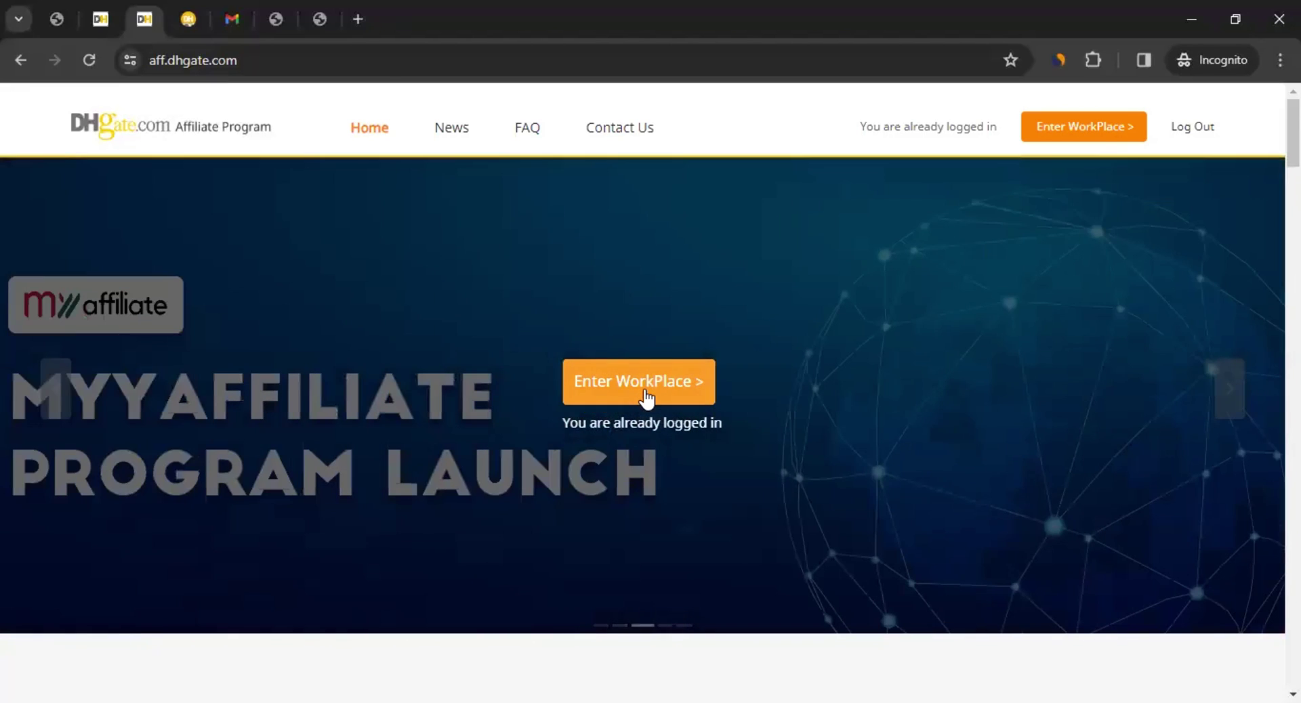
Enter the affiliate workplace, read the activation notes, agree to the DHgate.com Affiliate Agreement and activate the free affiliate account
click(645, 397)
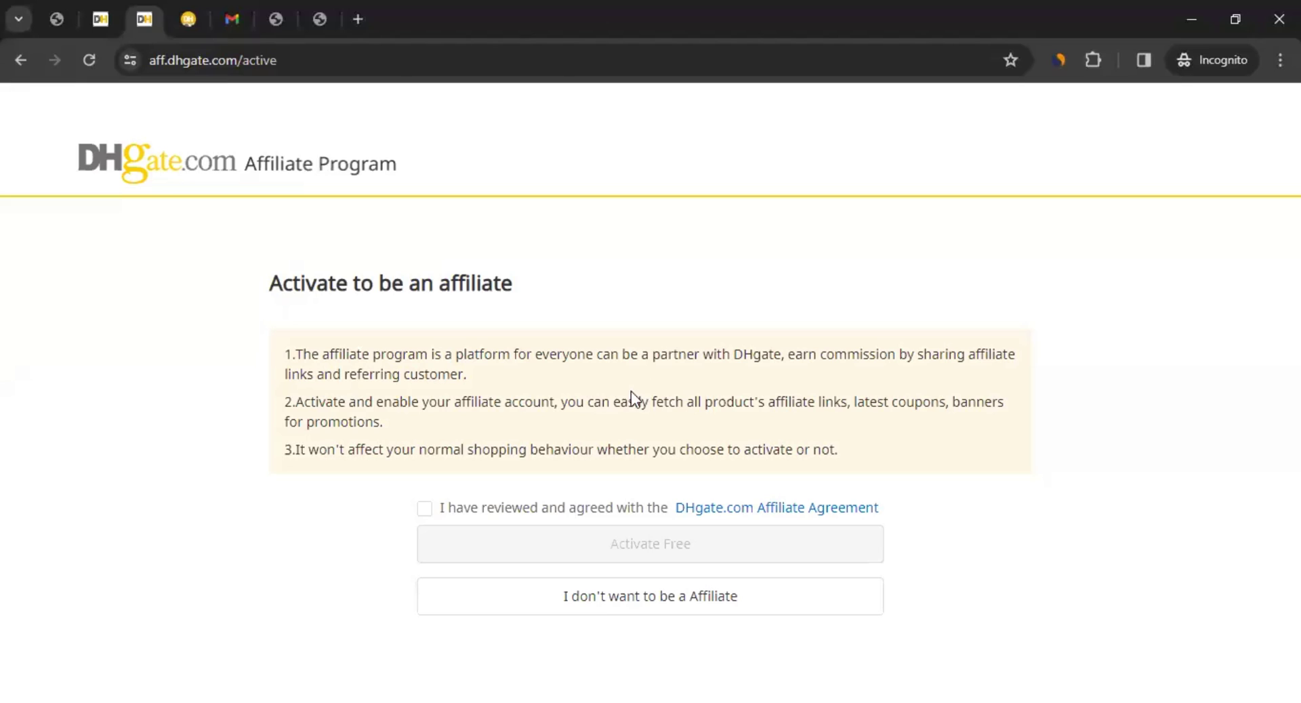
drag(300, 293, 536, 294)
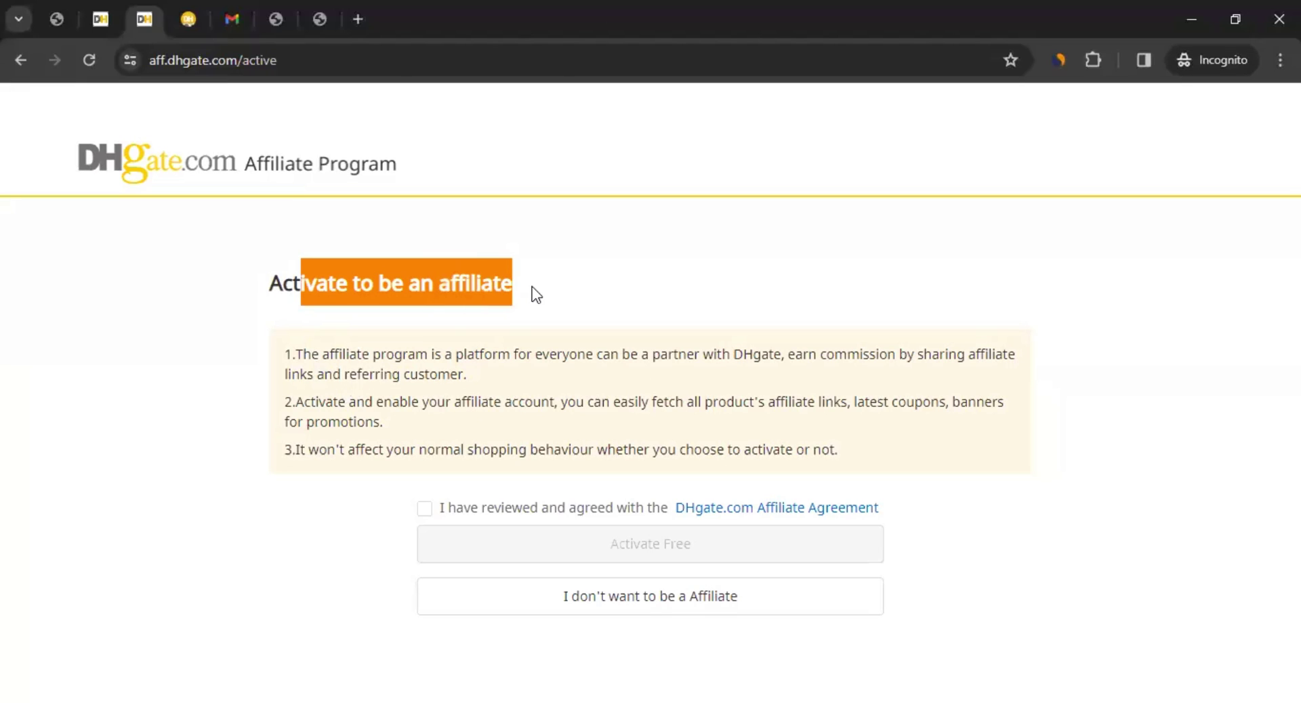
drag(339, 354, 820, 351)
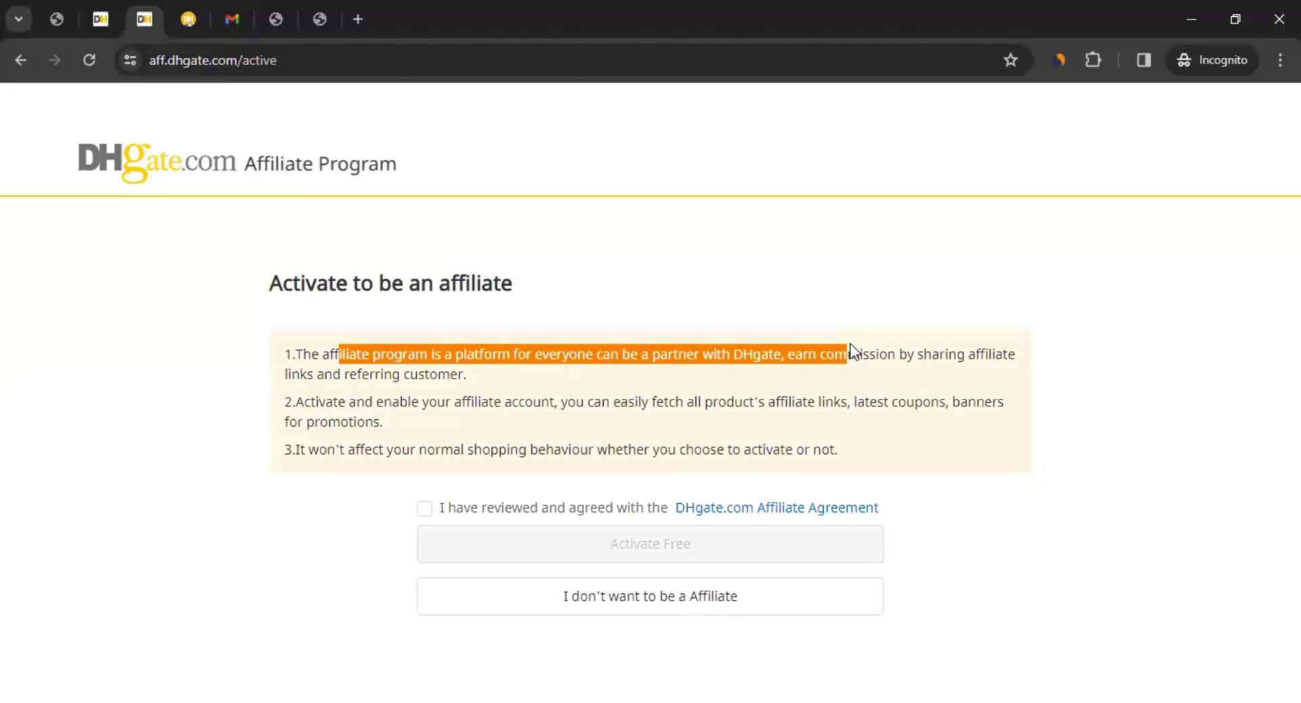
click(921, 376)
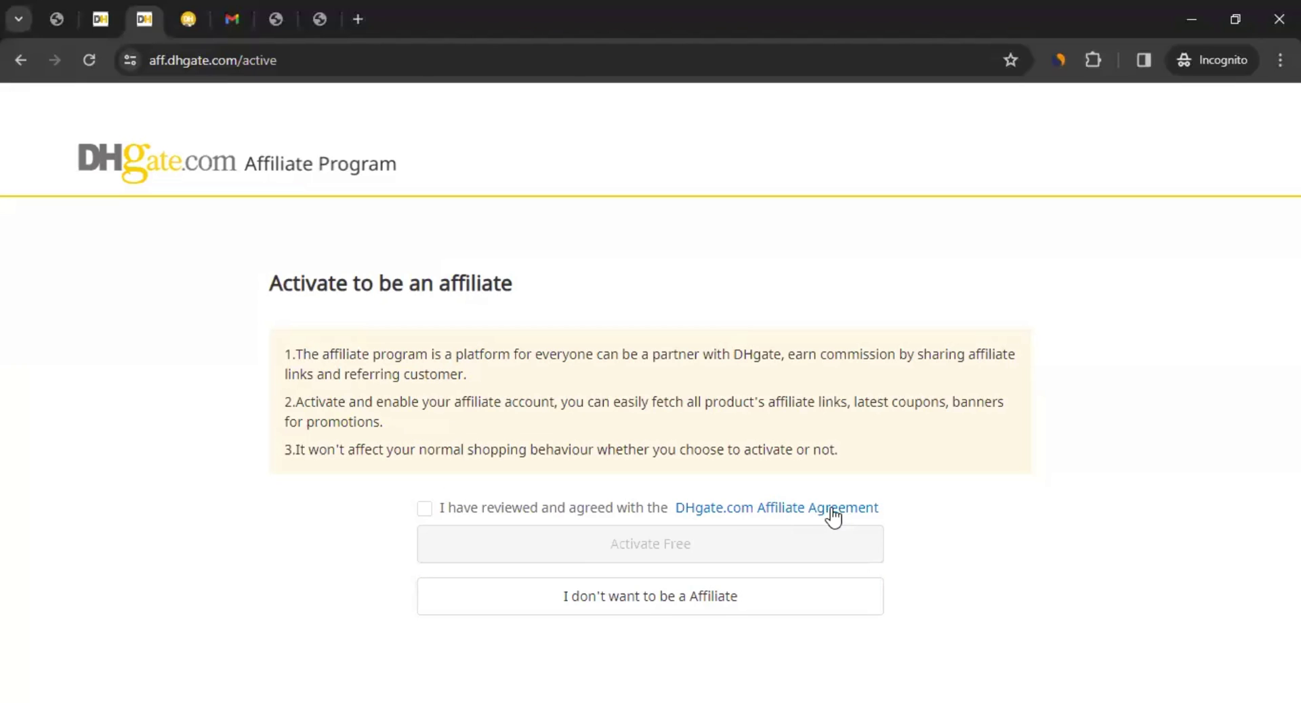
click(427, 513)
click(642, 553)
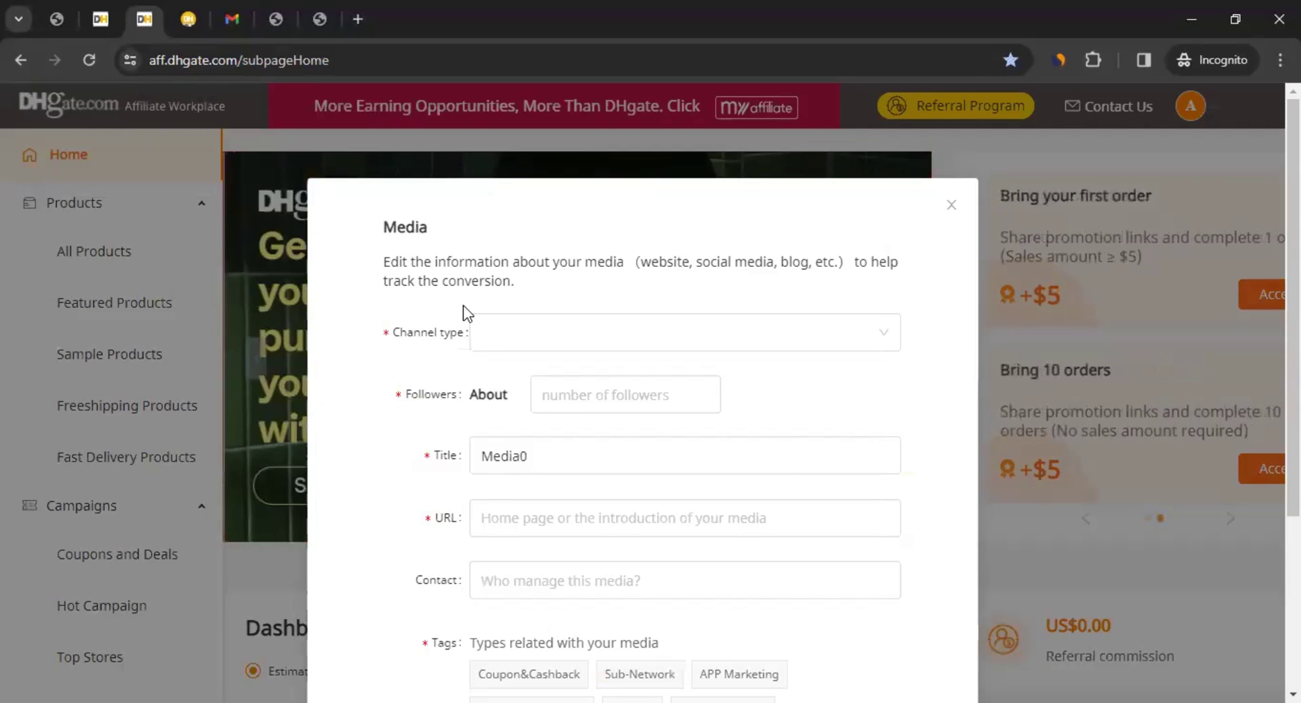
Look through the Media form and its available channel types, and set the channel type to YouTube
scroll(437, 328, down, 4)
scroll(437, 328, up, 4)
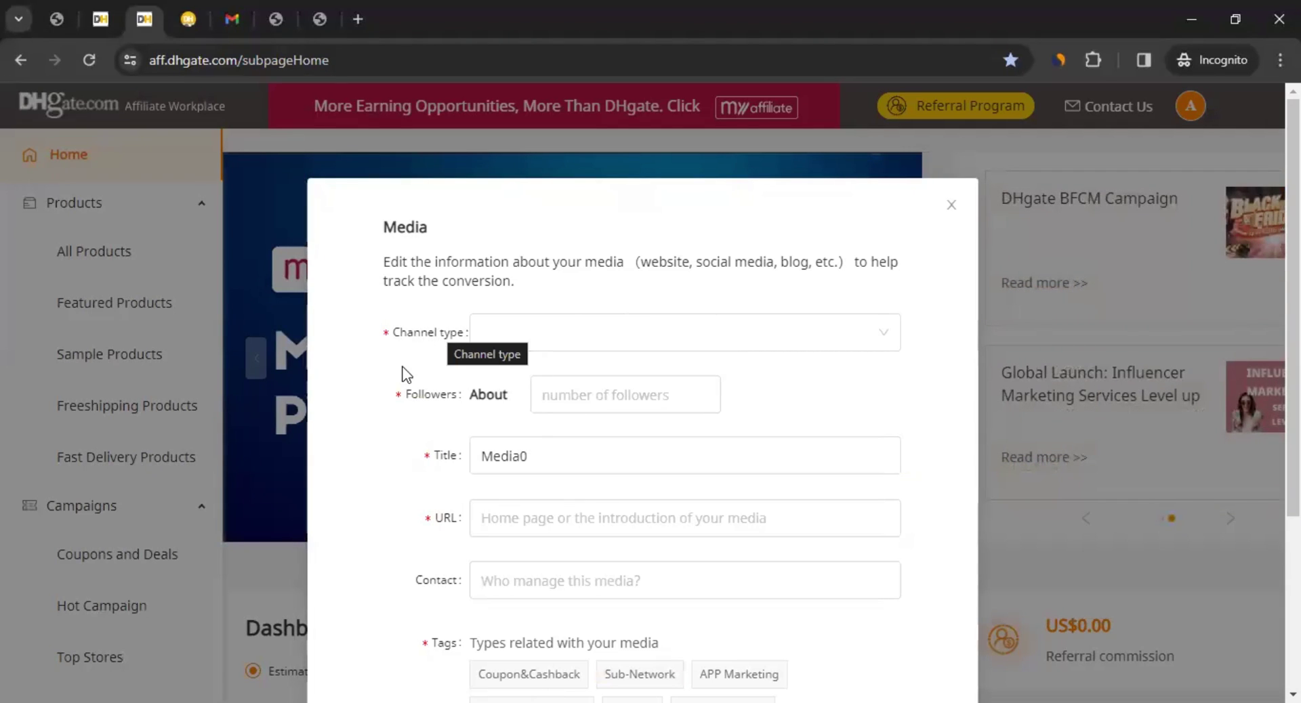
click(488, 334)
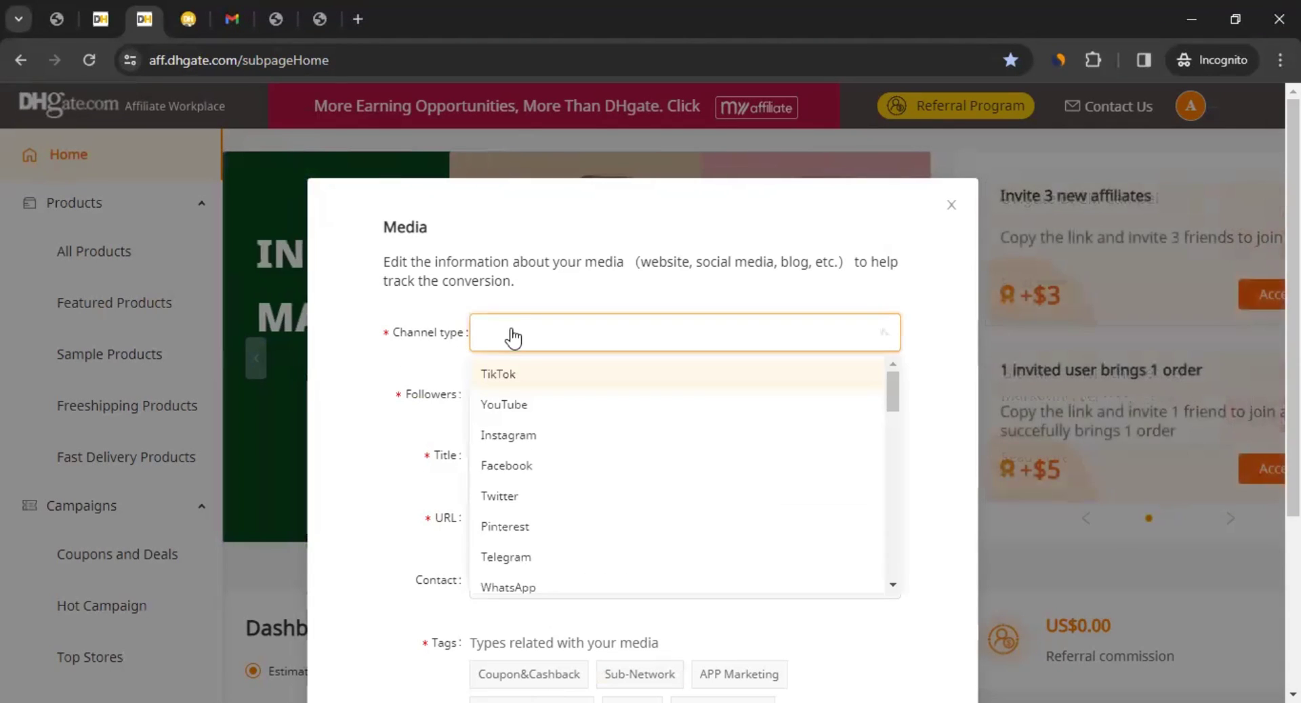
drag(892, 377, 889, 510)
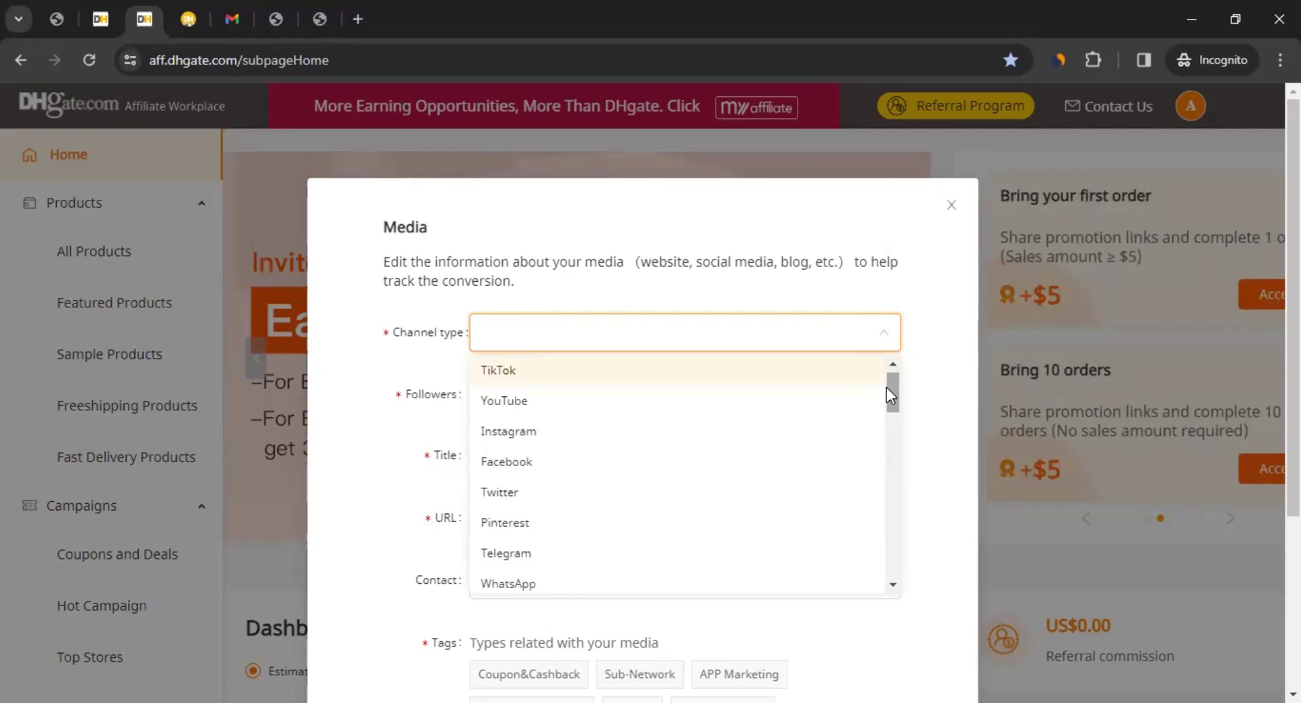
drag(888, 387, 891, 392)
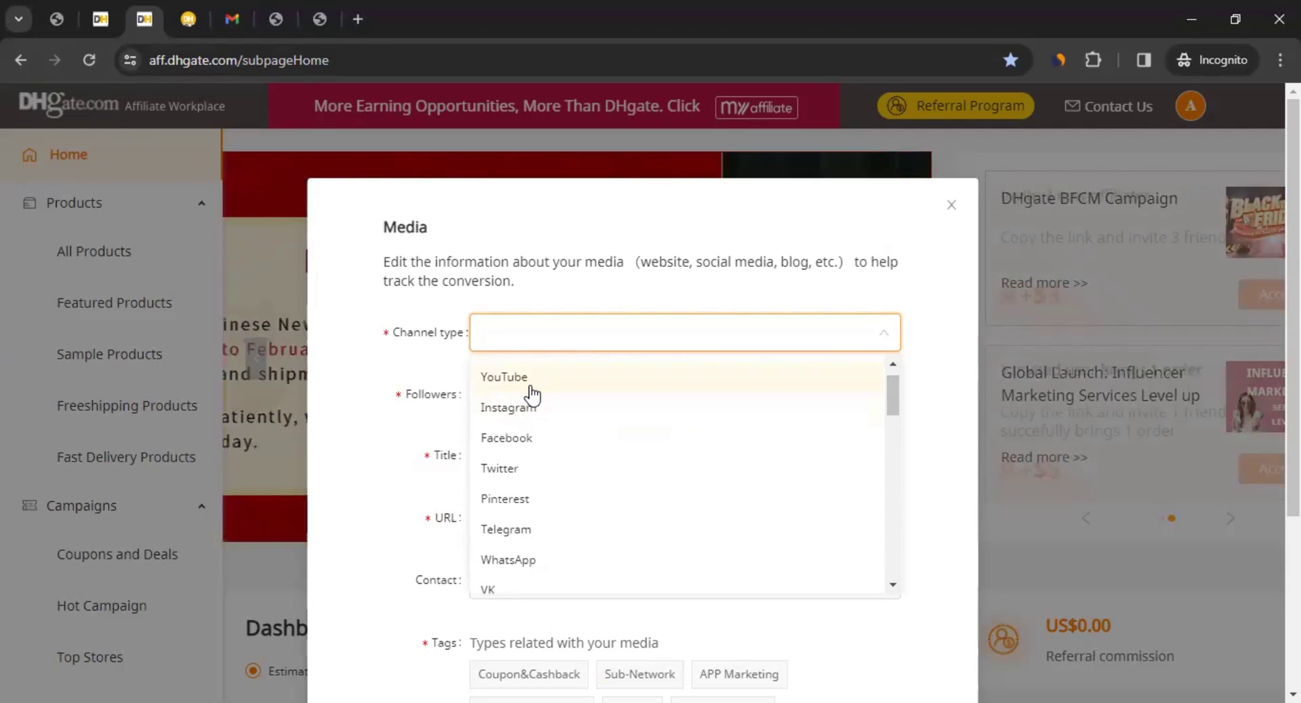
drag(892, 406, 904, 452)
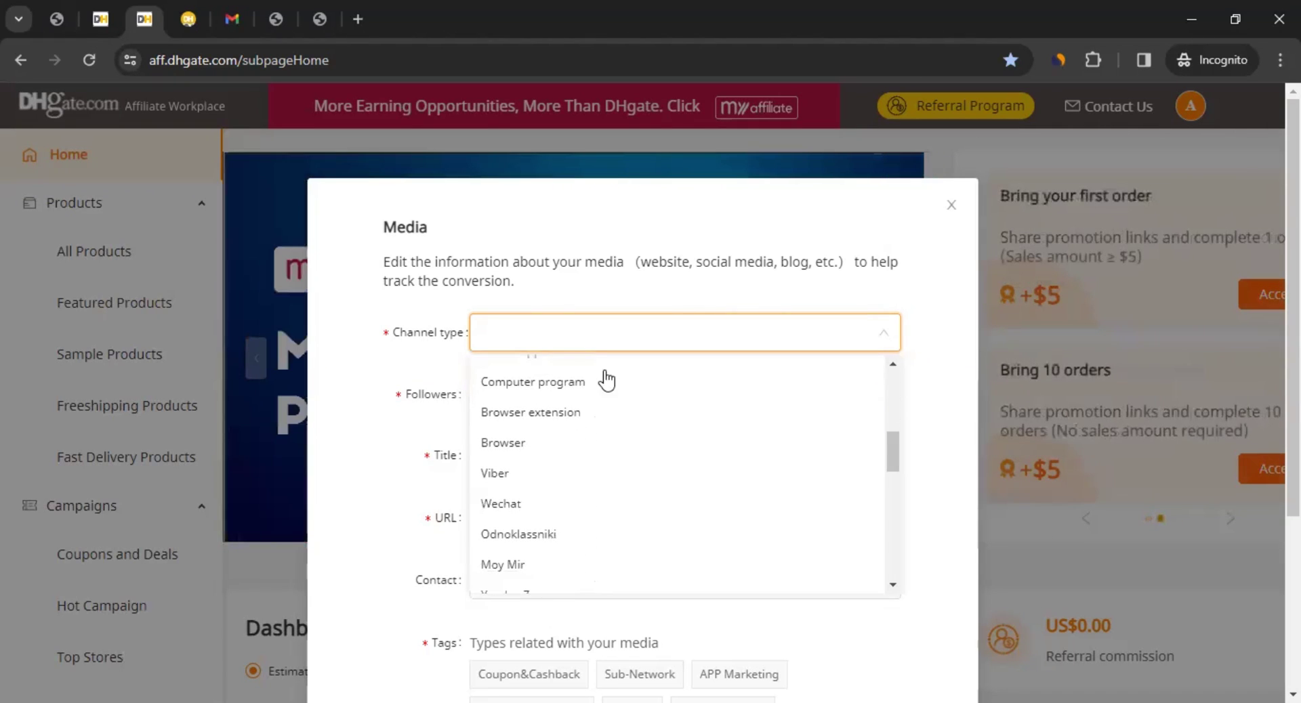
click(529, 341)
click(529, 341)
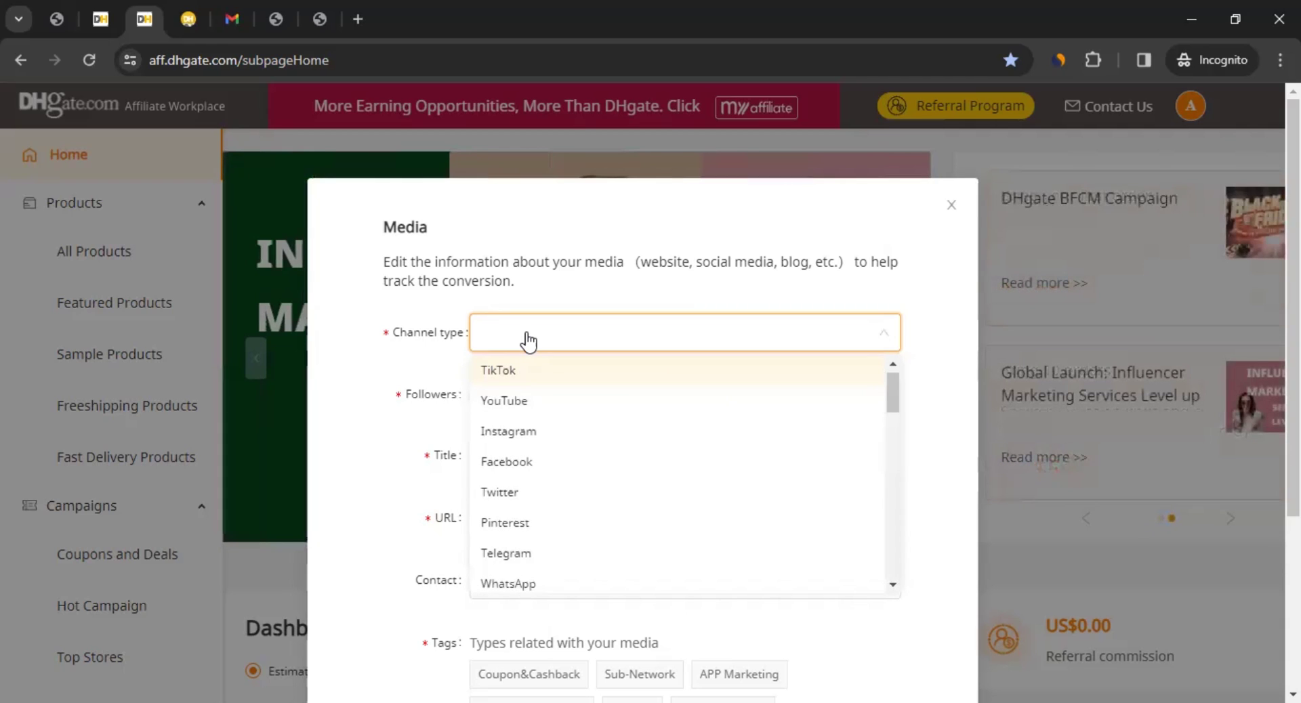
drag(892, 392, 881, 542)
scroll(884, 559, up, 10)
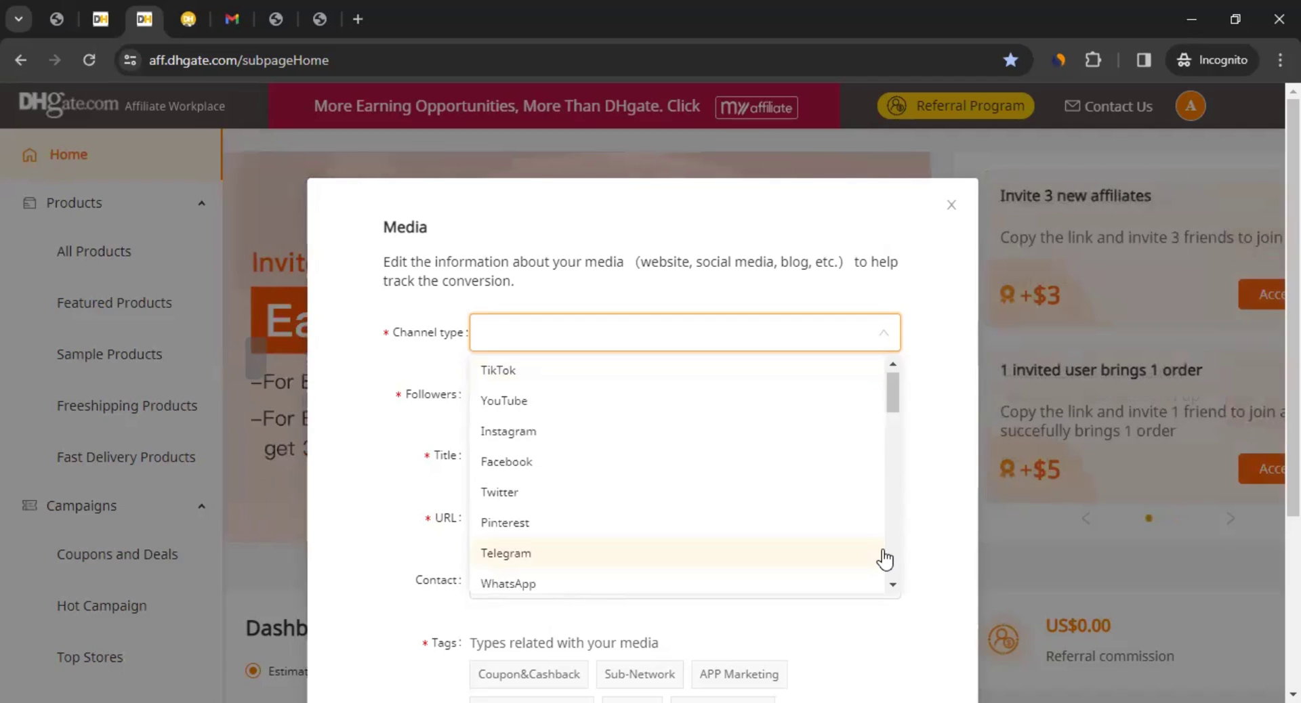
click(513, 403)
scroll(416, 348, down, 1)
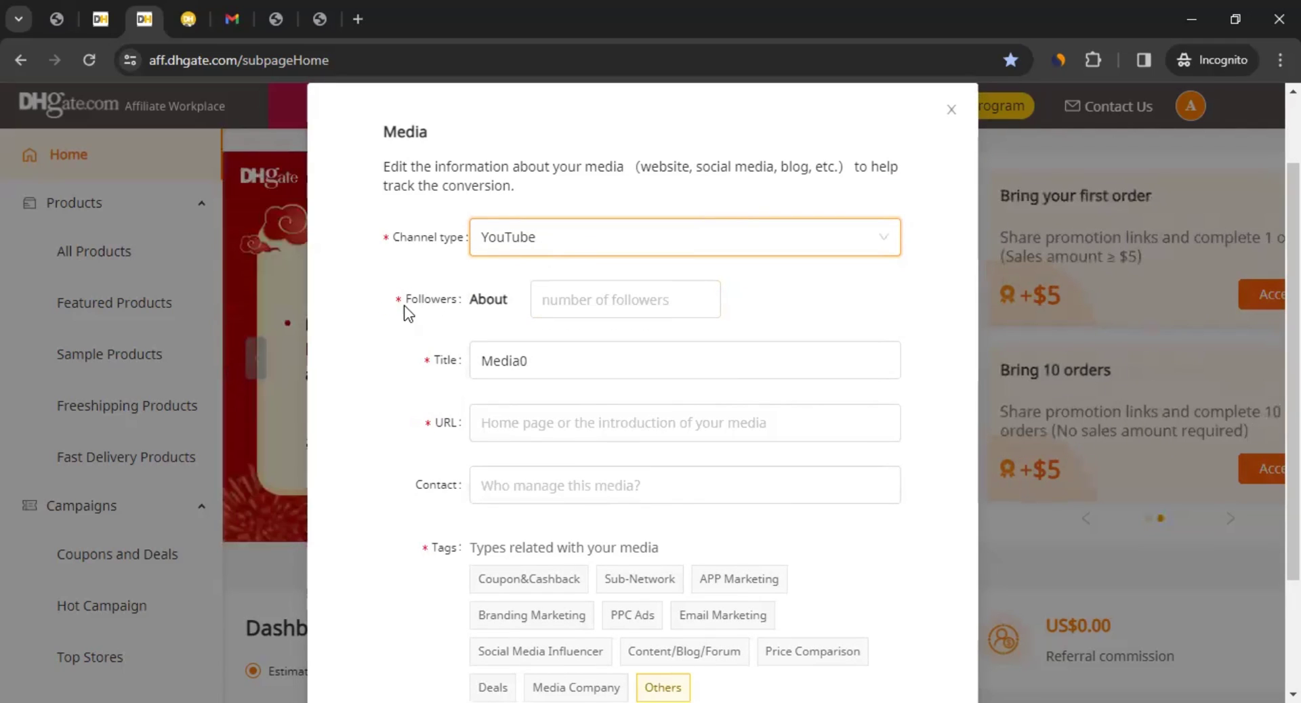
click(626, 303)
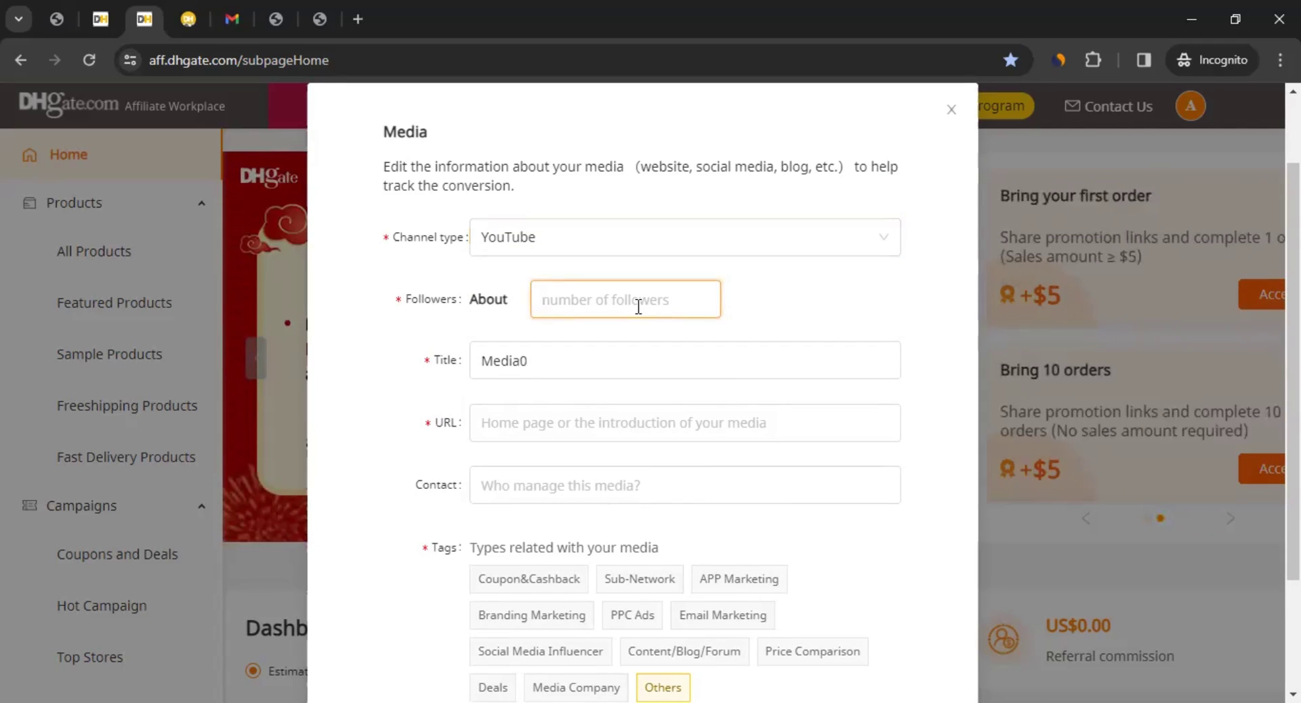
text(5000)
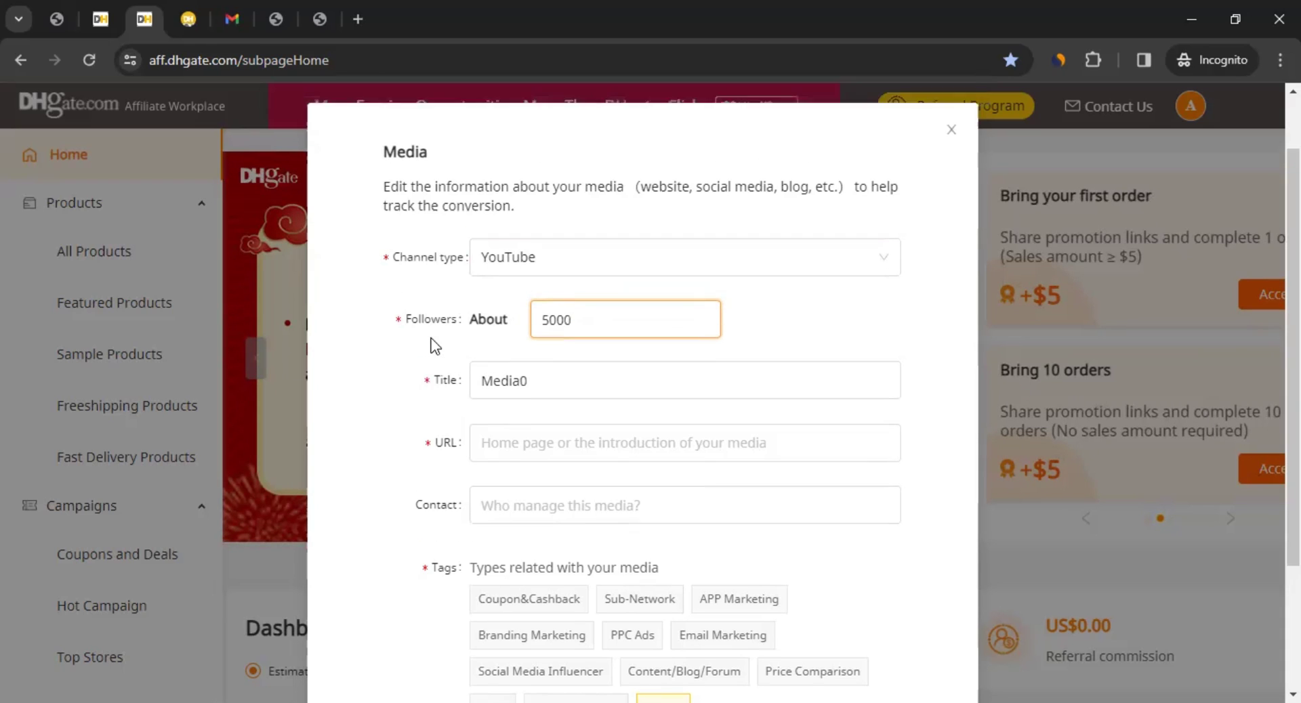
scroll(427, 352, down, 1)
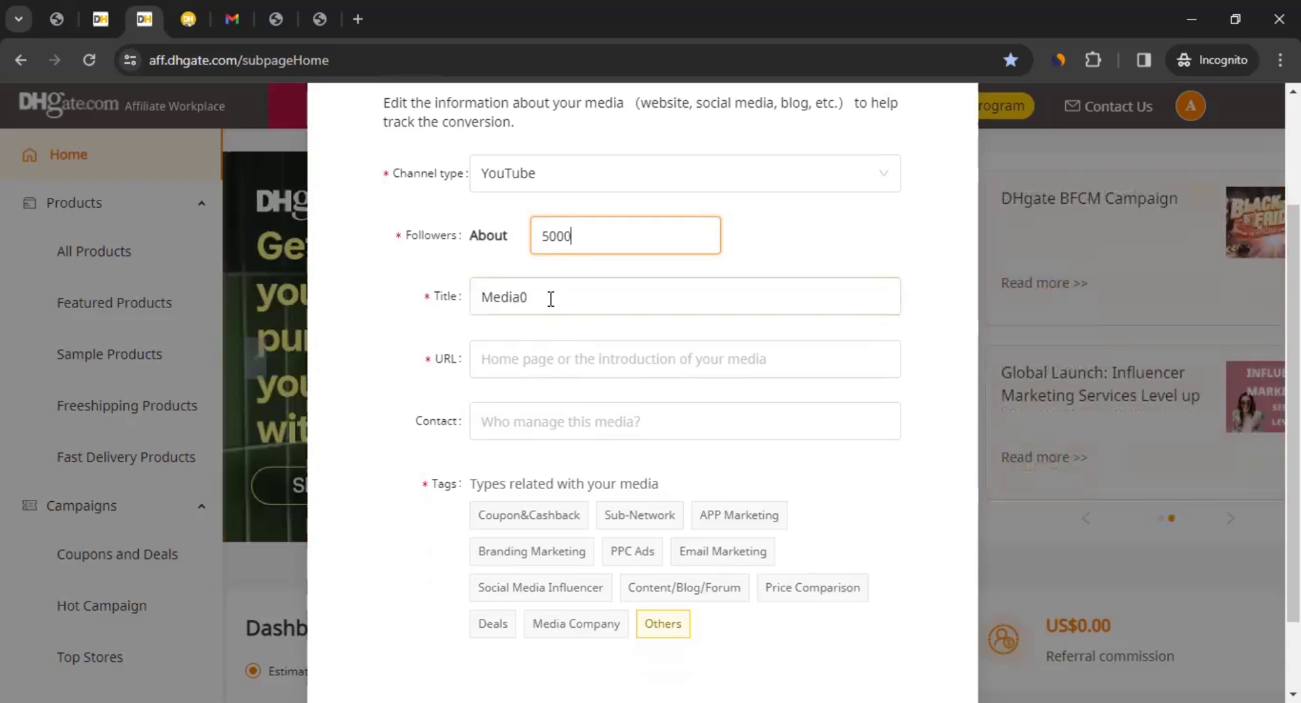
drag(552, 296, 459, 290)
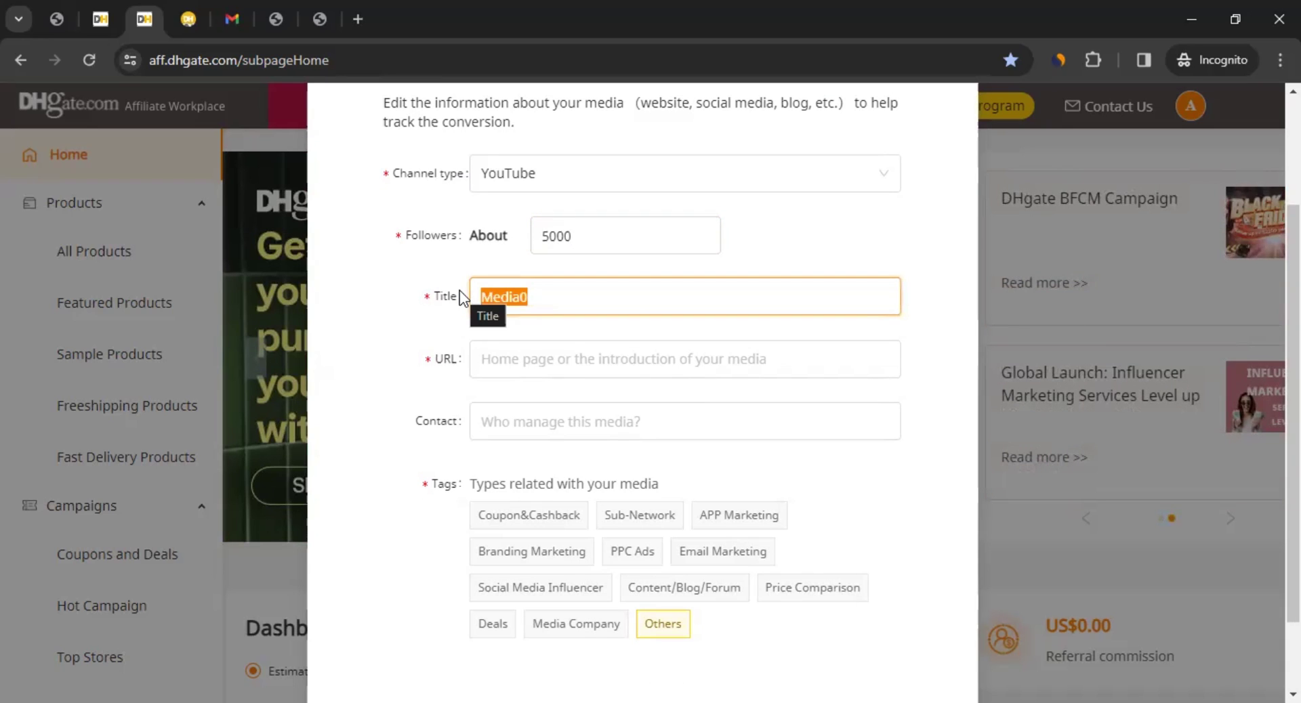
text(A3M)
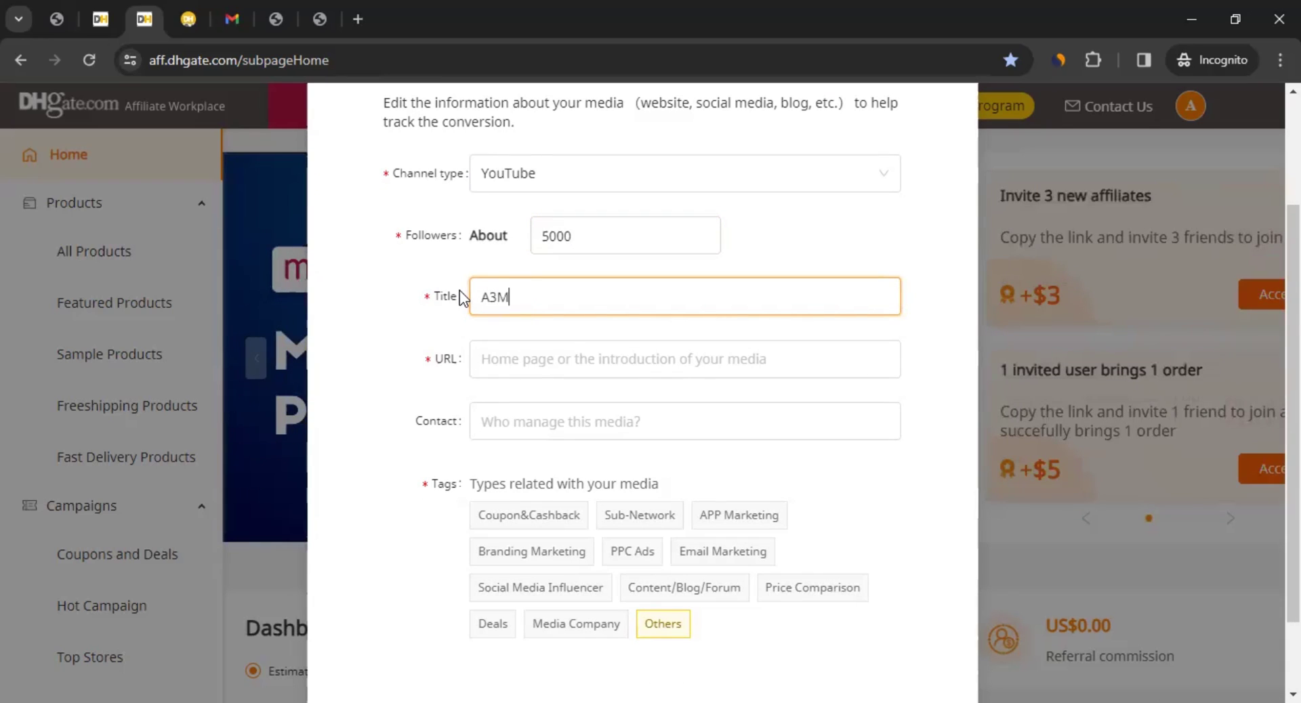
text(arketing)
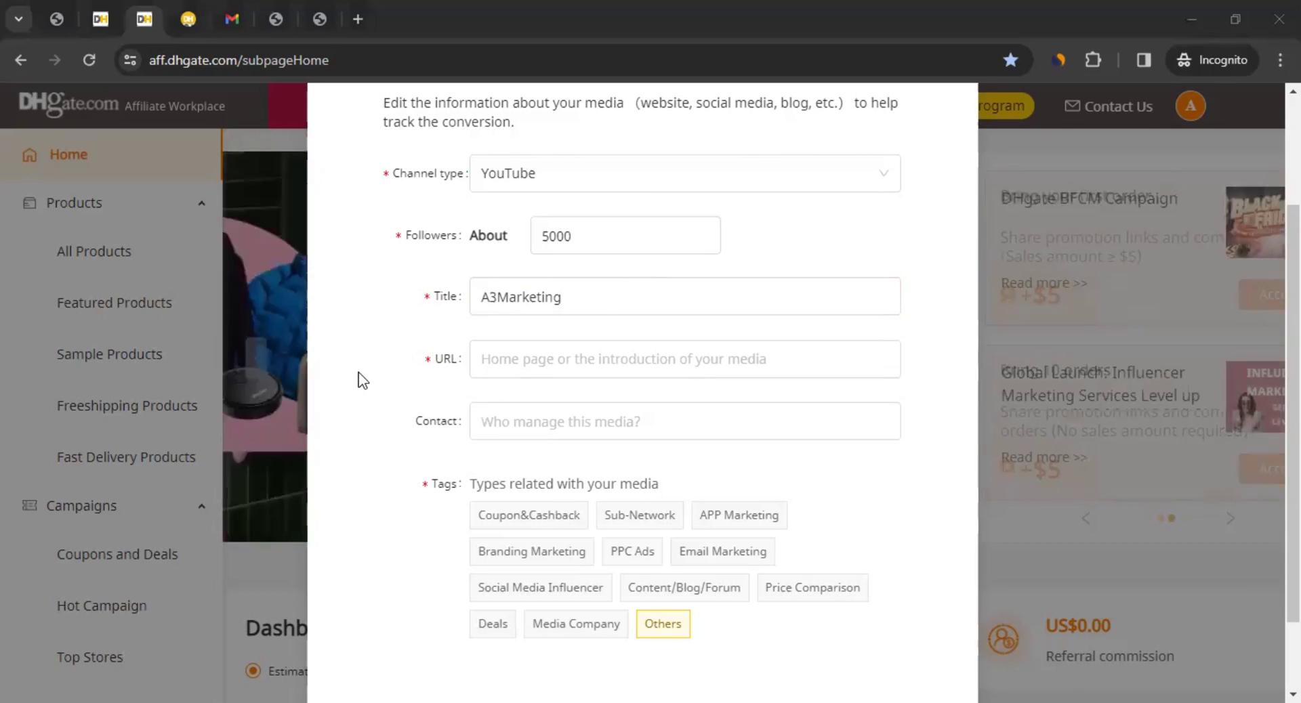
click(482, 361)
text(https://www.youtube.com/@test123287)
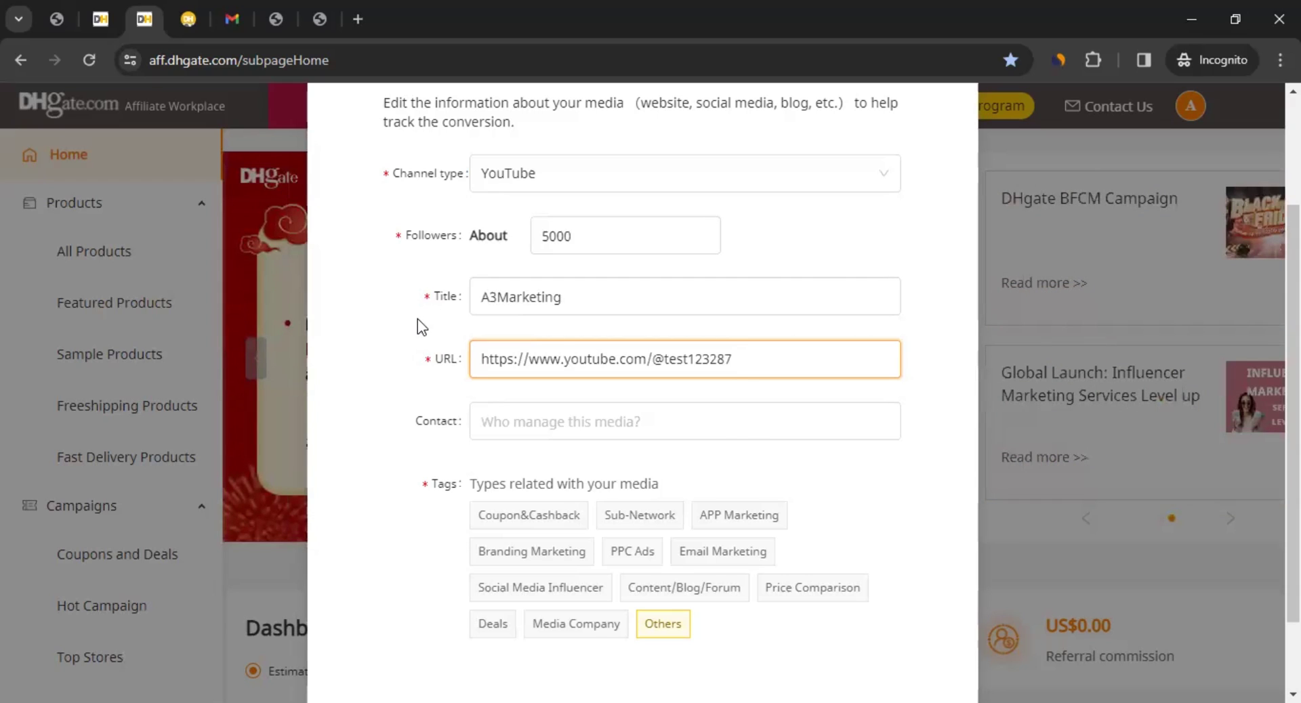
Enter the contact's name, add the Social Media Influencer tag and save the media information
scroll(418, 319, down, 2)
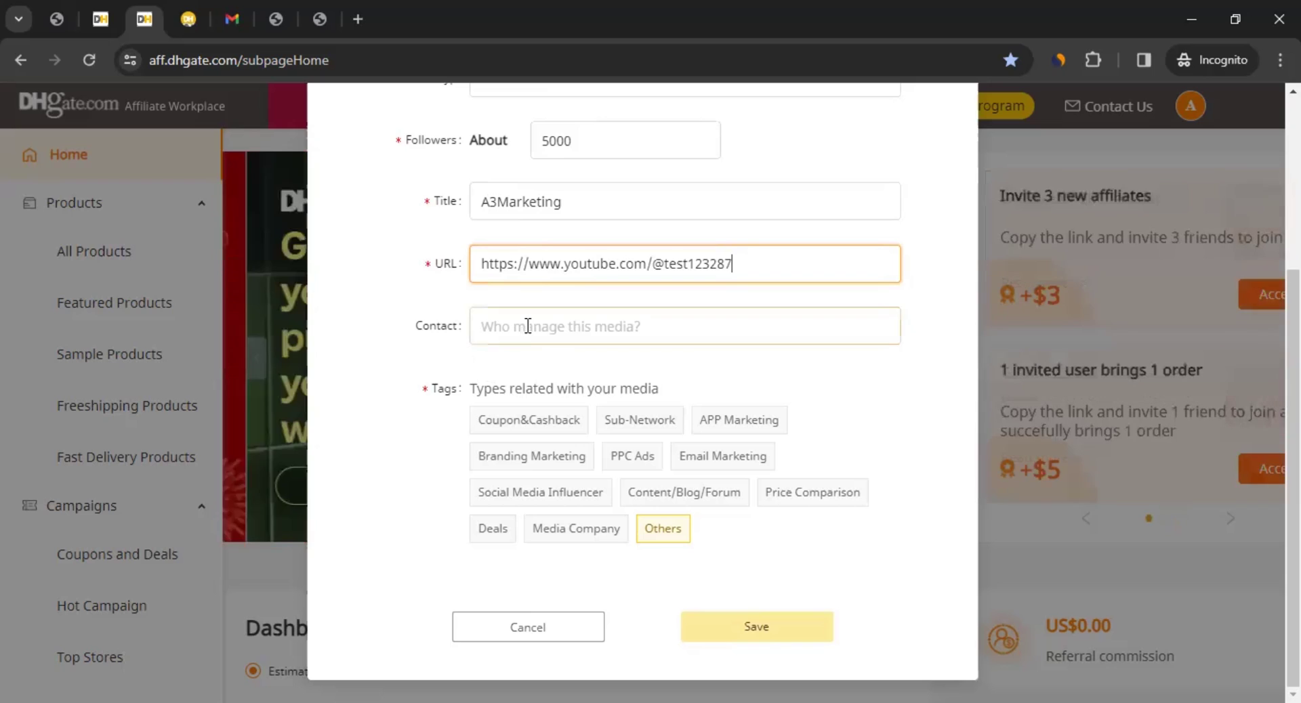
click(653, 332)
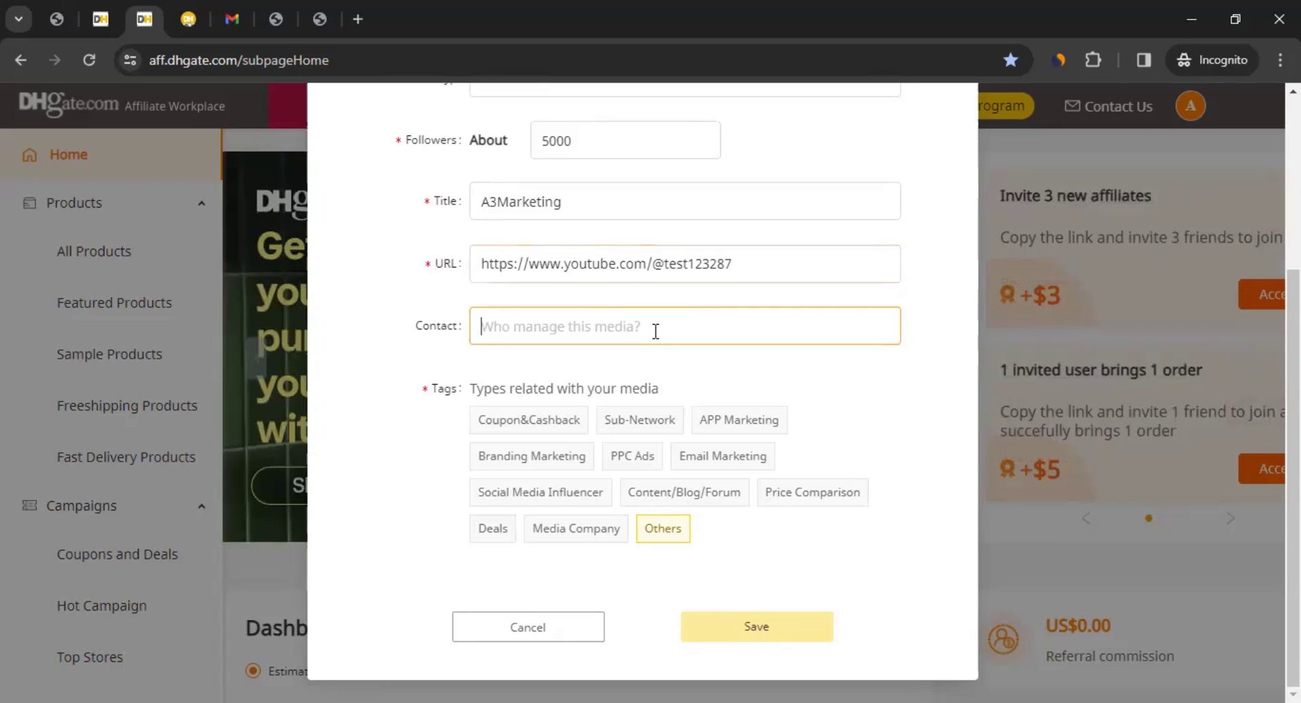
text(Joh)
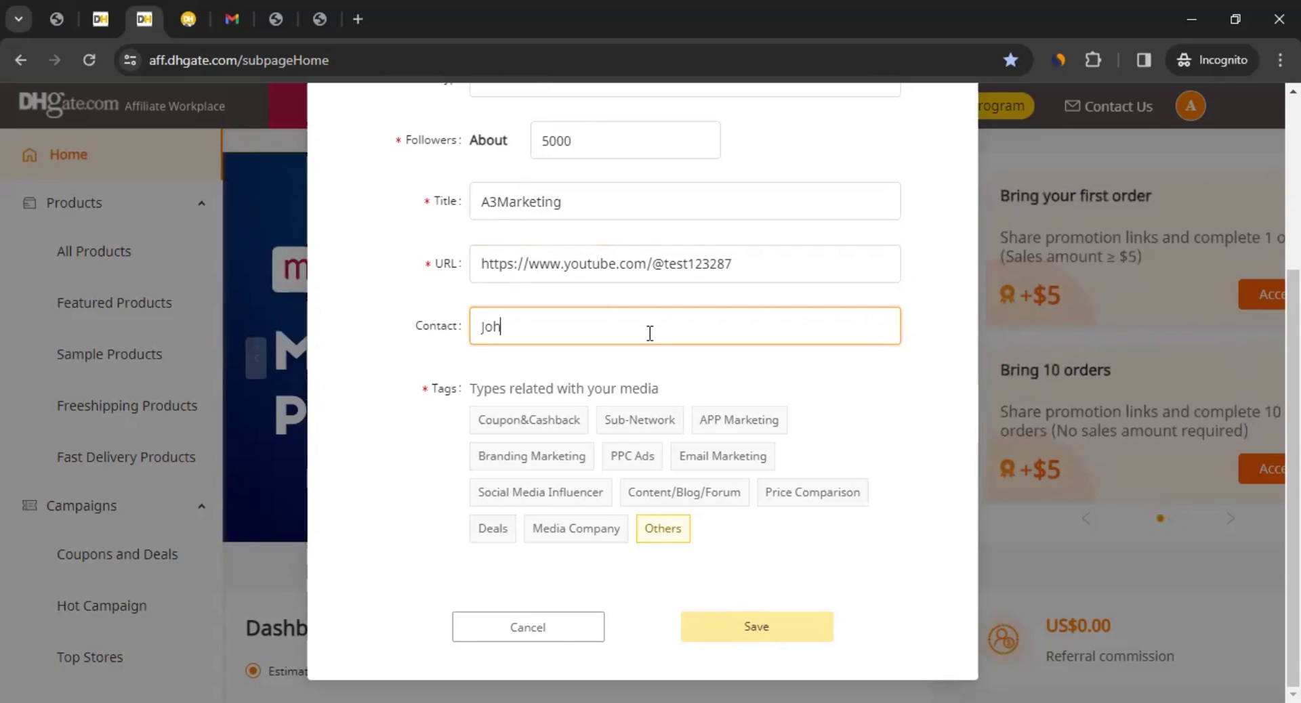
text(n LNU)
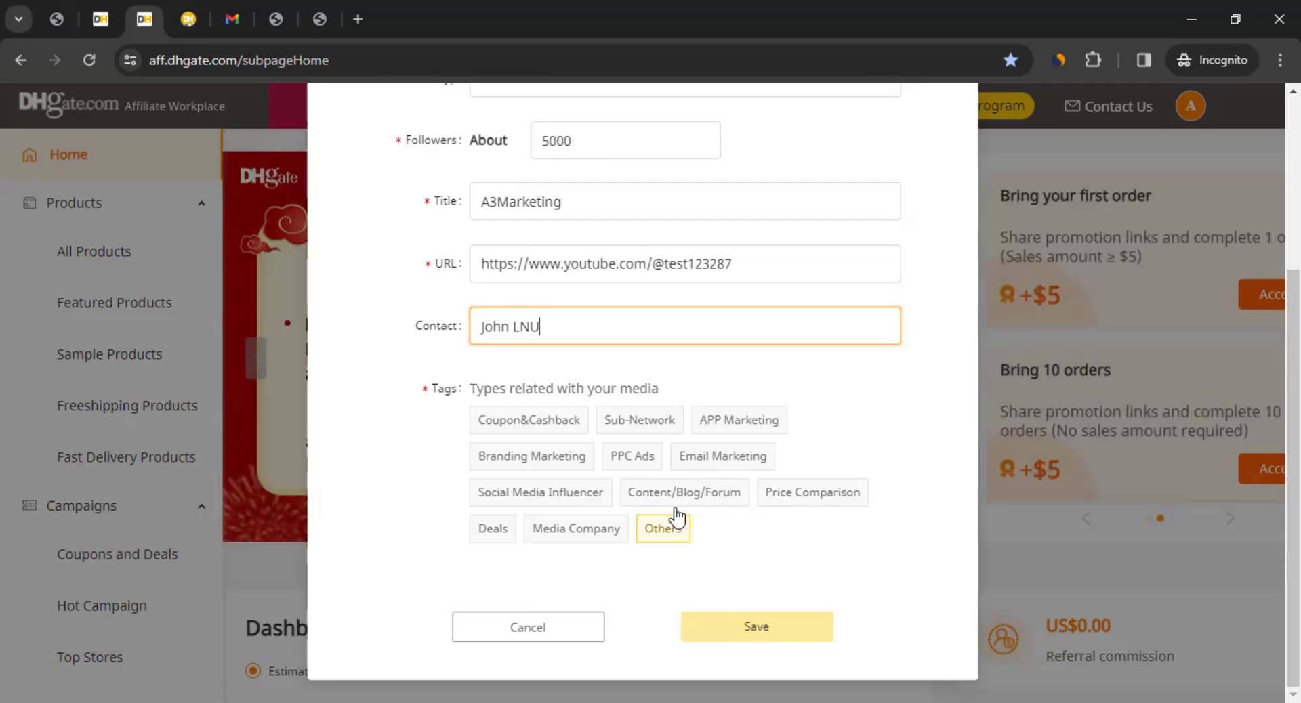
click(536, 495)
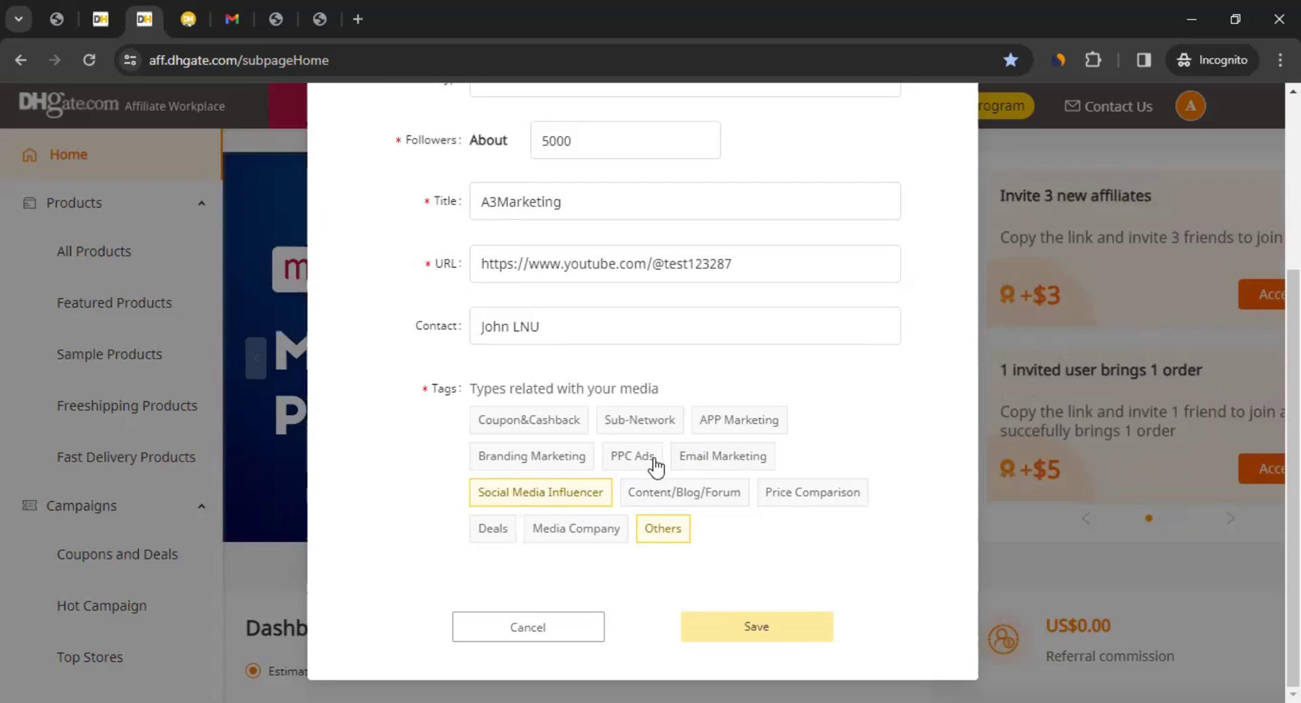
click(759, 627)
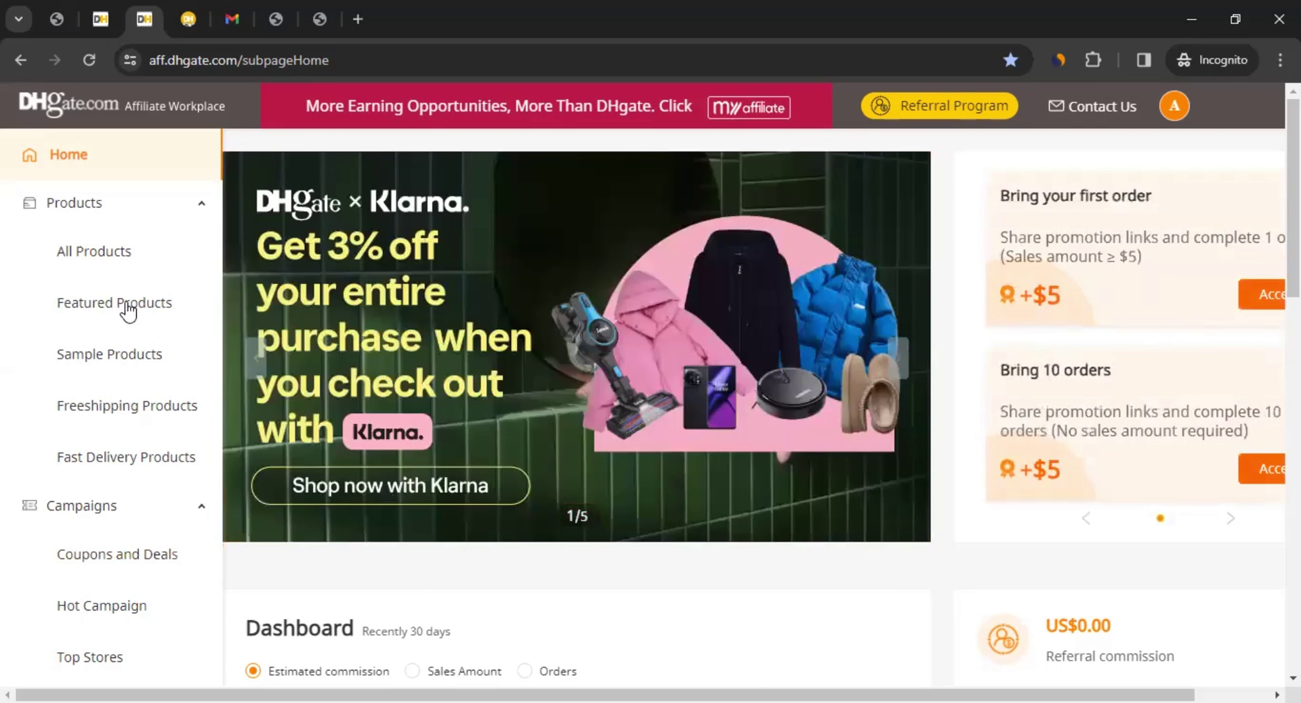
Look over the affiliate workplace home page, view the MyyAffiliate offer page, and return to the DHgate pages
scroll(73, 522, down, 1)
scroll(73, 521, down, 5)
scroll(116, 479, up, 6)
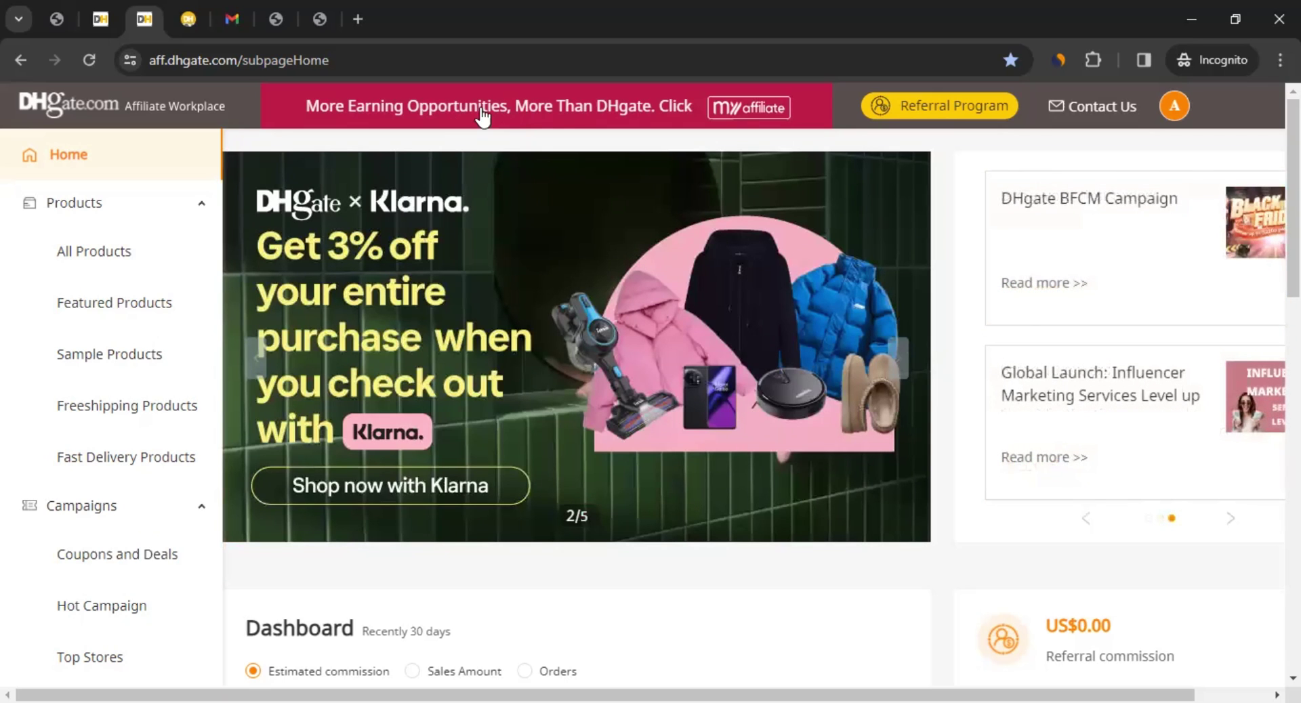
click(523, 111)
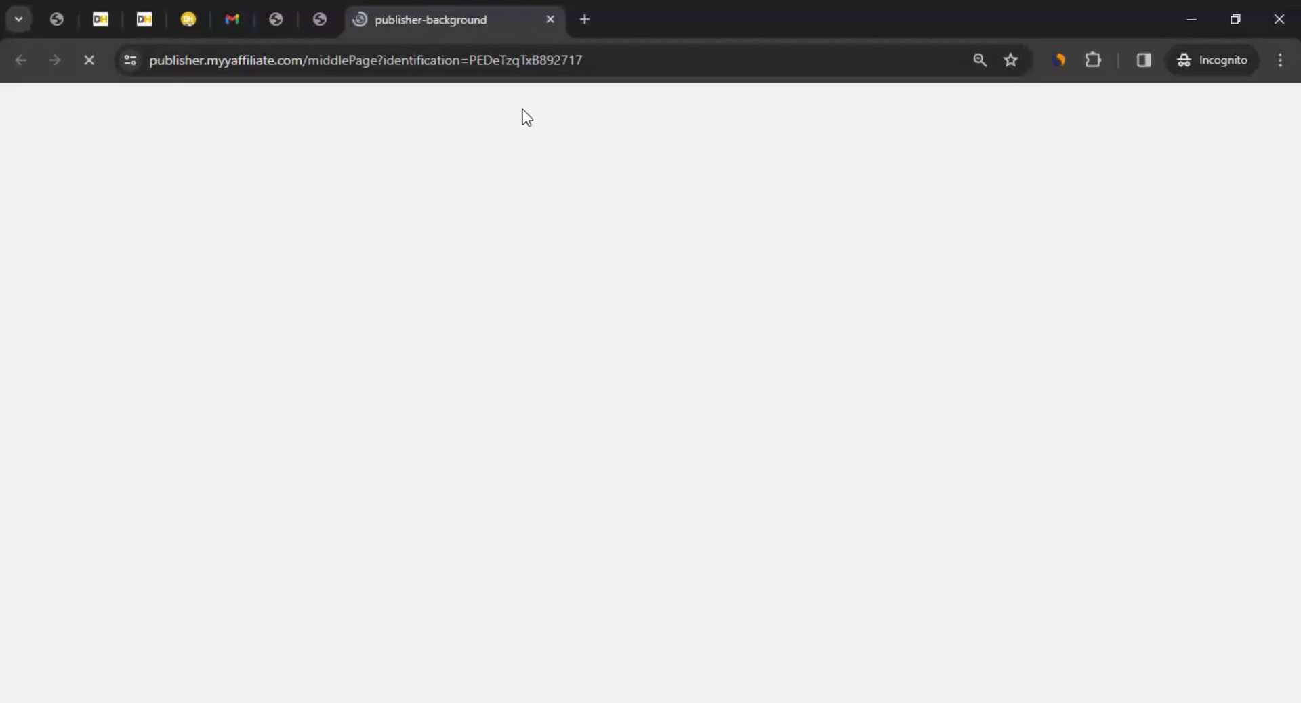
click(137, 19)
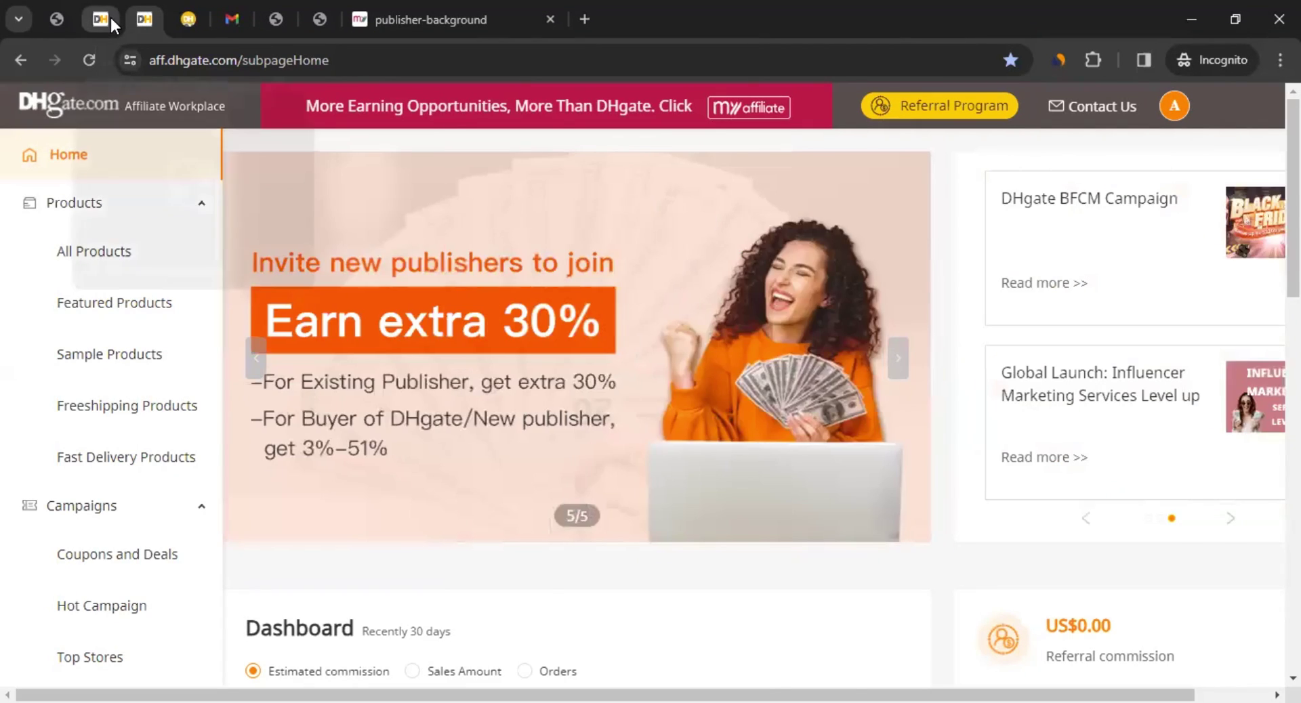
click(109, 15)
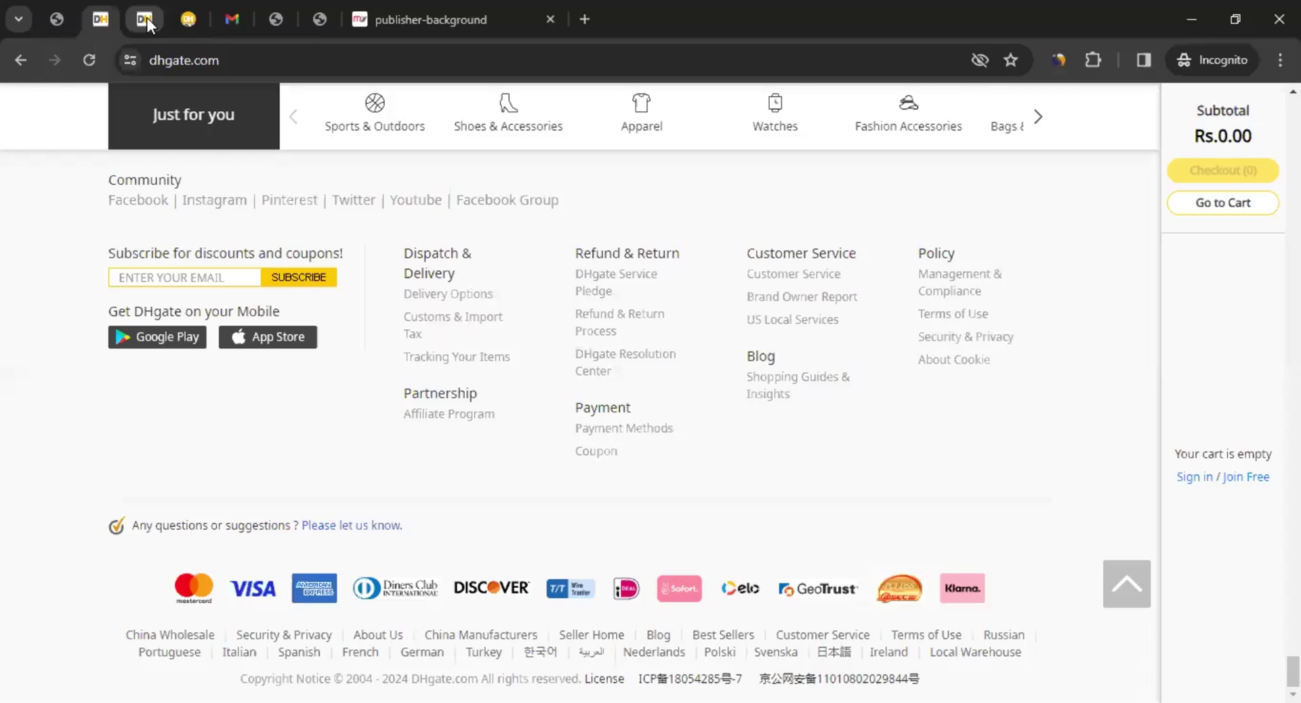
Check the affiliate workplace page, switch to the MyyAffiliate publisher site and open its DHgate products for promotion
click(145, 19)
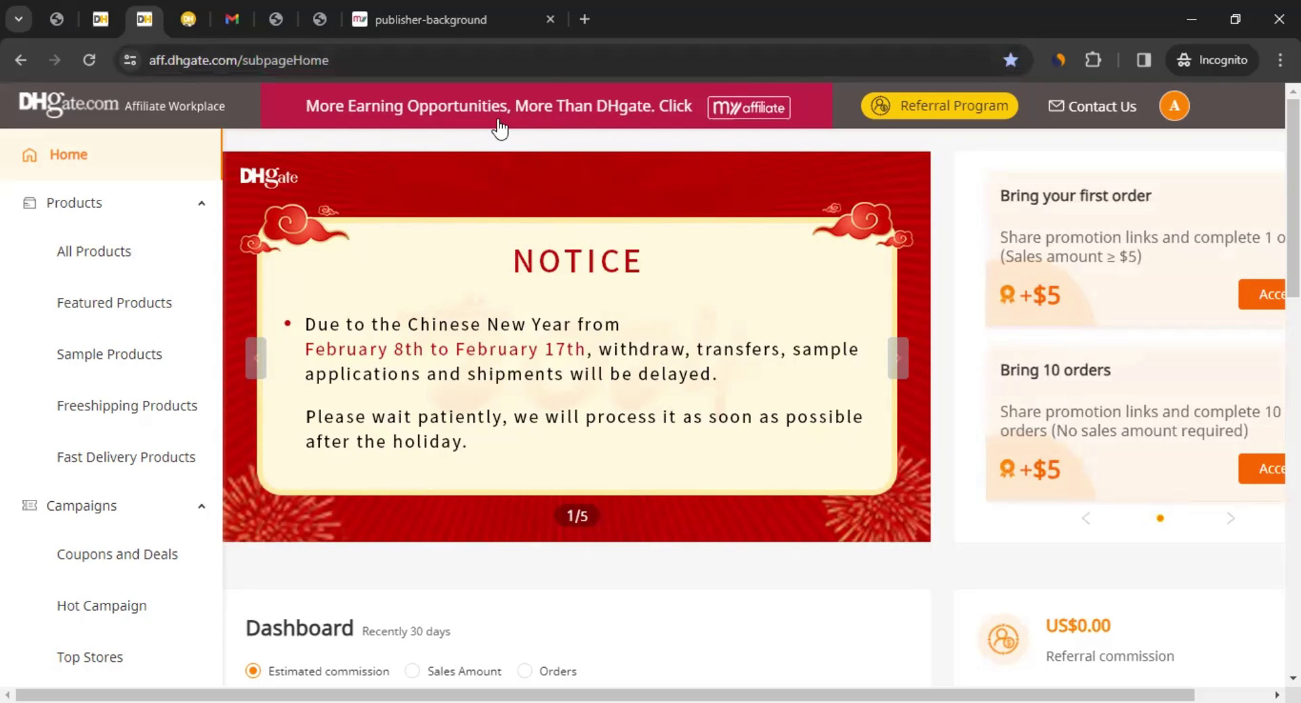
click(435, 5)
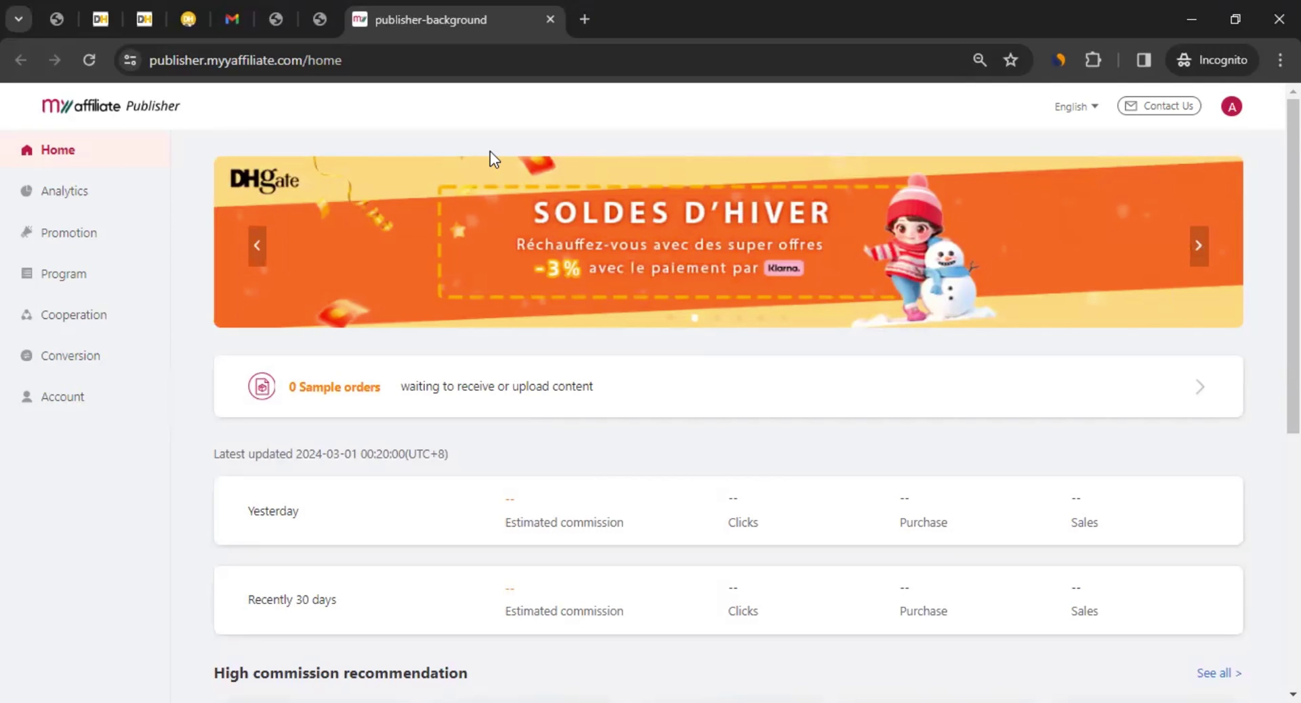
click(82, 238)
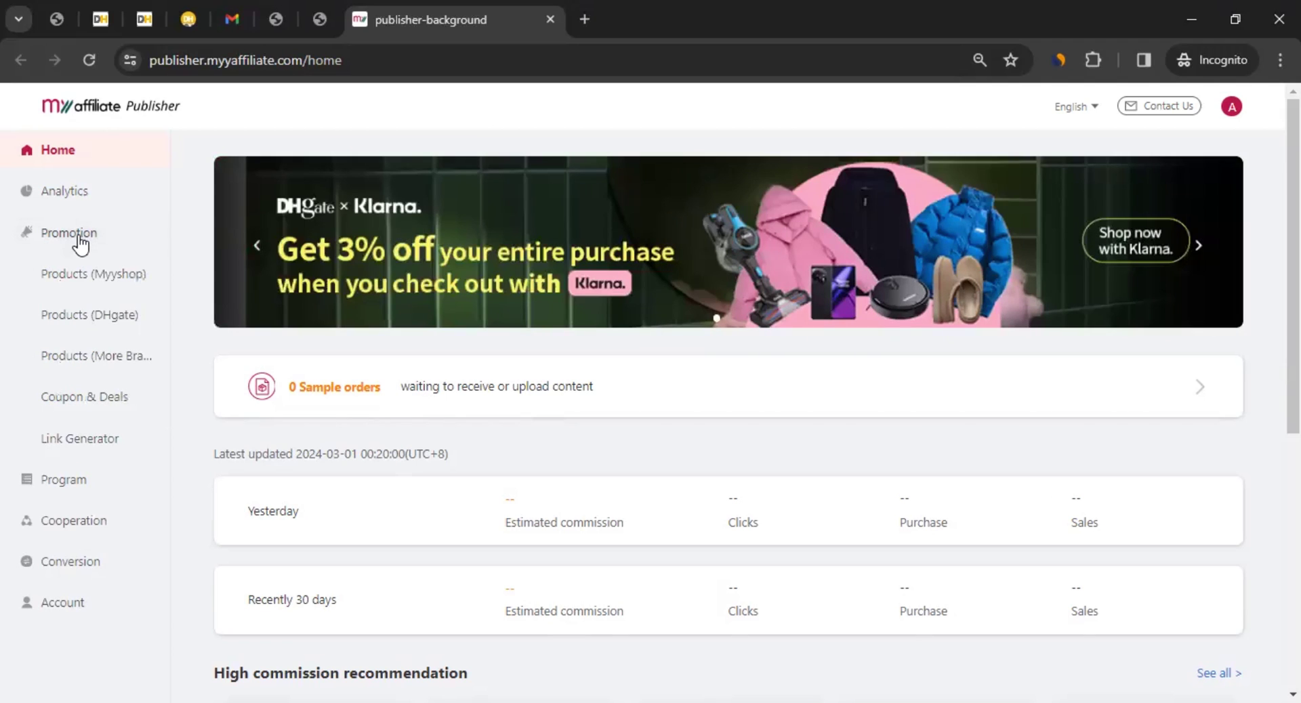
click(81, 322)
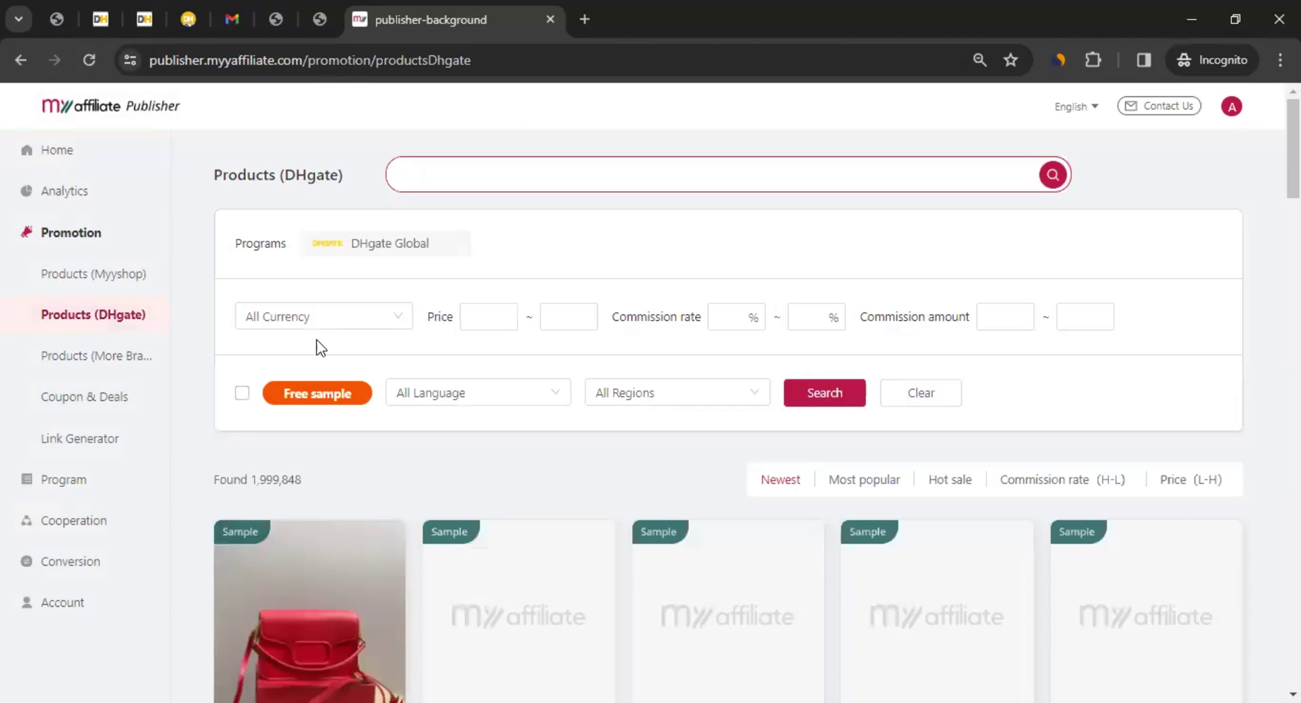
Examine the currency filter options and browse the DHgate product listings with their prices and commissions
click(299, 331)
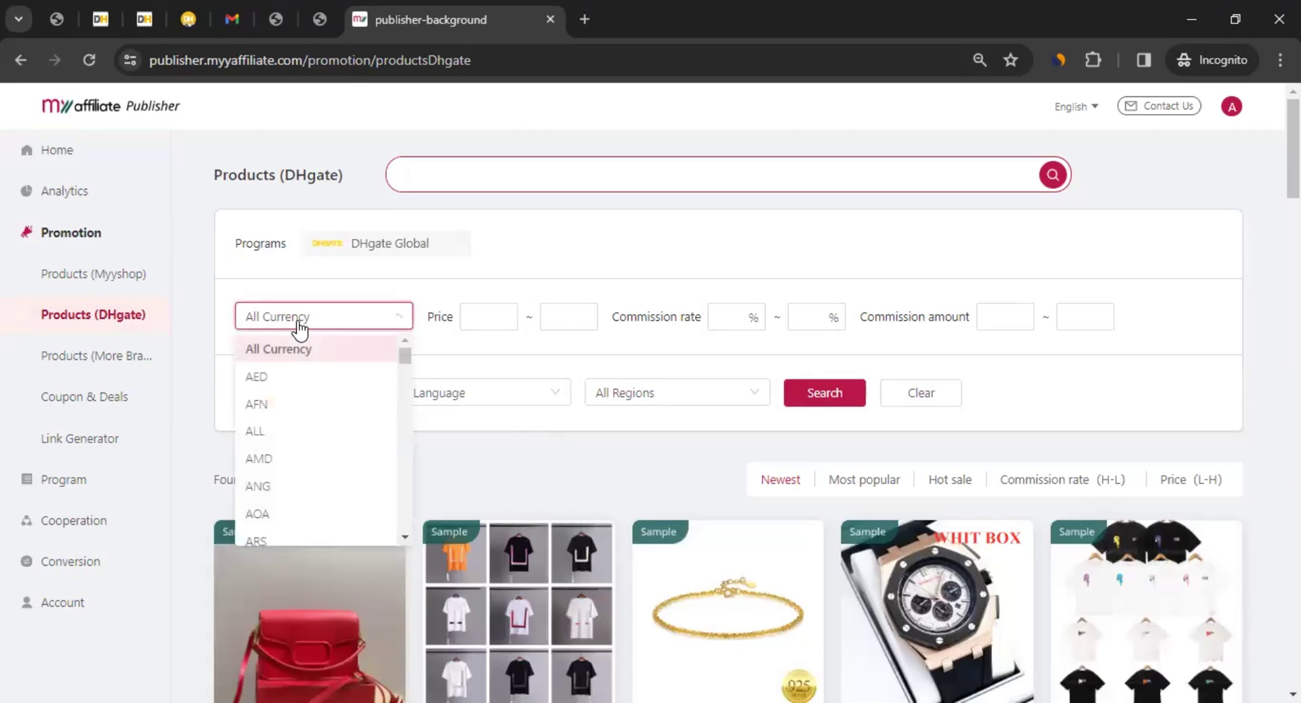
click(300, 331)
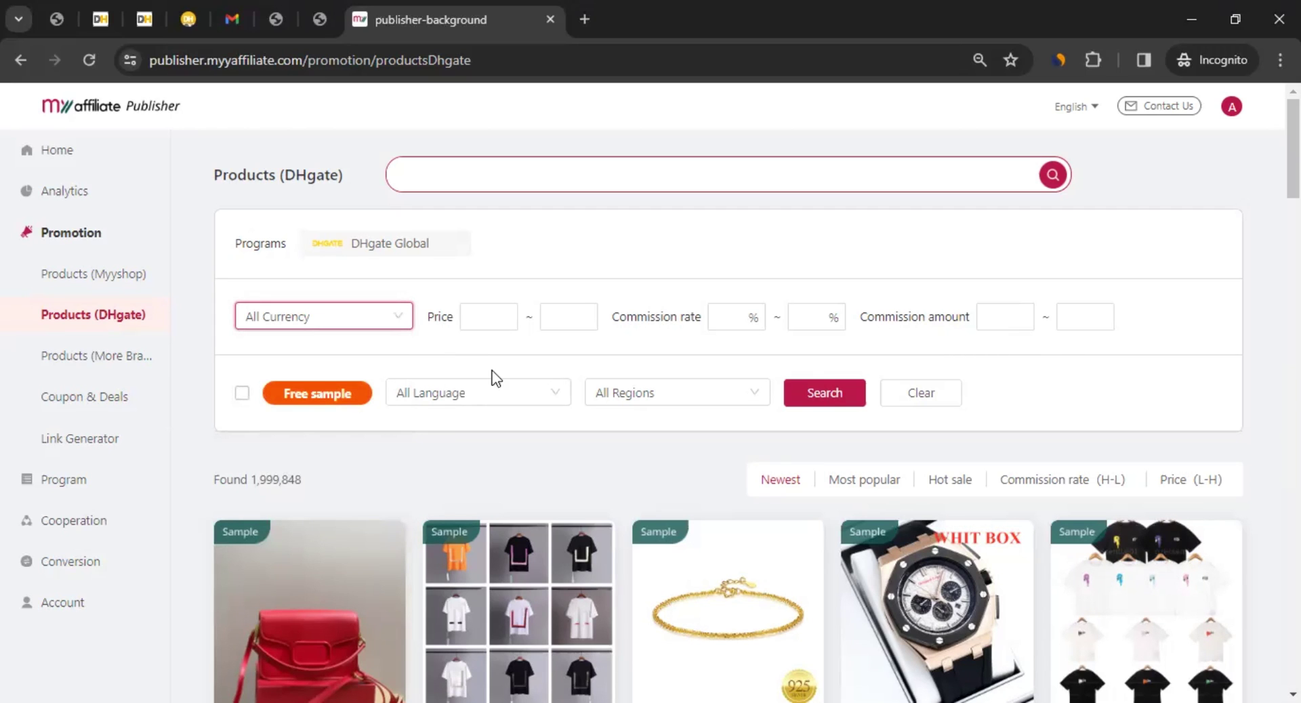
scroll(350, 348, down, 2)
scroll(355, 348, down, 2)
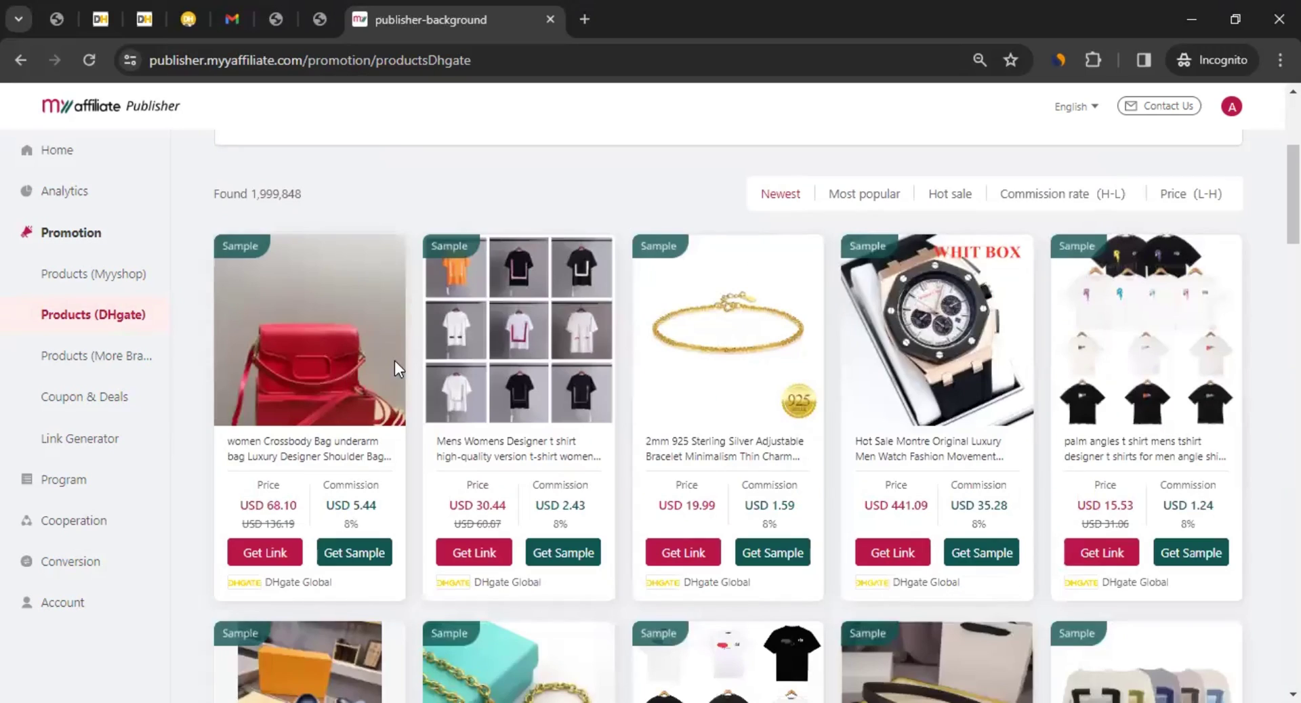
scroll(394, 361, up, 4)
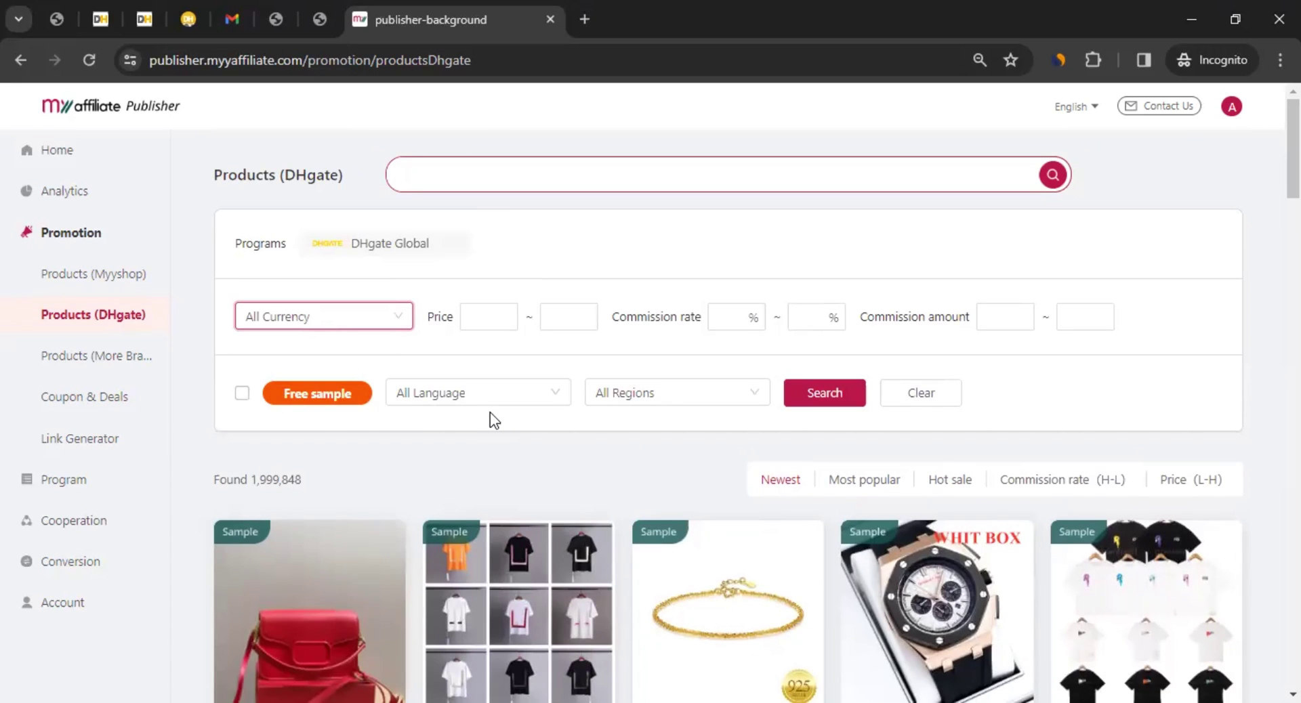
scroll(490, 412, down, 5)
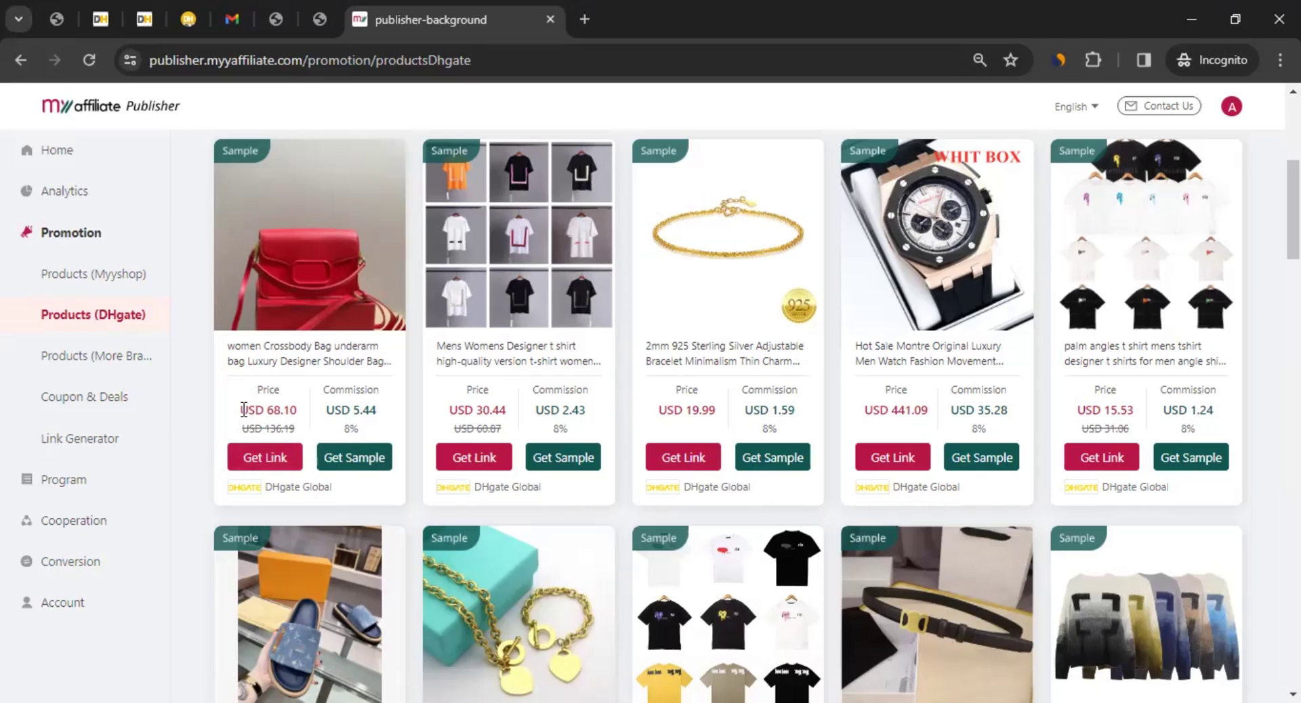
drag(243, 410, 376, 411)
scroll(447, 528, up, 4)
scroll(519, 521, down, 8)
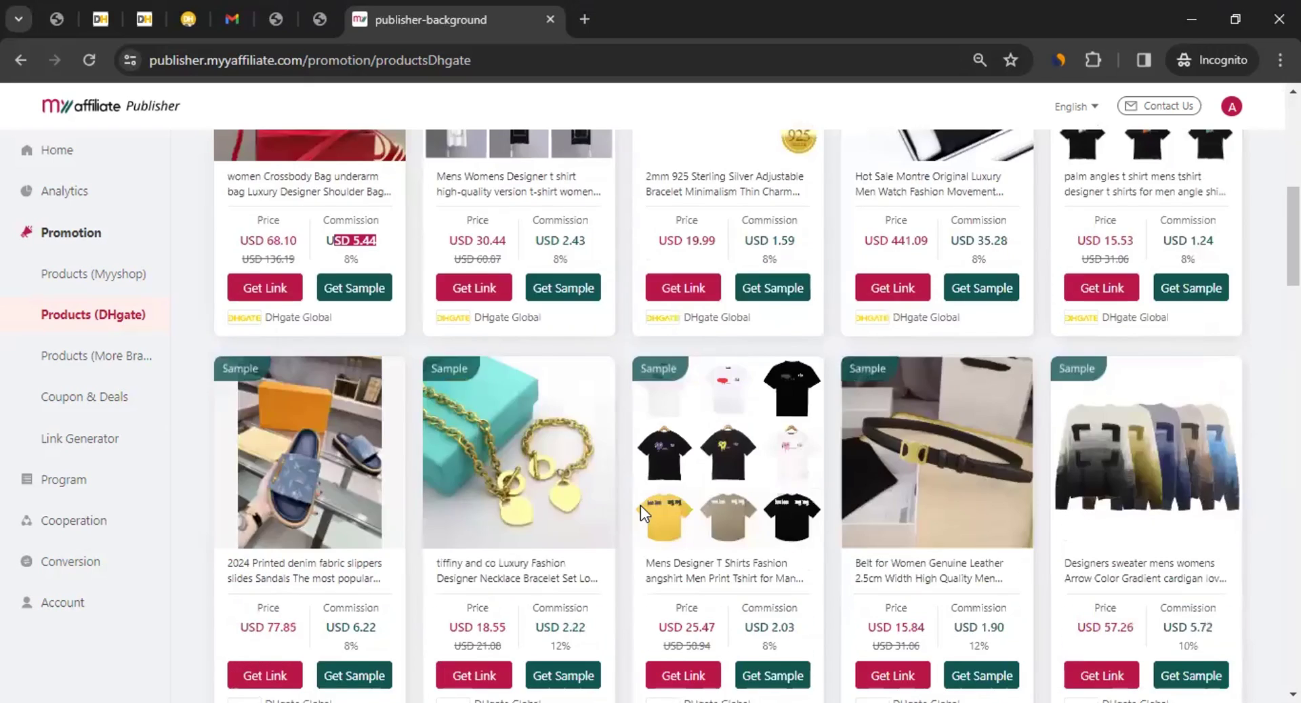
scroll(640, 506, down, 7)
scroll(640, 505, up, 2)
scroll(640, 505, down, 1)
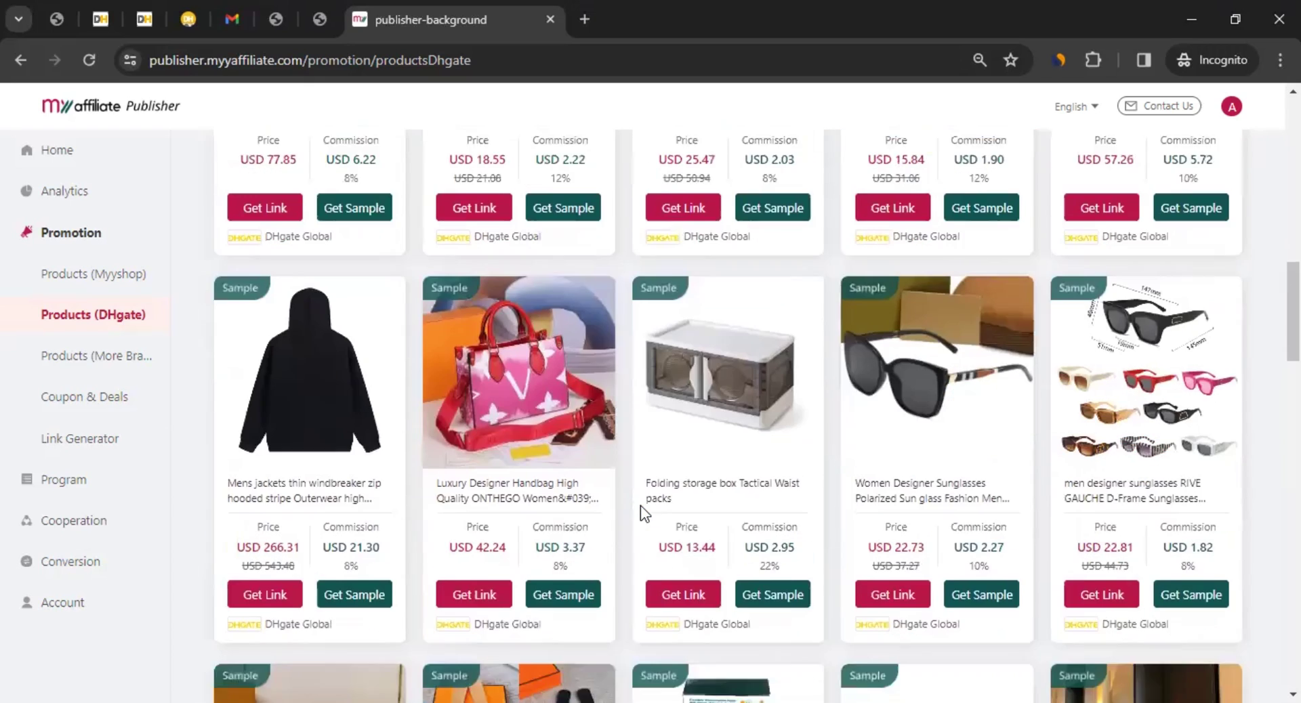
scroll(640, 505, up, 5)
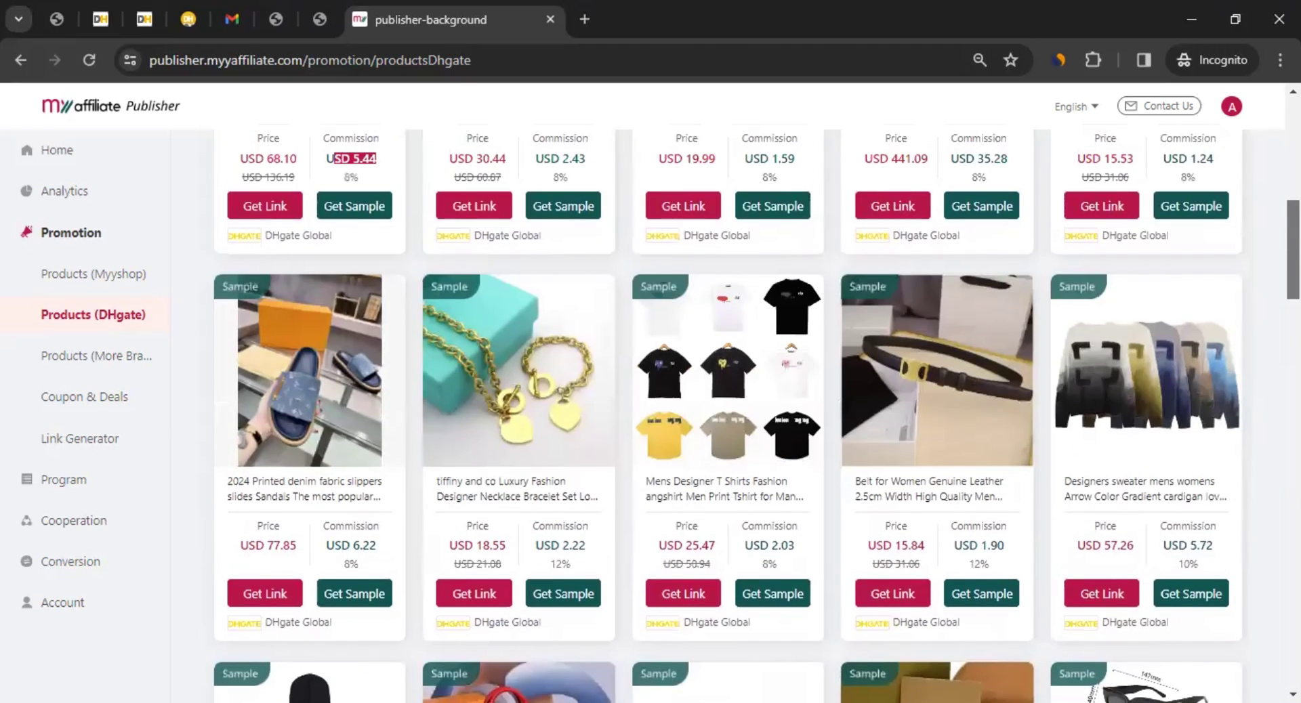
scroll(320, 299, up, 4)
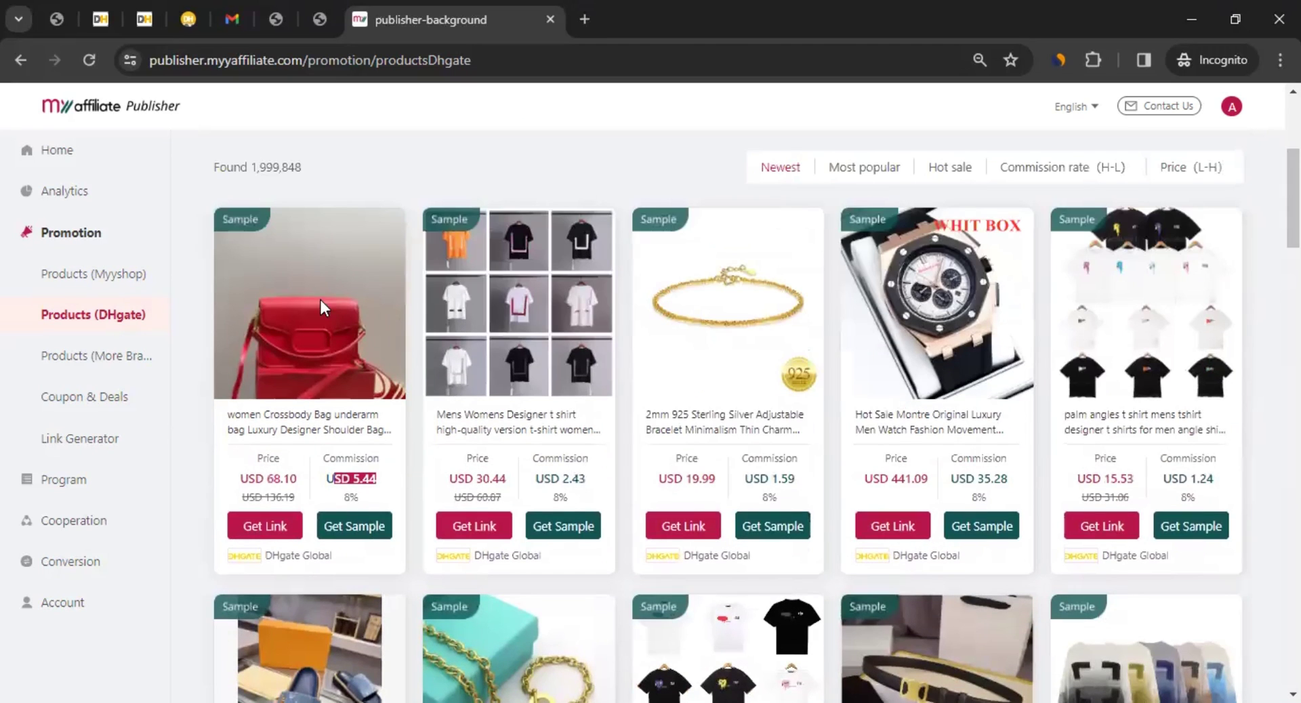
Request a promotion link for the women's crossbody bag and go to the page for creating a new ad space
click(266, 528)
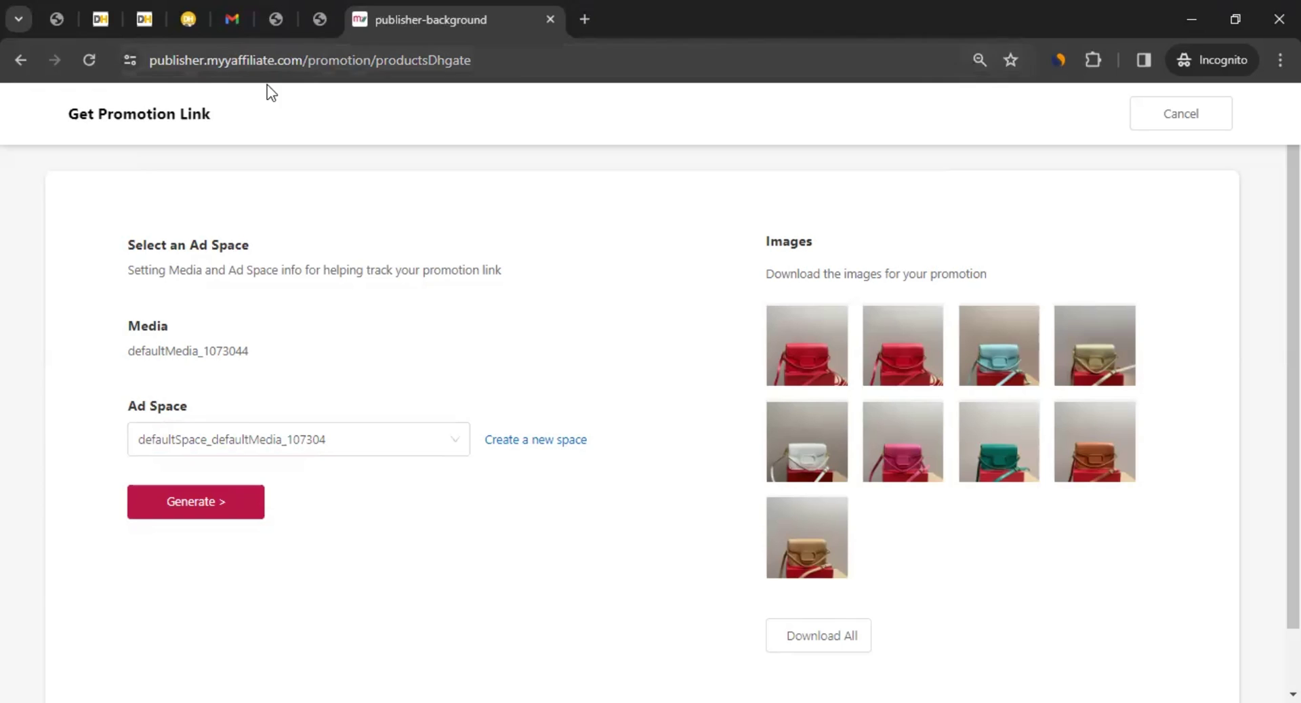
click(538, 444)
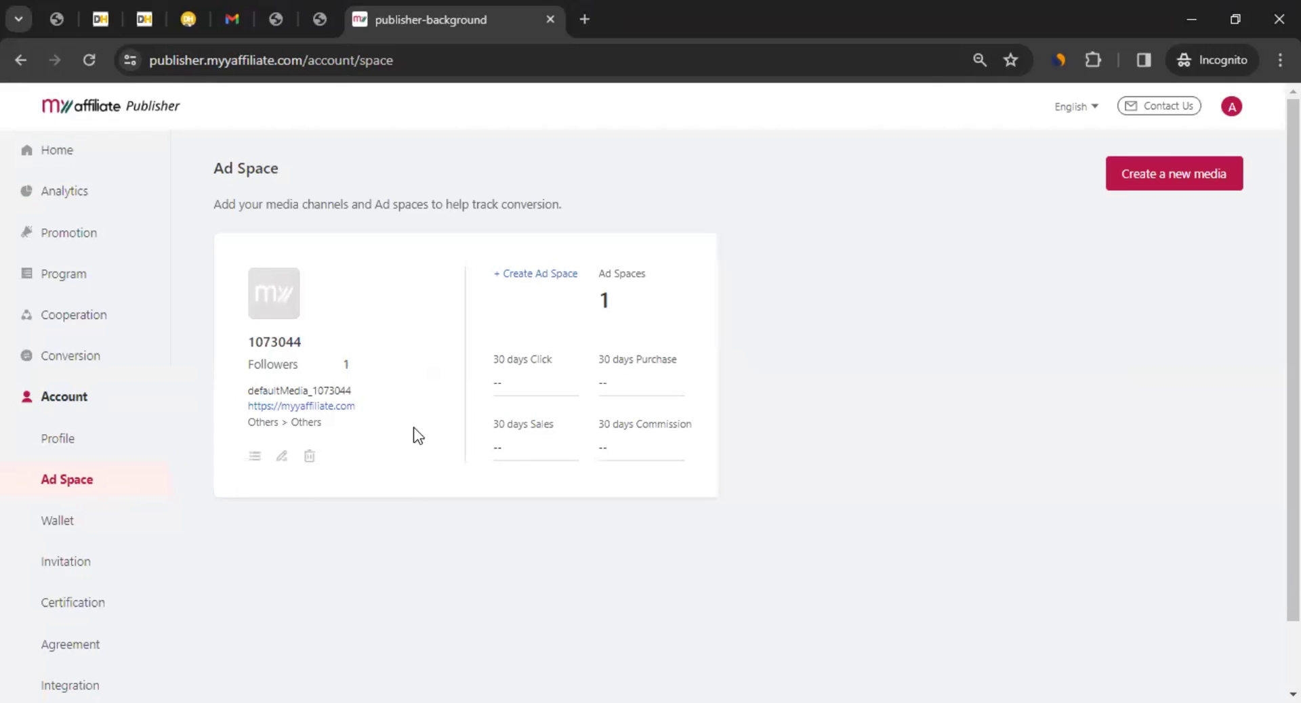
Edit the default media entry, setting its title to A3Marketing and its media type to YouTube
click(282, 457)
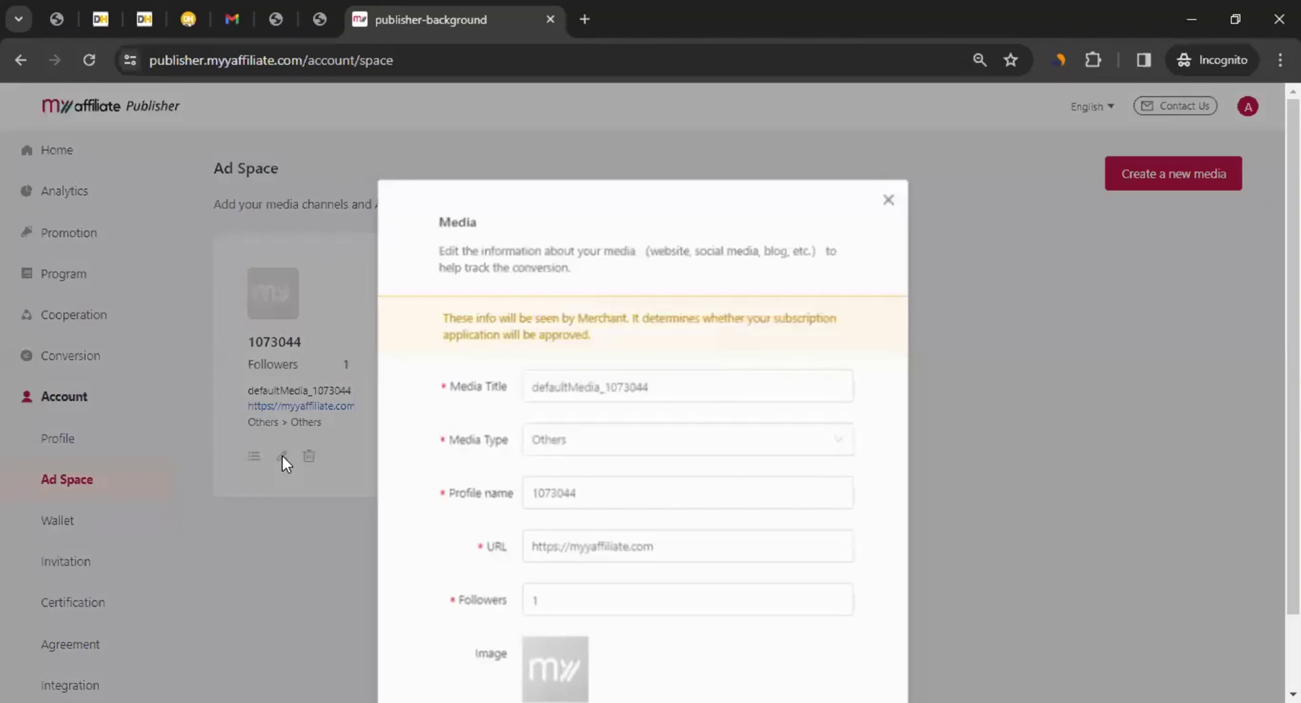
scroll(884, 355, down, 2)
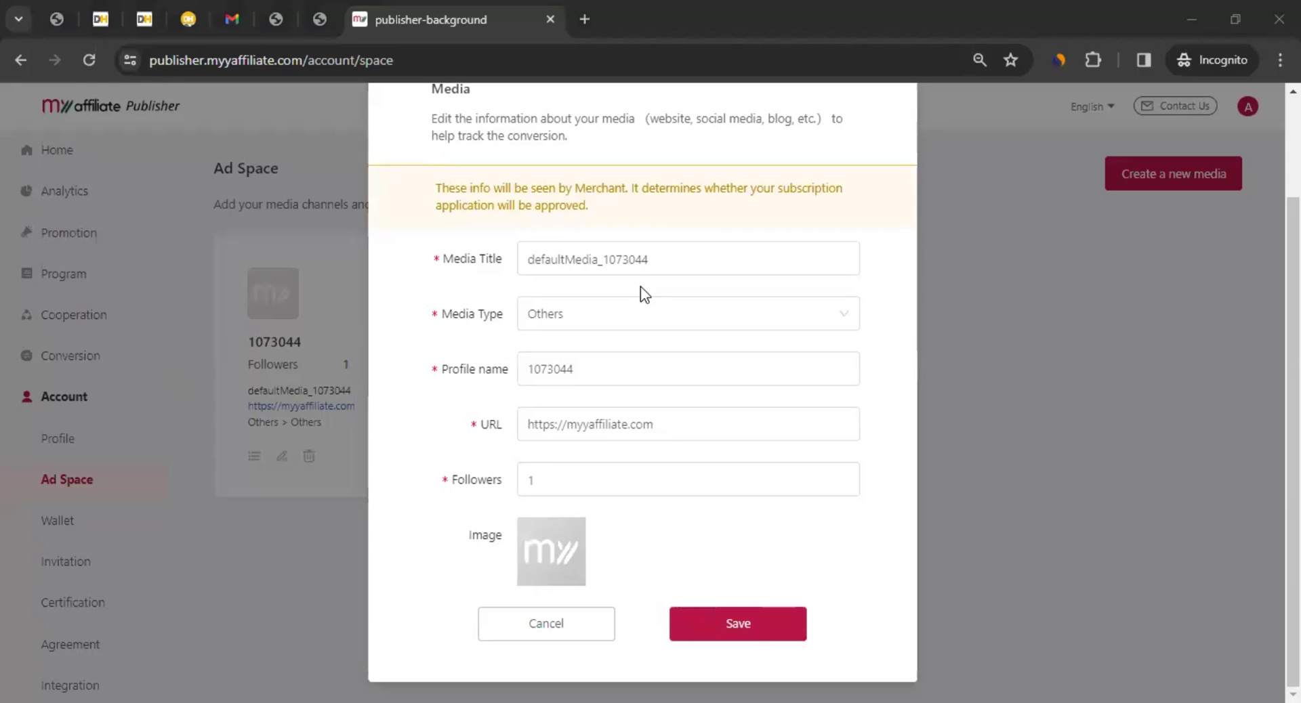
click(572, 261)
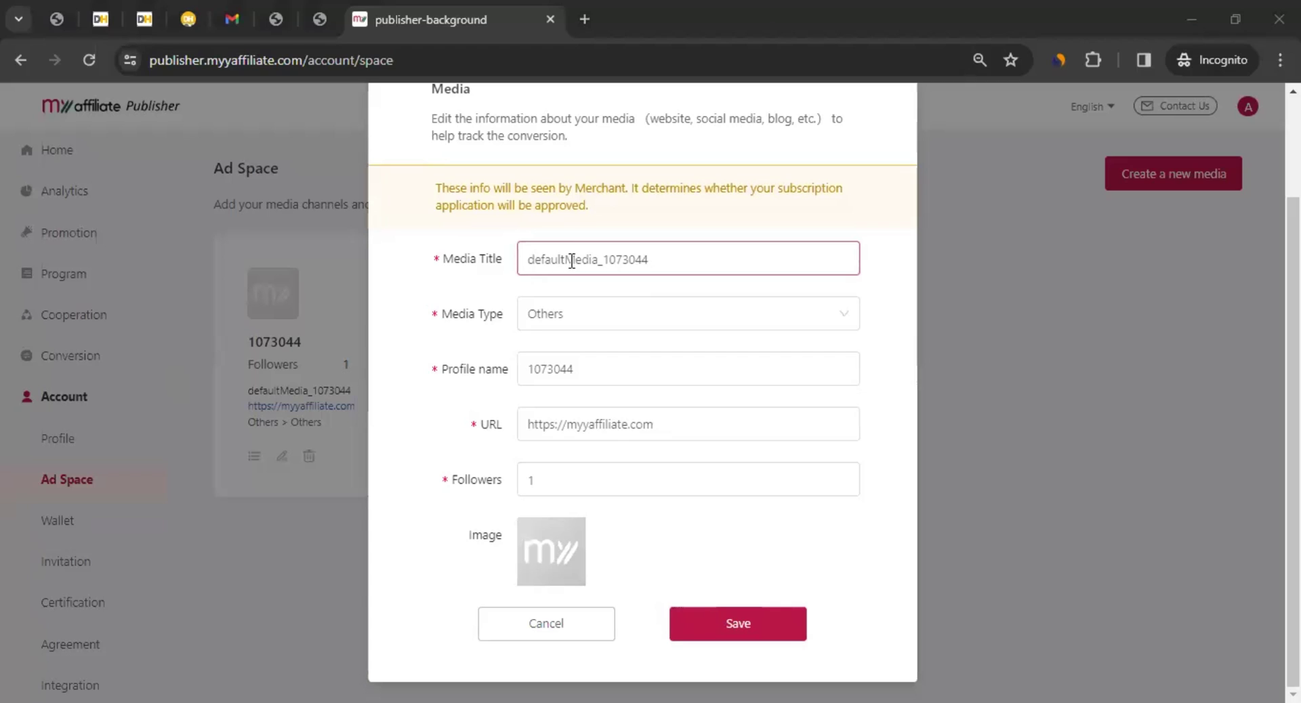
key(ctrl+a)
text(A3Ma)
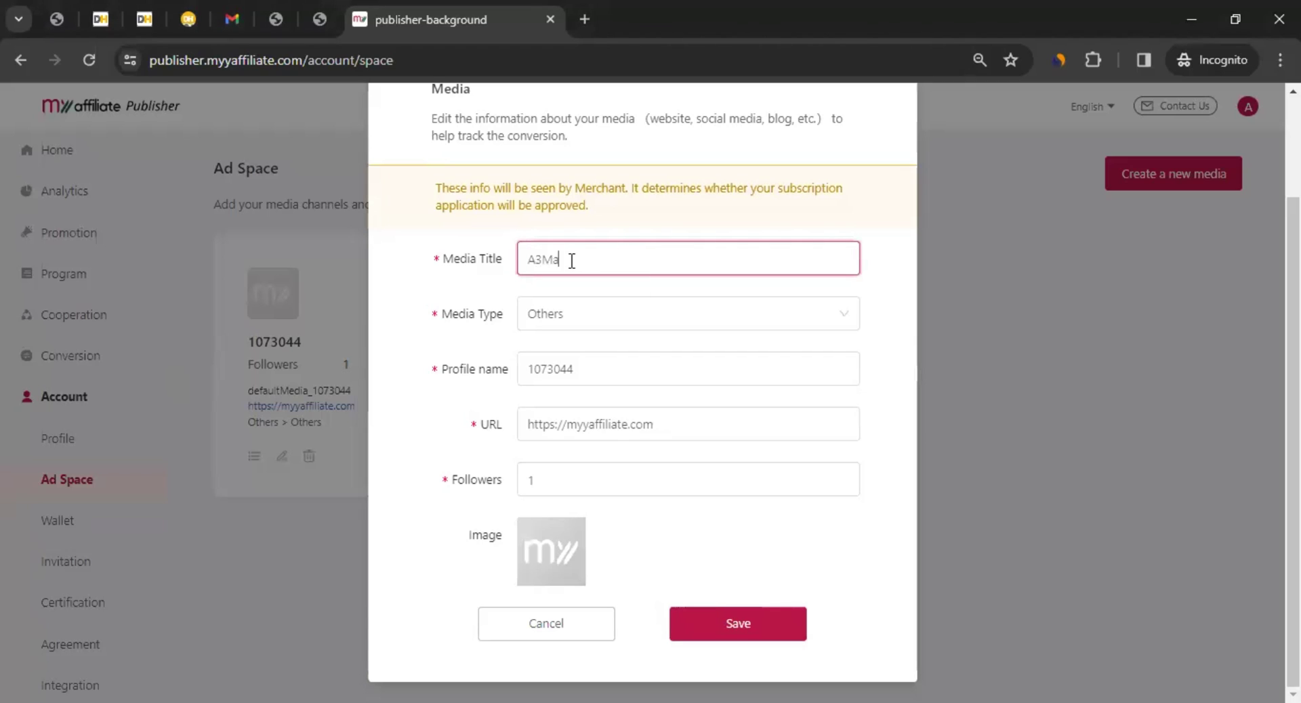
text(rketing)
click(588, 312)
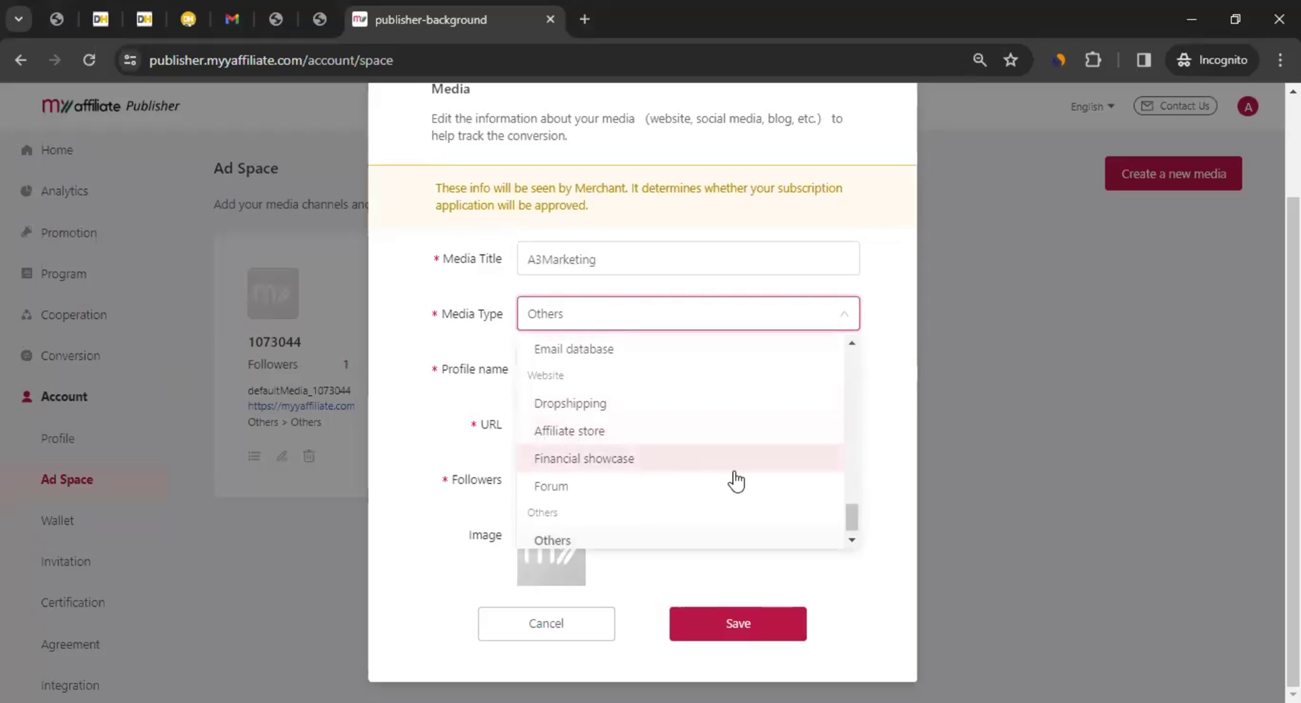
drag(852, 518, 839, 343)
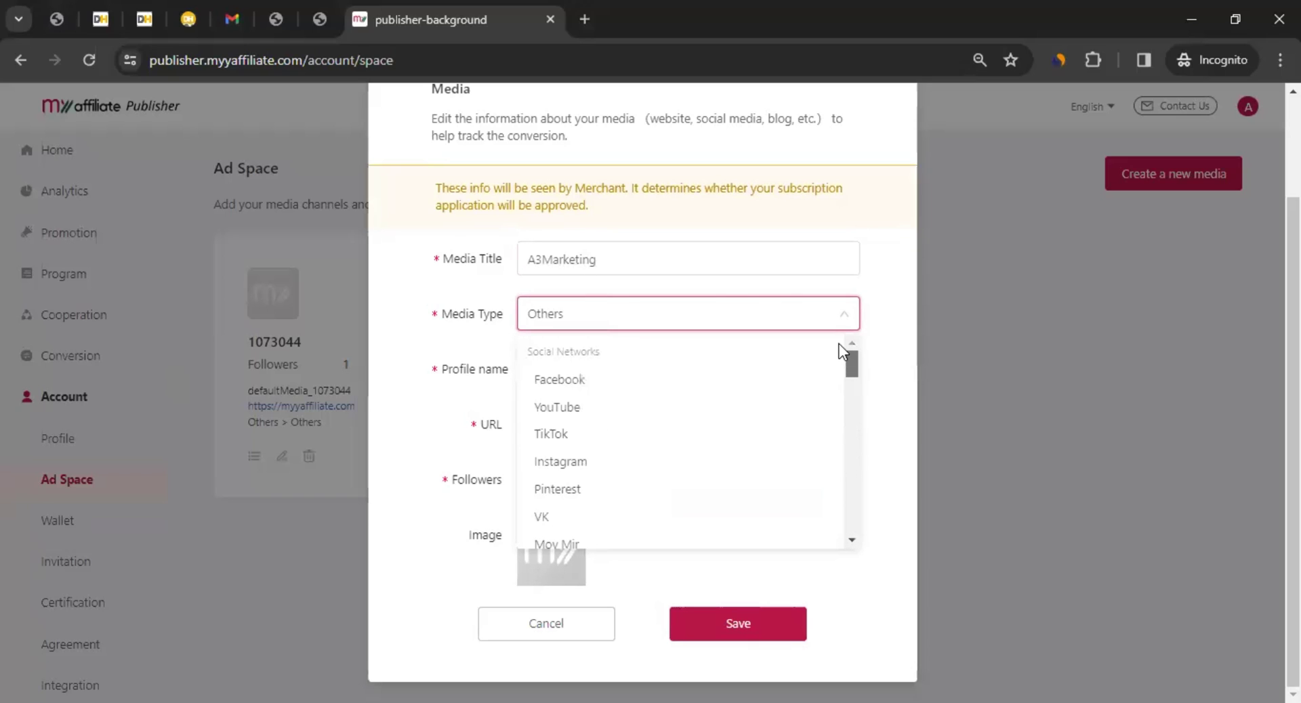
click(576, 407)
drag(610, 369, 420, 359)
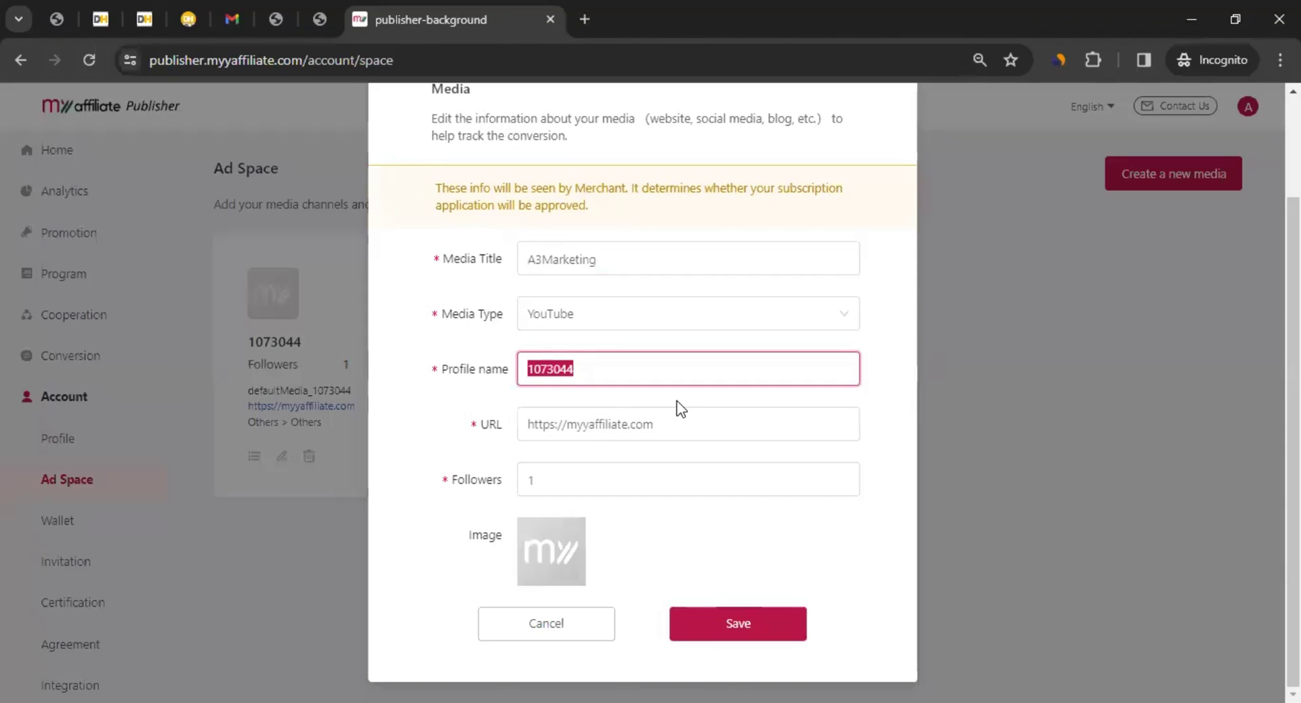
text(A)
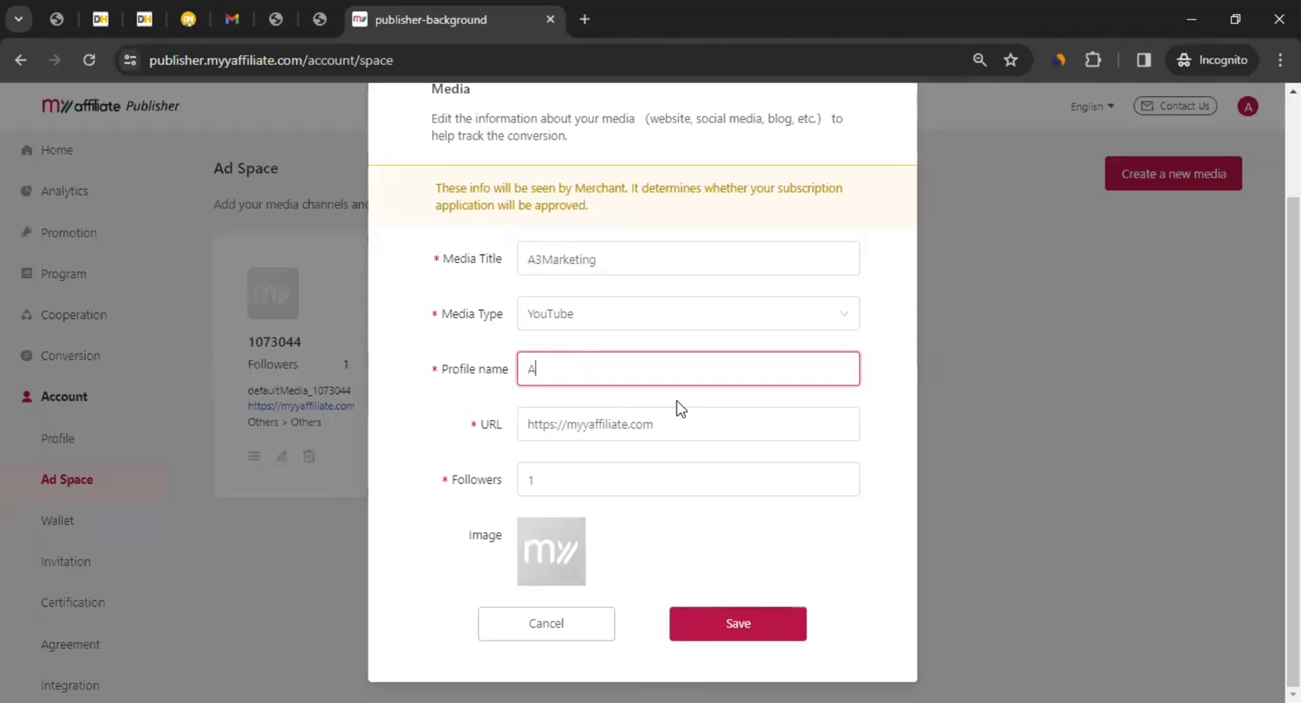
text(3Marketing)
click(681, 424)
drag(681, 424, 466, 428)
text(https://www.youtube.com/@test123287)
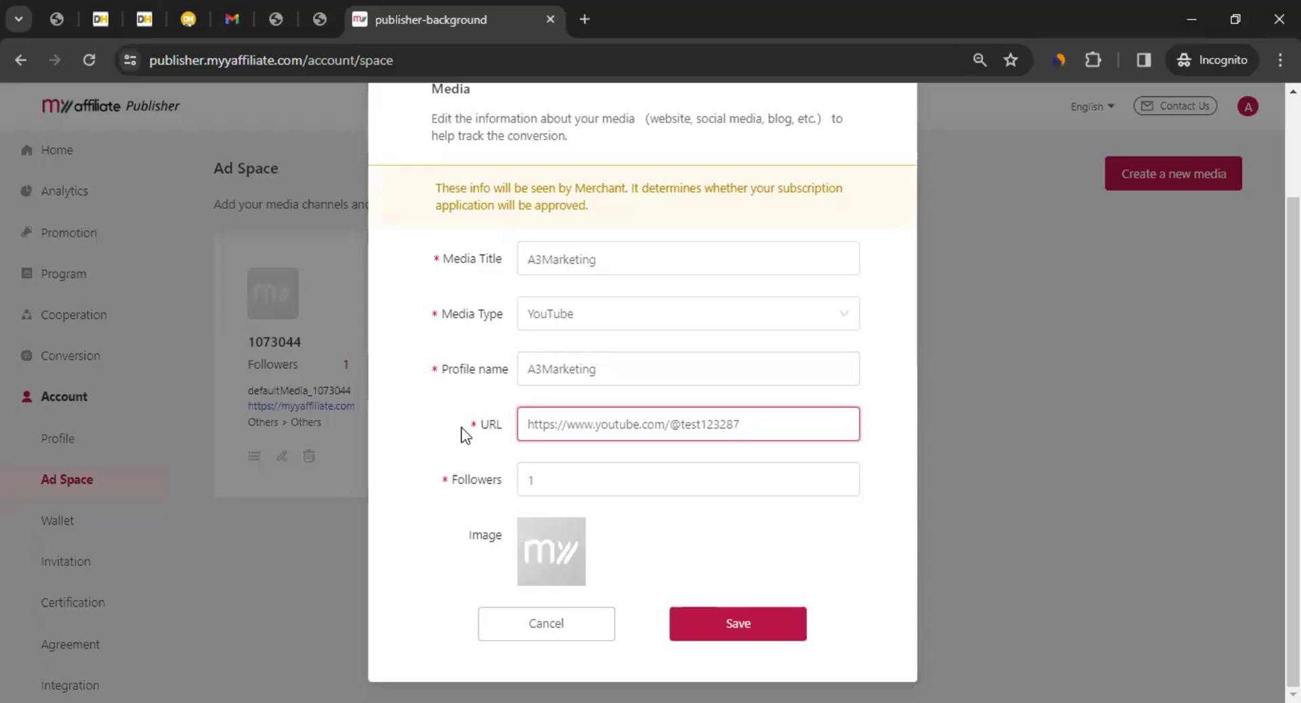
Set the followers to 5000 and save the media, then view the blank form for a new media and close it
drag(624, 493, 448, 485)
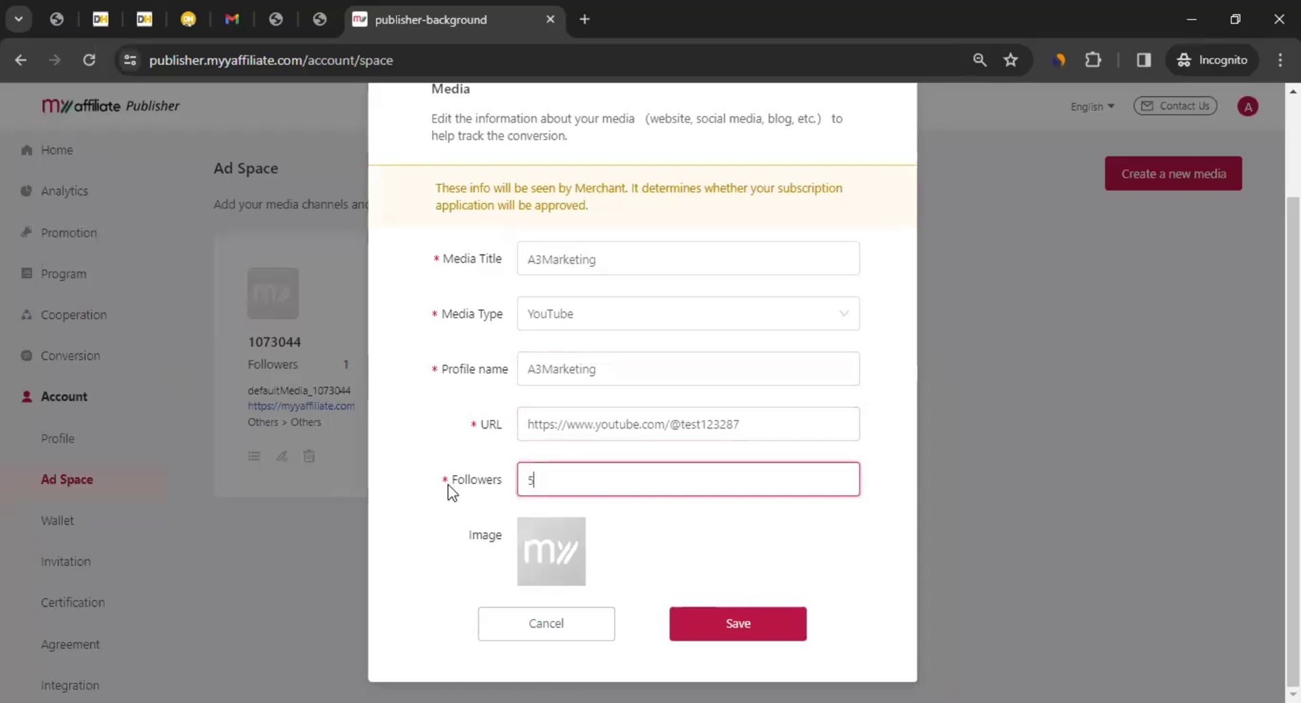
text(5000)
click(762, 633)
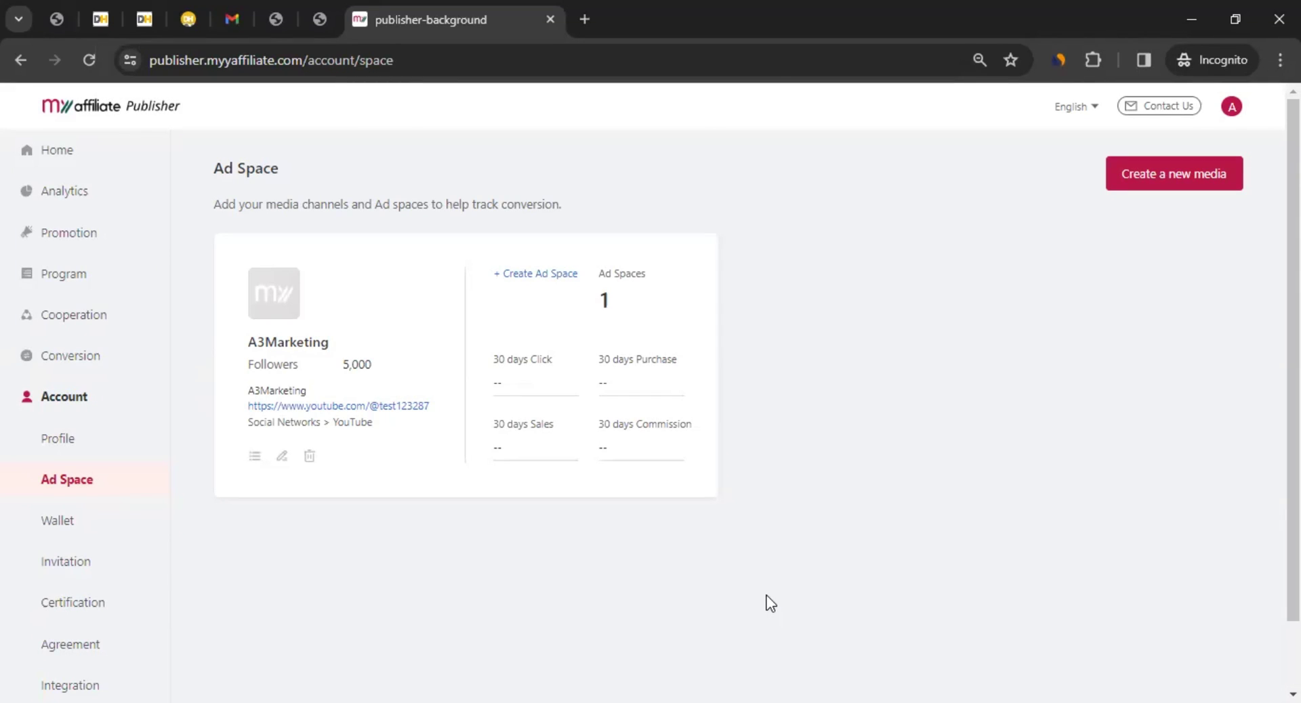
click(1165, 184)
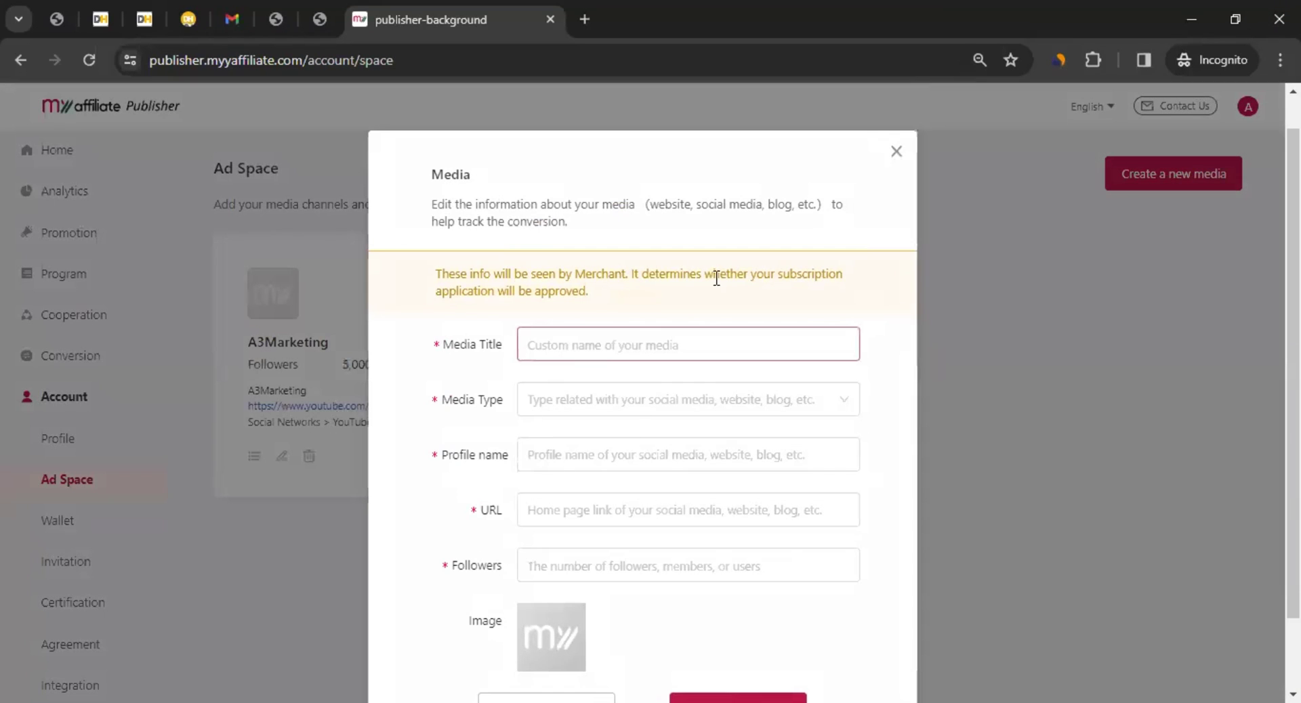
click(895, 152)
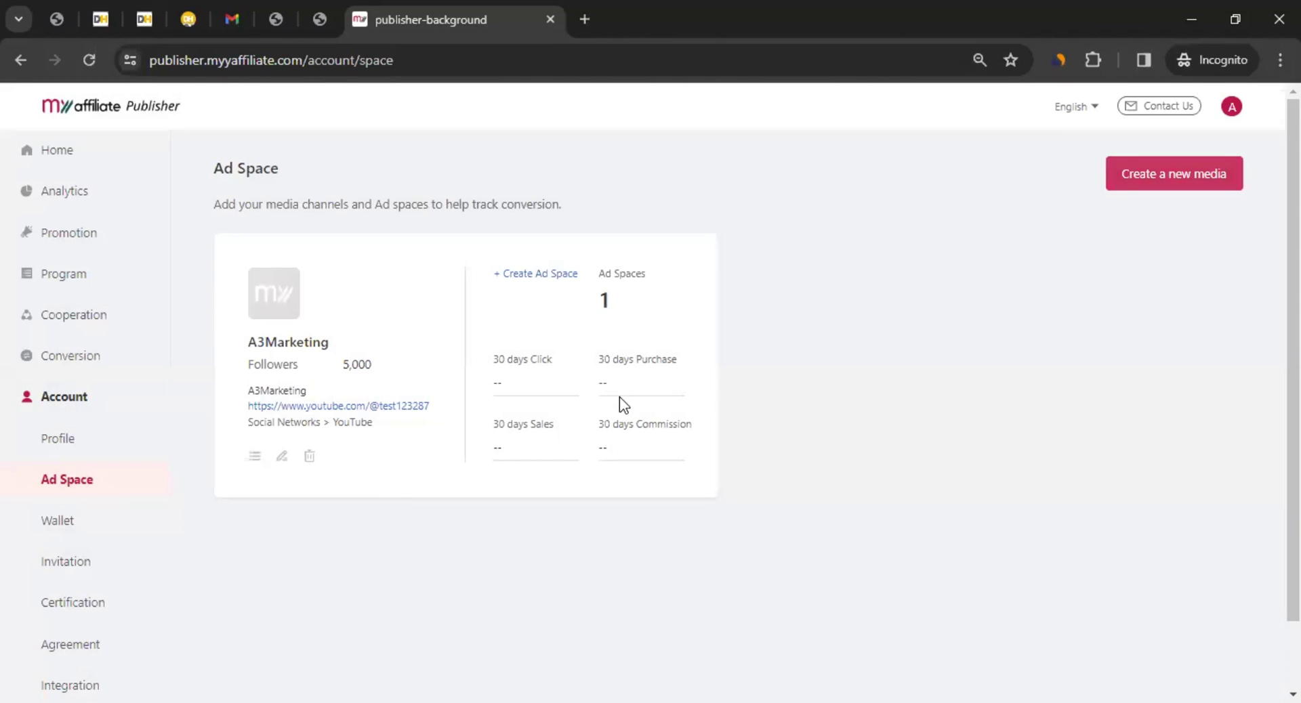
Return to the DHgate products for promotion and request a link for the women's crossbody bag
click(69, 242)
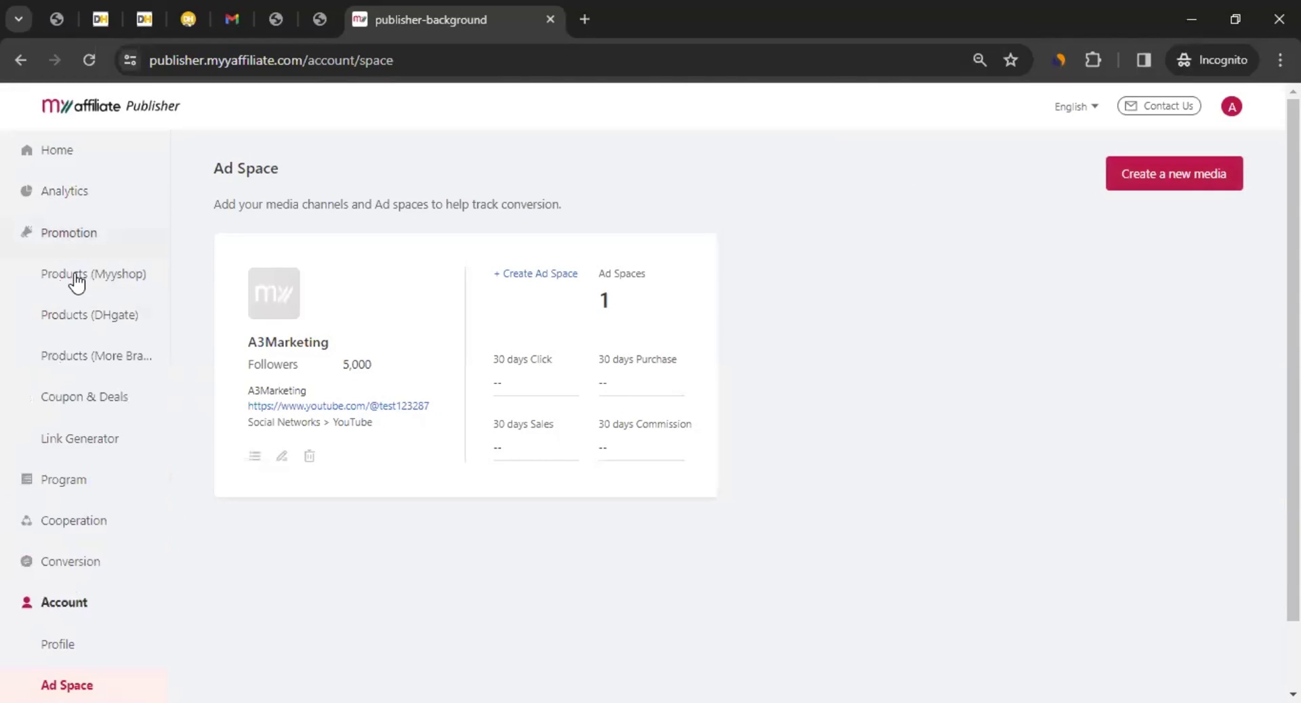
click(88, 320)
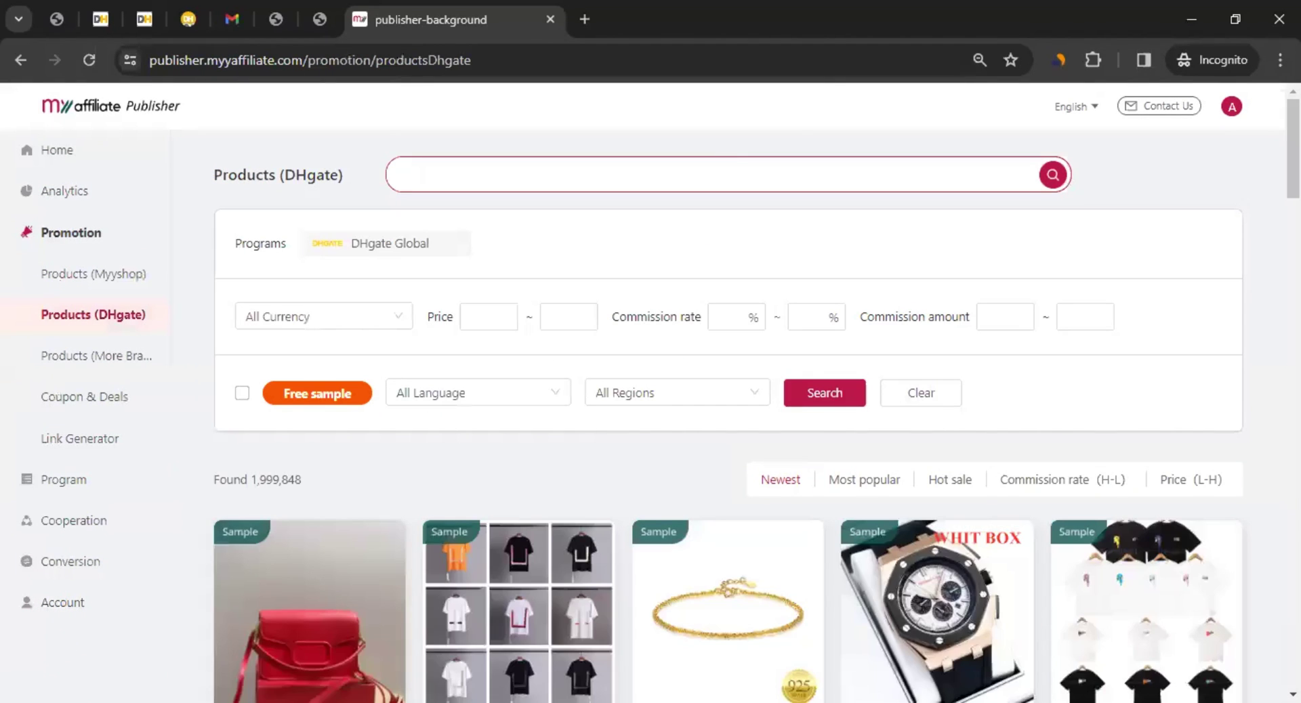
scroll(633, 504, down, 6)
scroll(390, 427, up, 1)
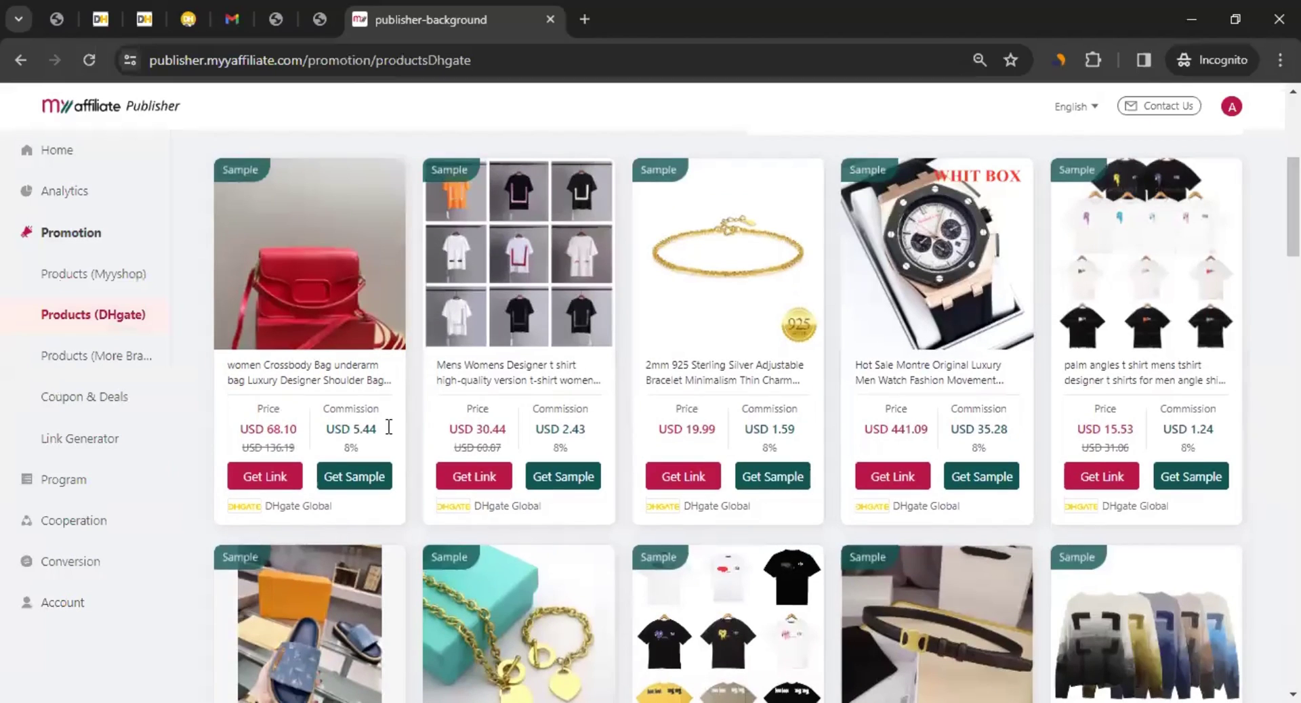
click(264, 489)
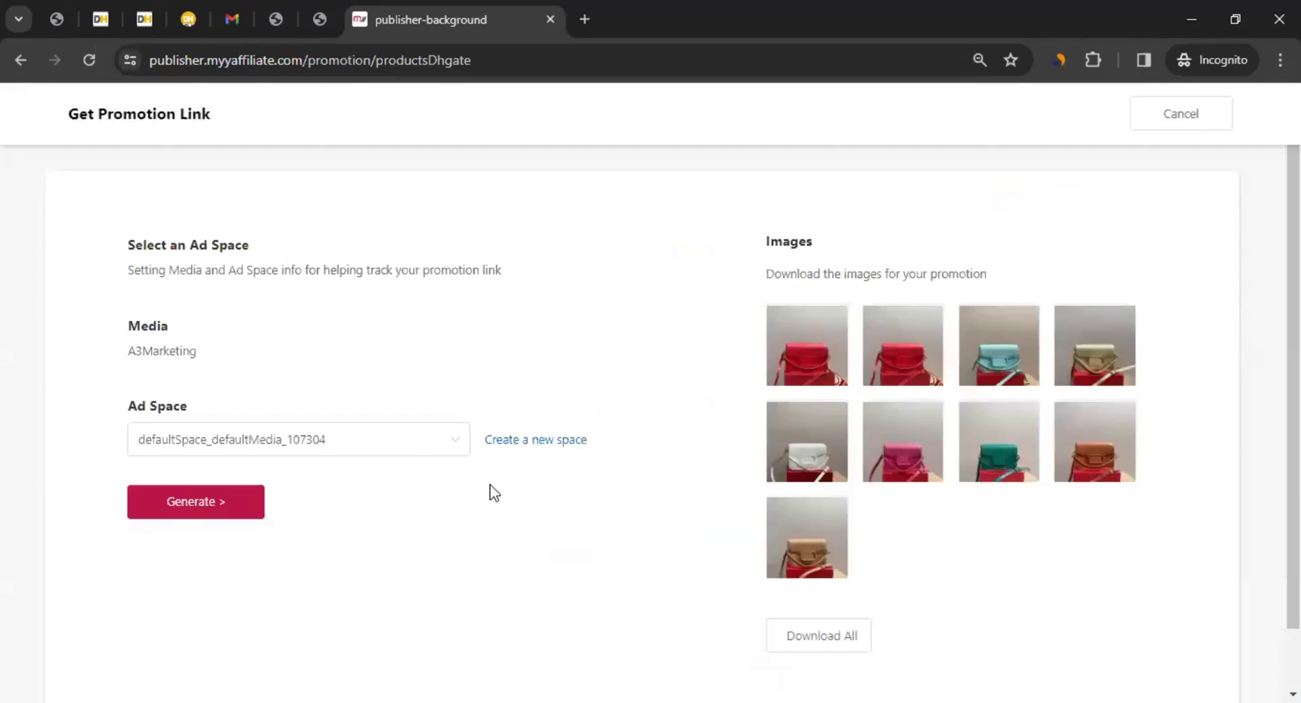
Check the available ad spaces and generate the bag's promotion link with the default A3Marketing ad space
click(439, 444)
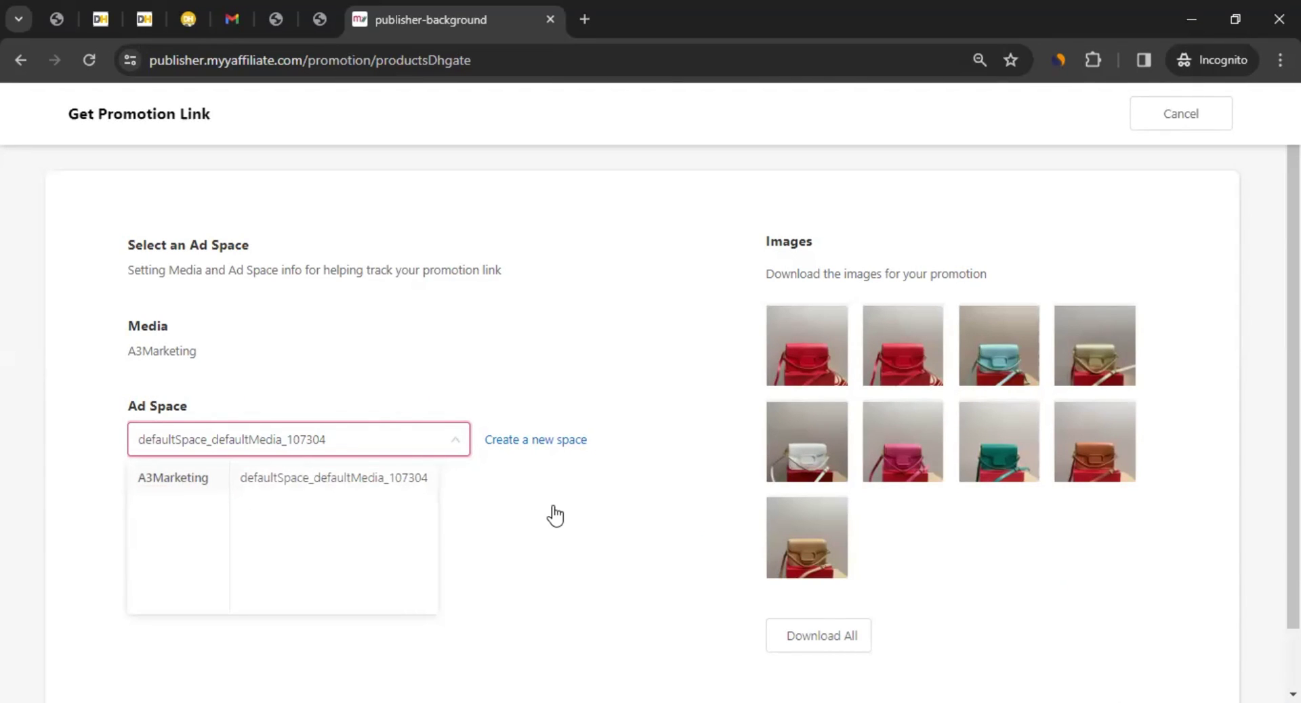
click(549, 481)
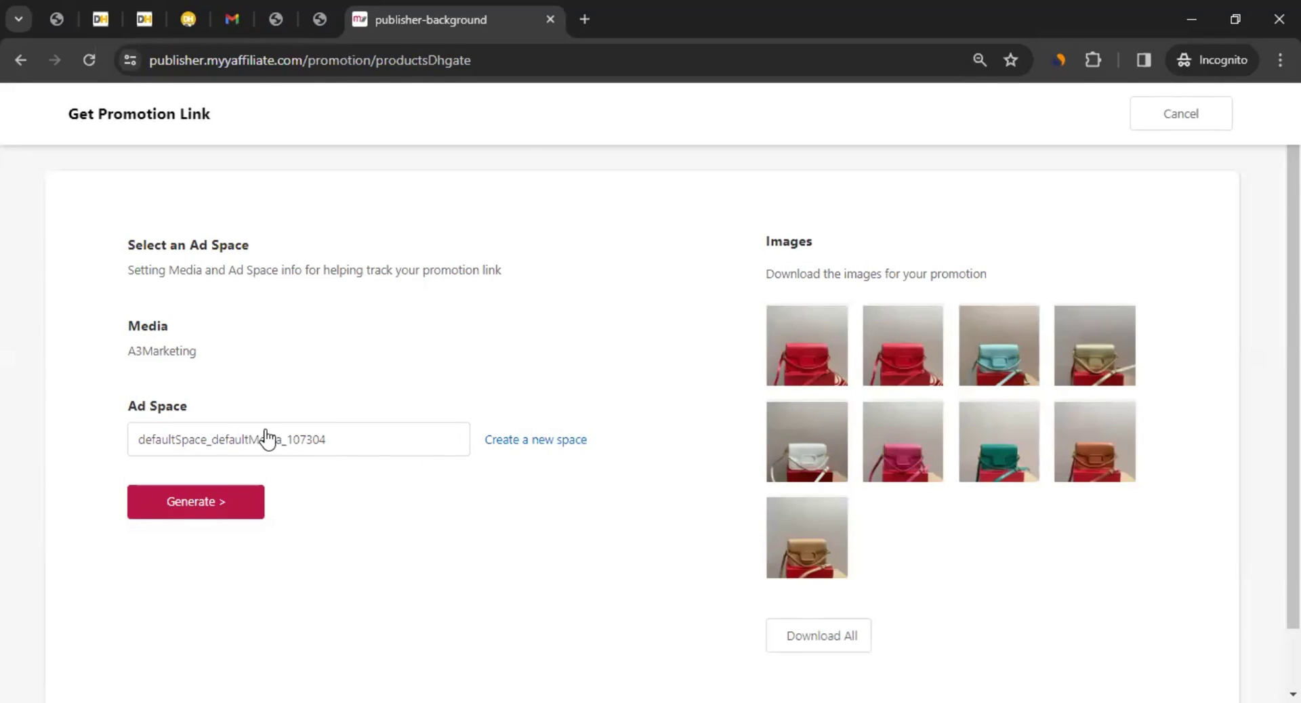
click(226, 511)
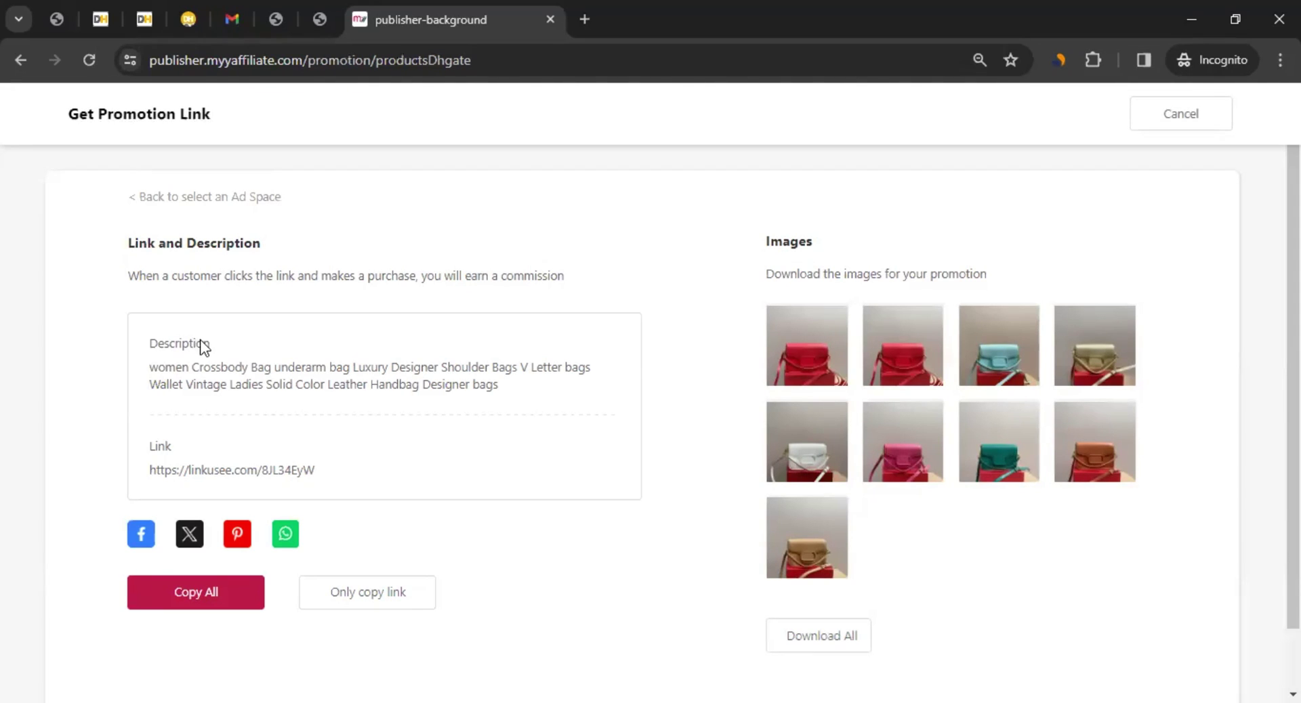
Review the generated promotion link, description and images for the women's crossbody bag, then return to the DHgate products
drag(314, 470, 145, 468)
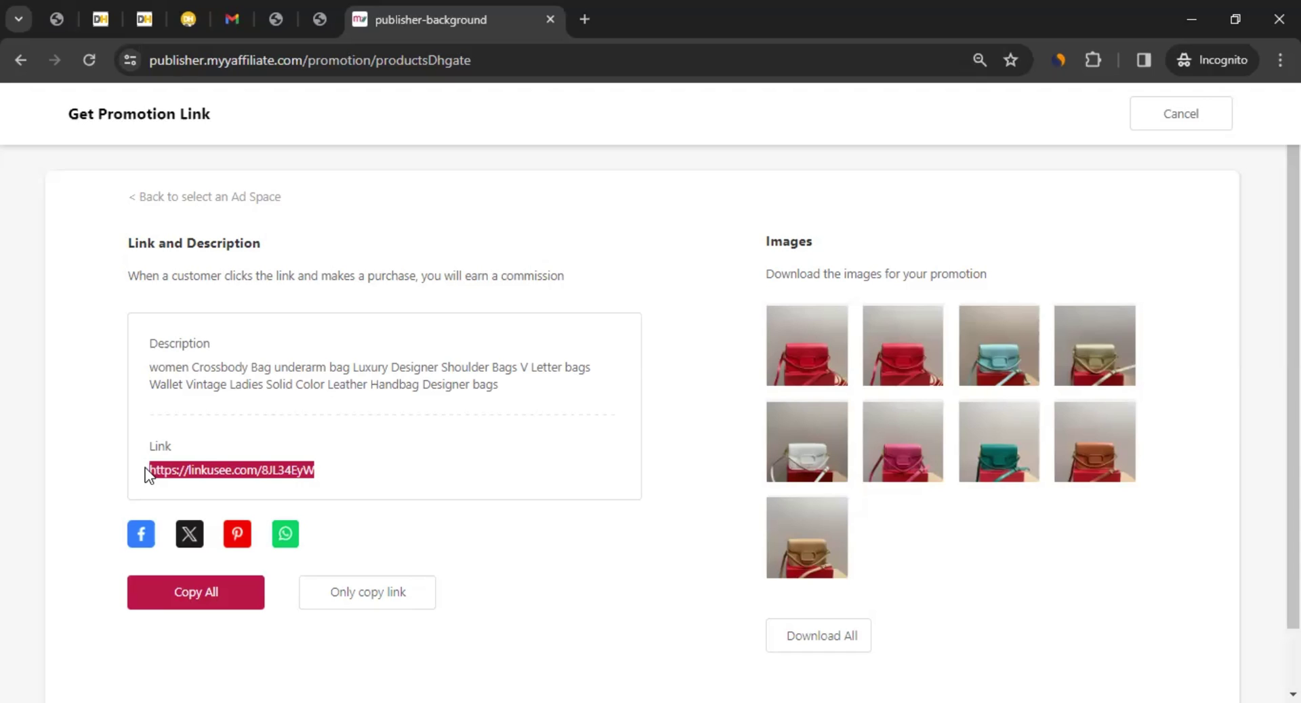
scroll(389, 529, down, 1)
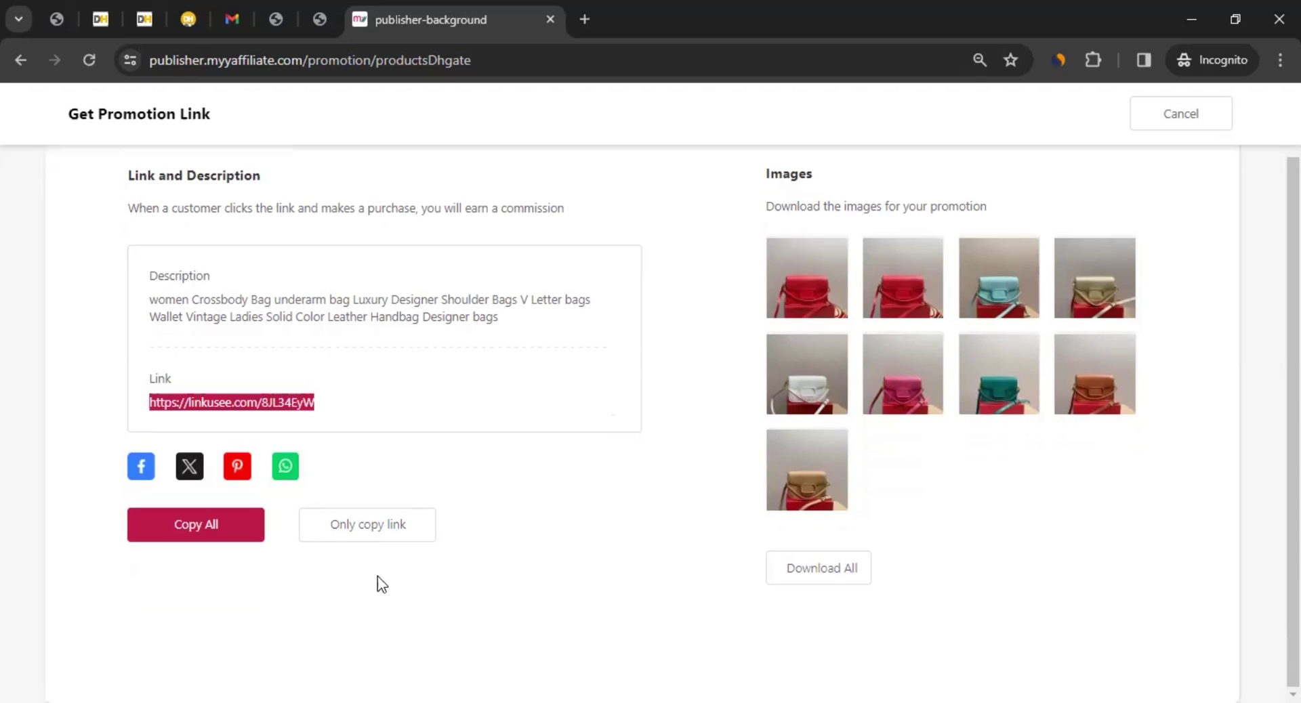
drag(151, 298, 434, 316)
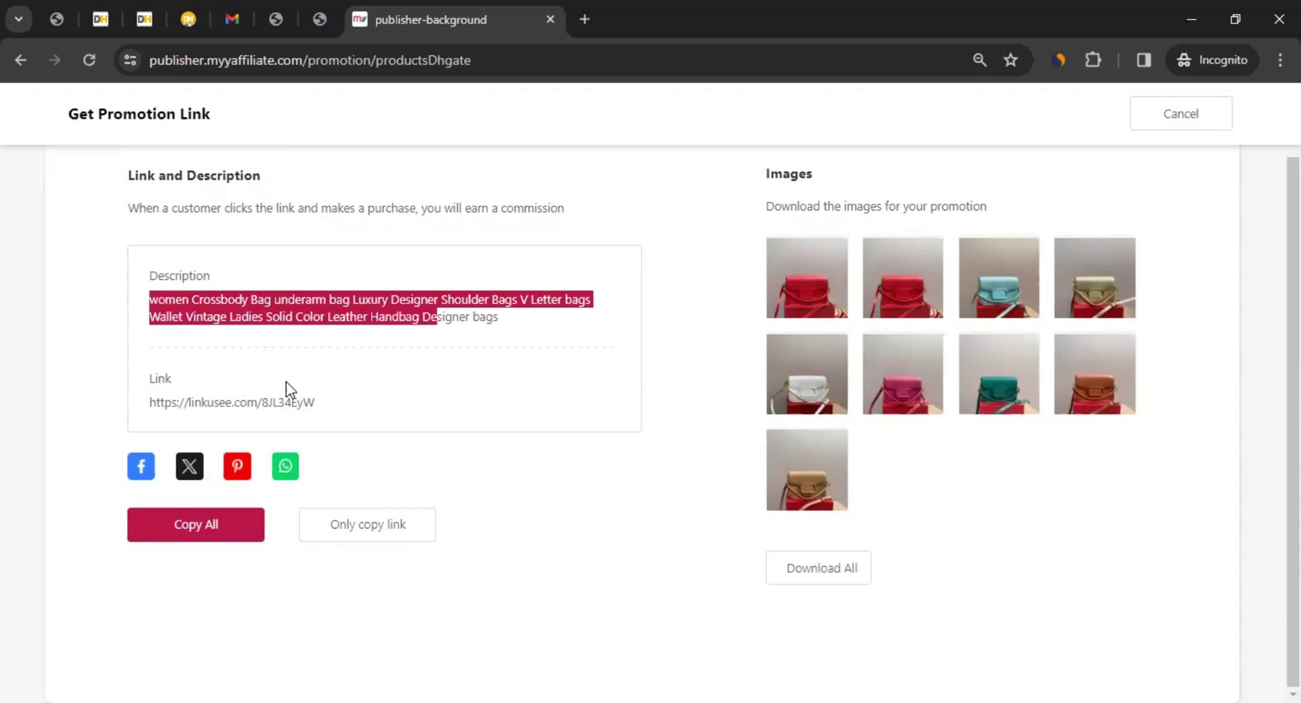
click(241, 401)
drag(314, 402, 145, 403)
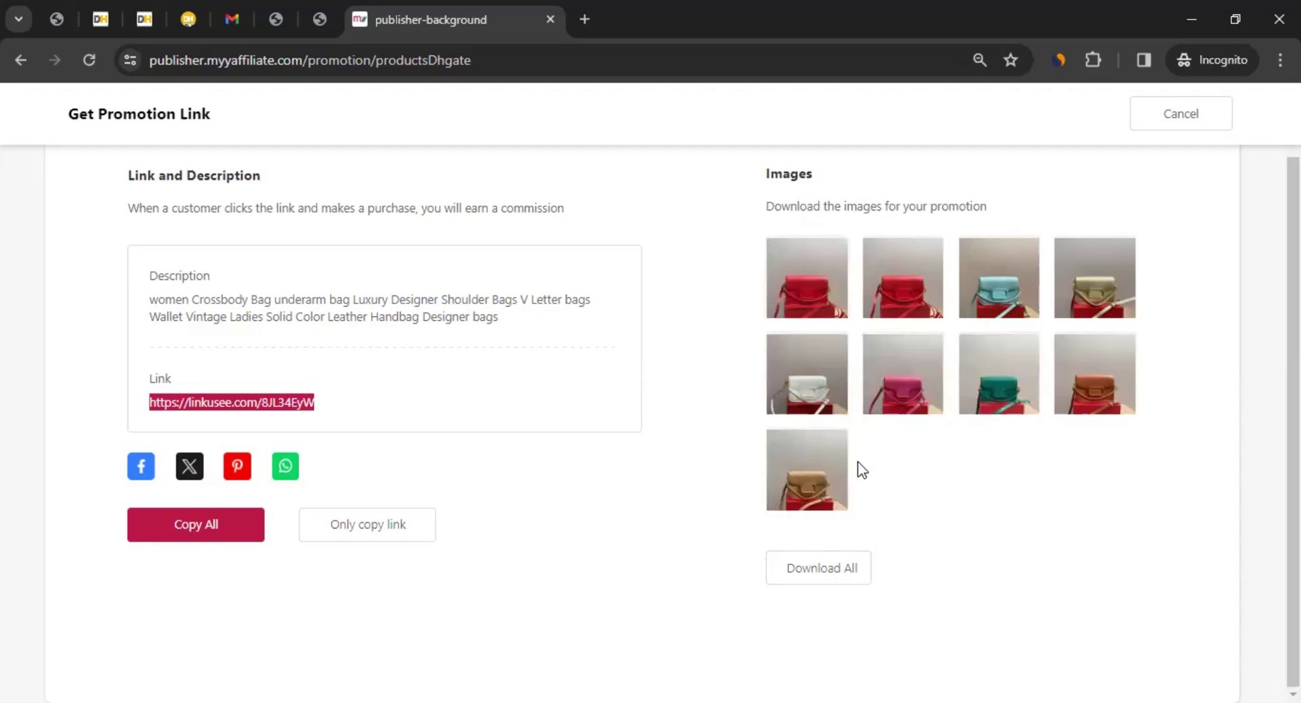
scroll(640, 528, up, 1)
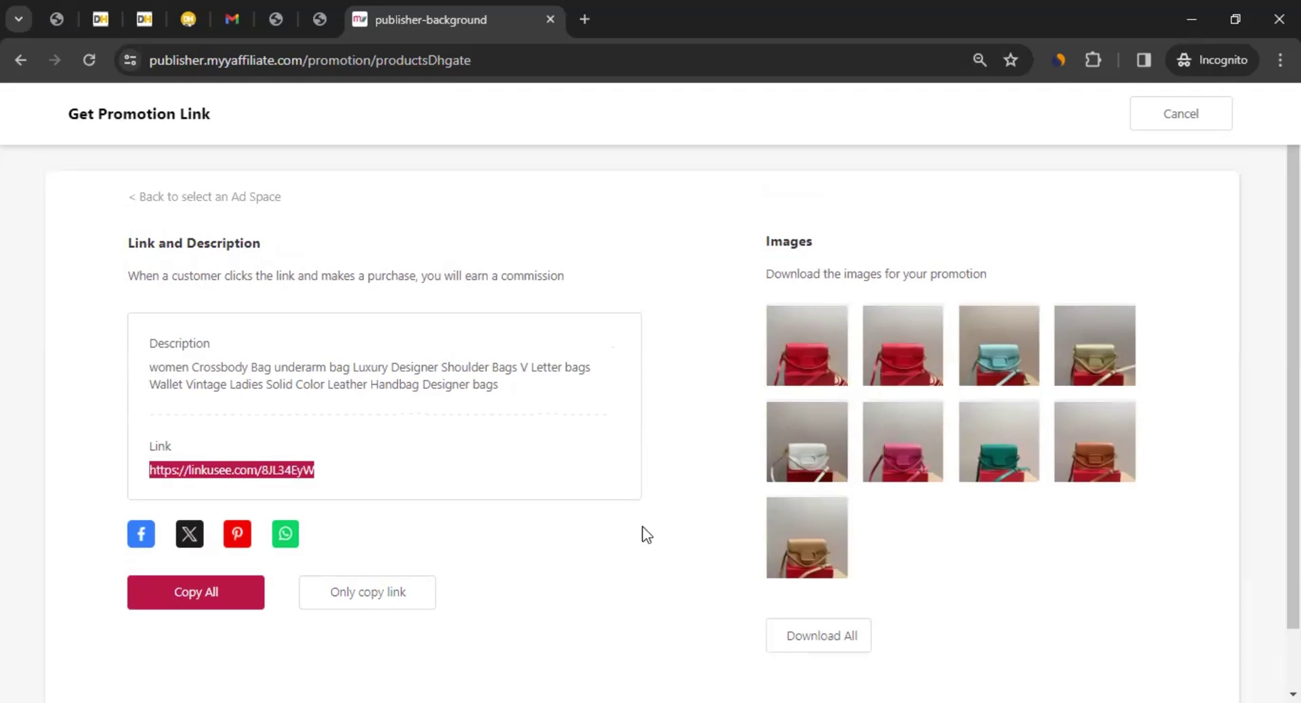
click(1195, 125)
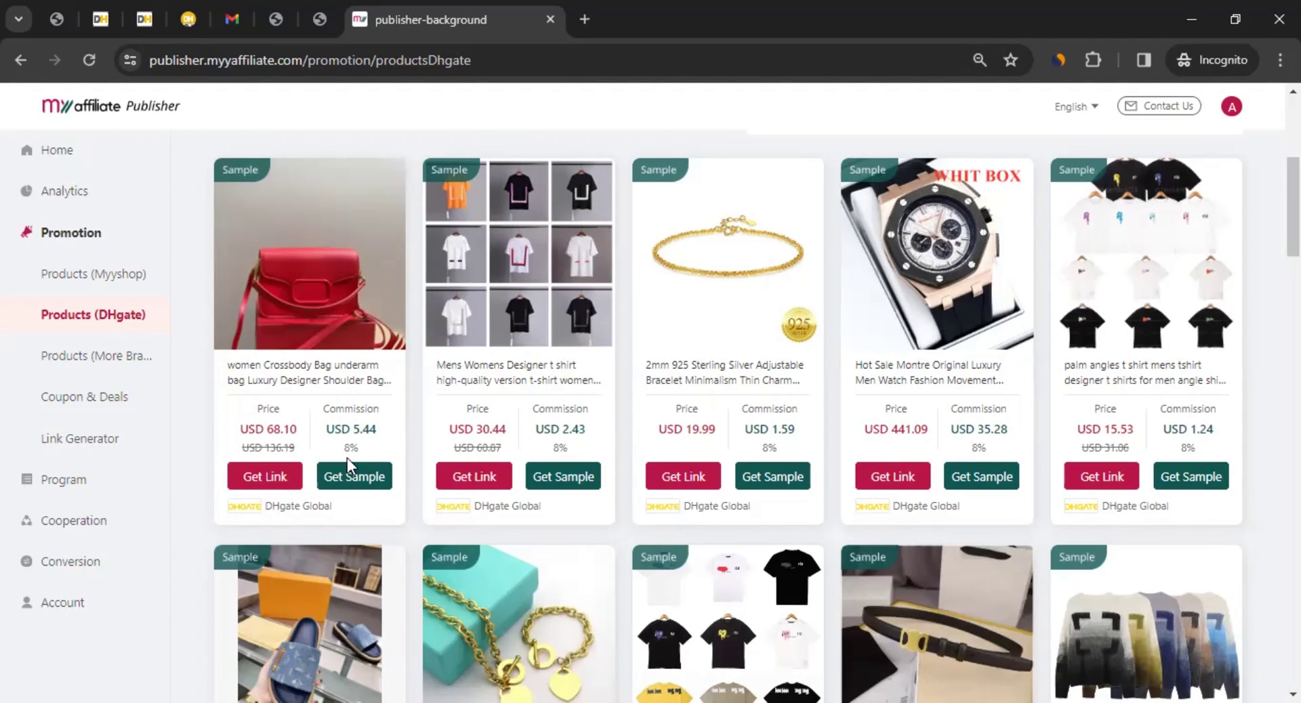
Copy the URL of the Bluetooth 5.0 car FM transmitter's DHgate product page and return to the publisher site
click(187, 17)
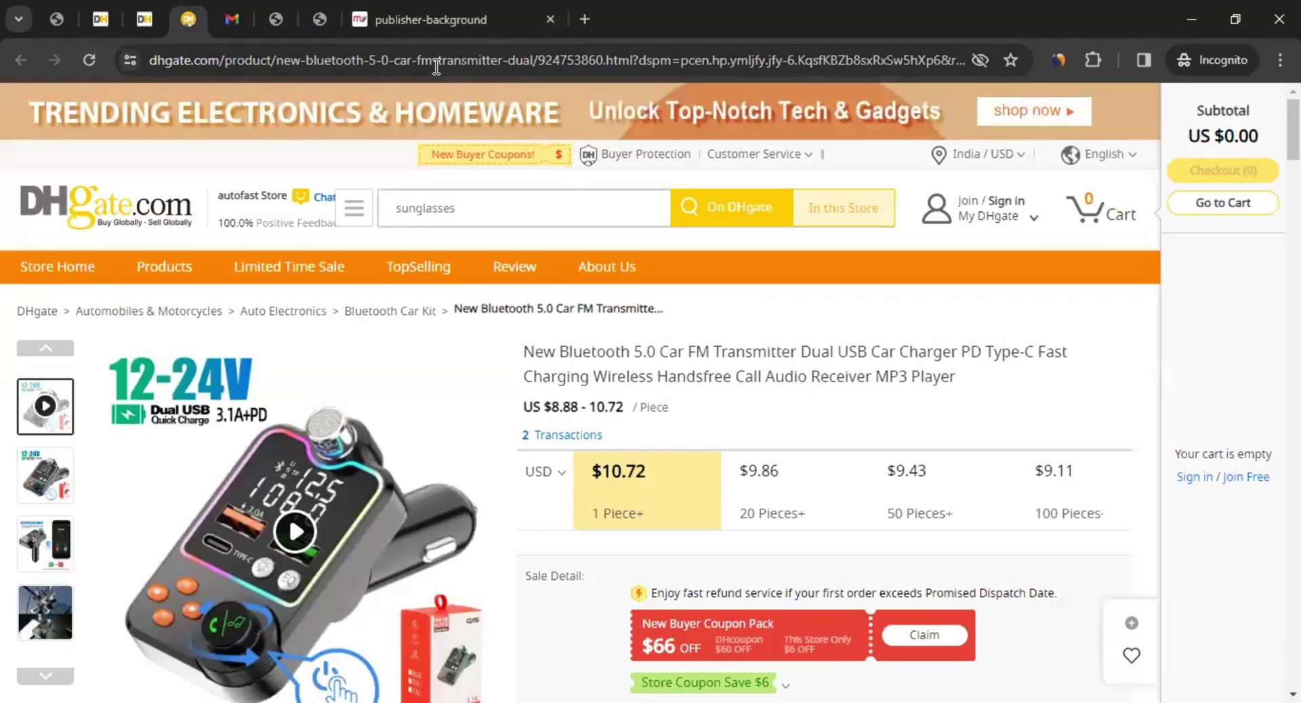
click(423, 73)
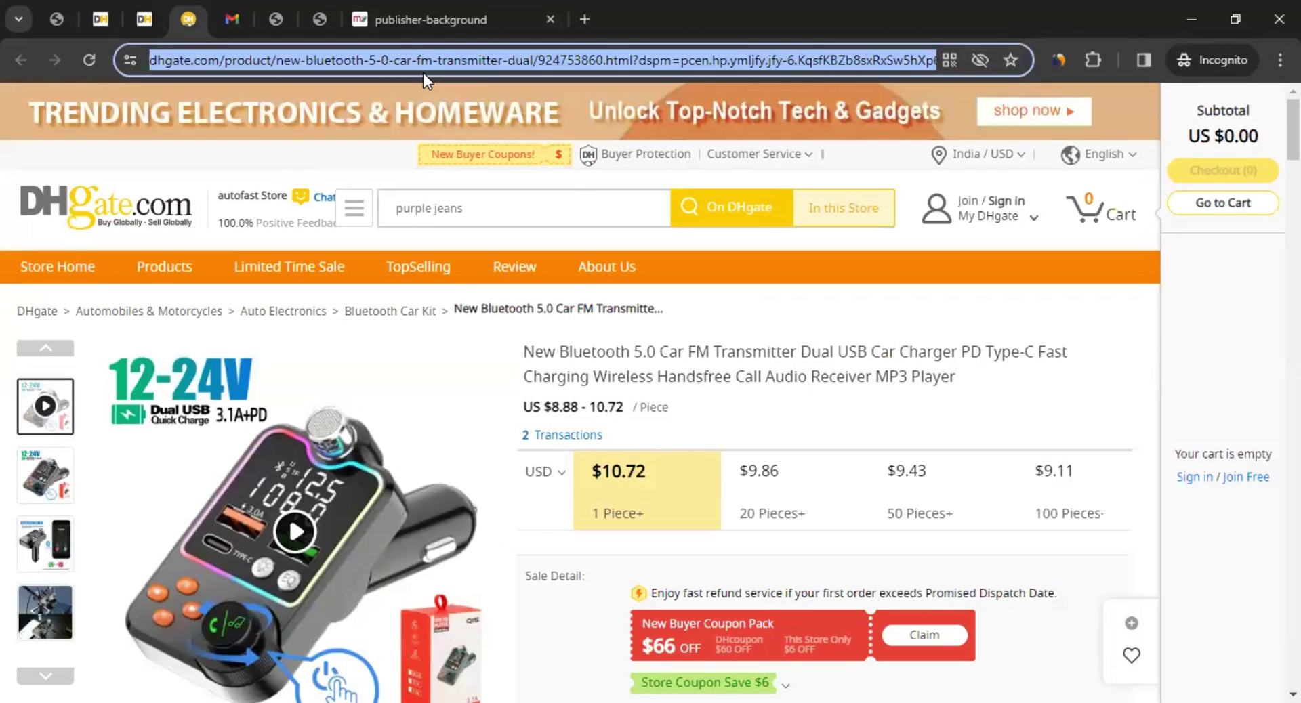
click(445, 11)
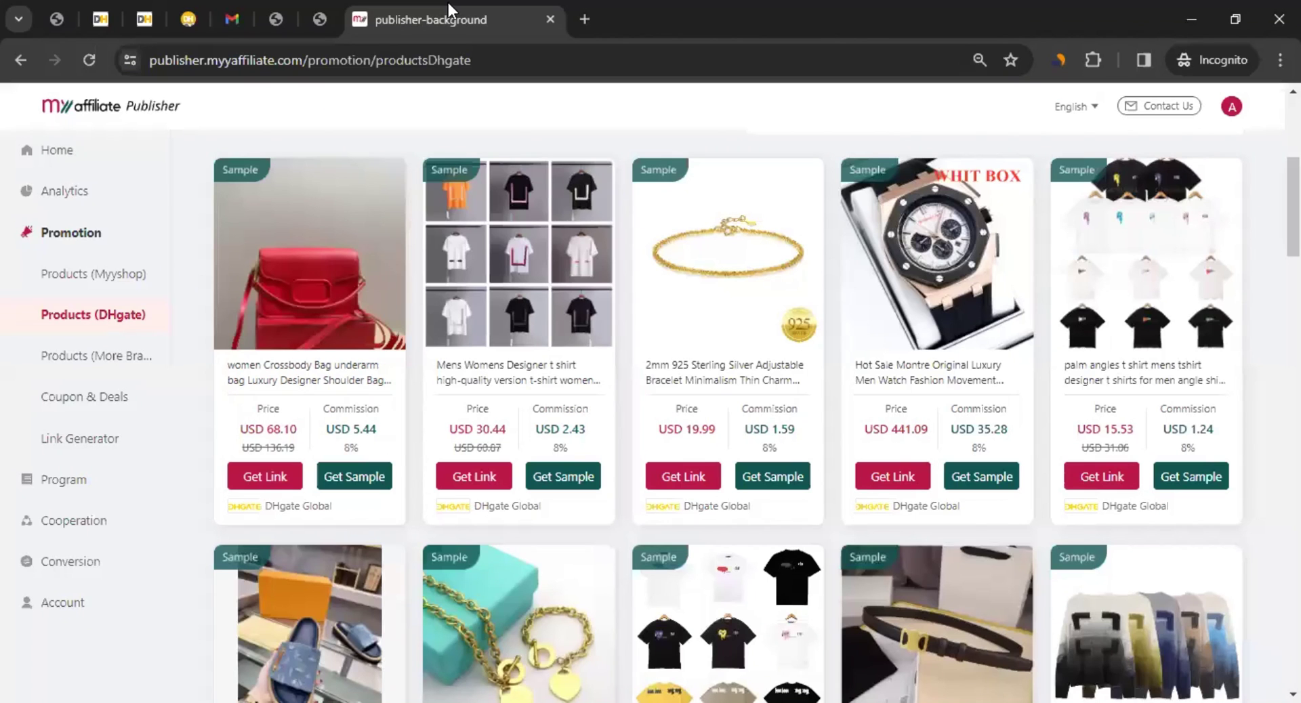
Choose DHgate Global as the subscribed program in the Link Generator and paste the copied product URL
click(85, 446)
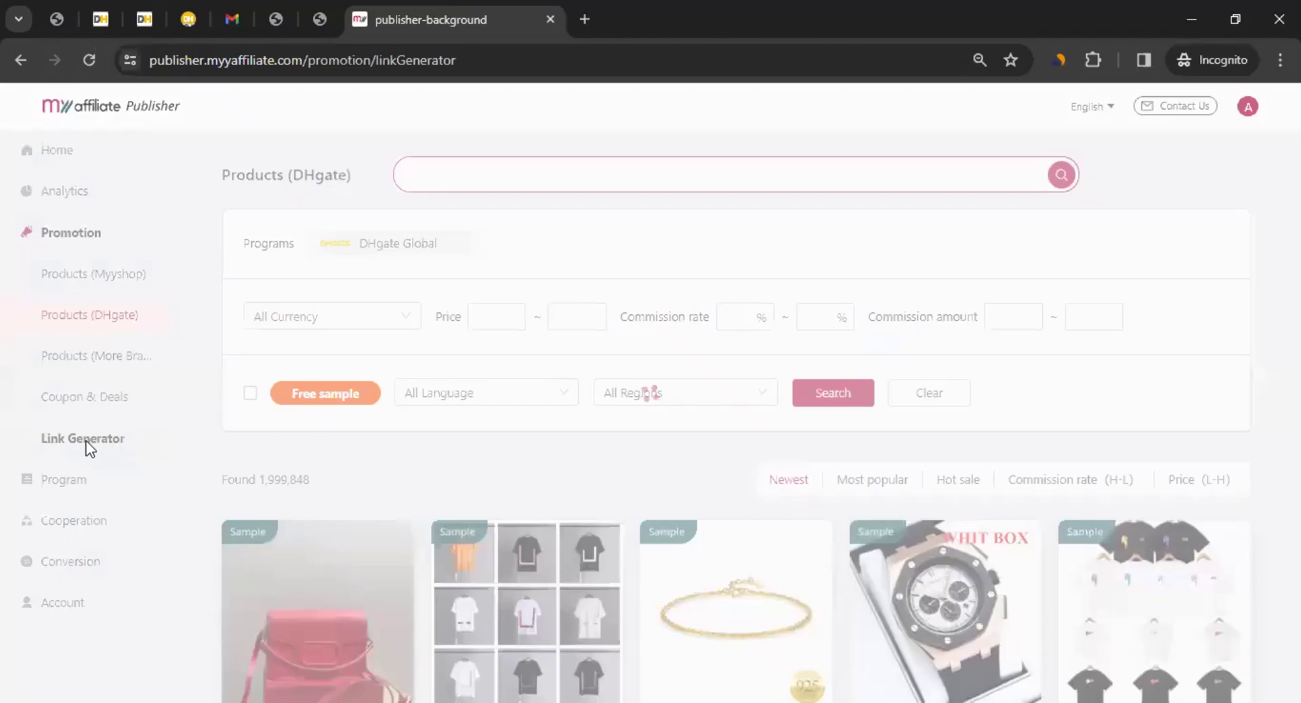
click(584, 339)
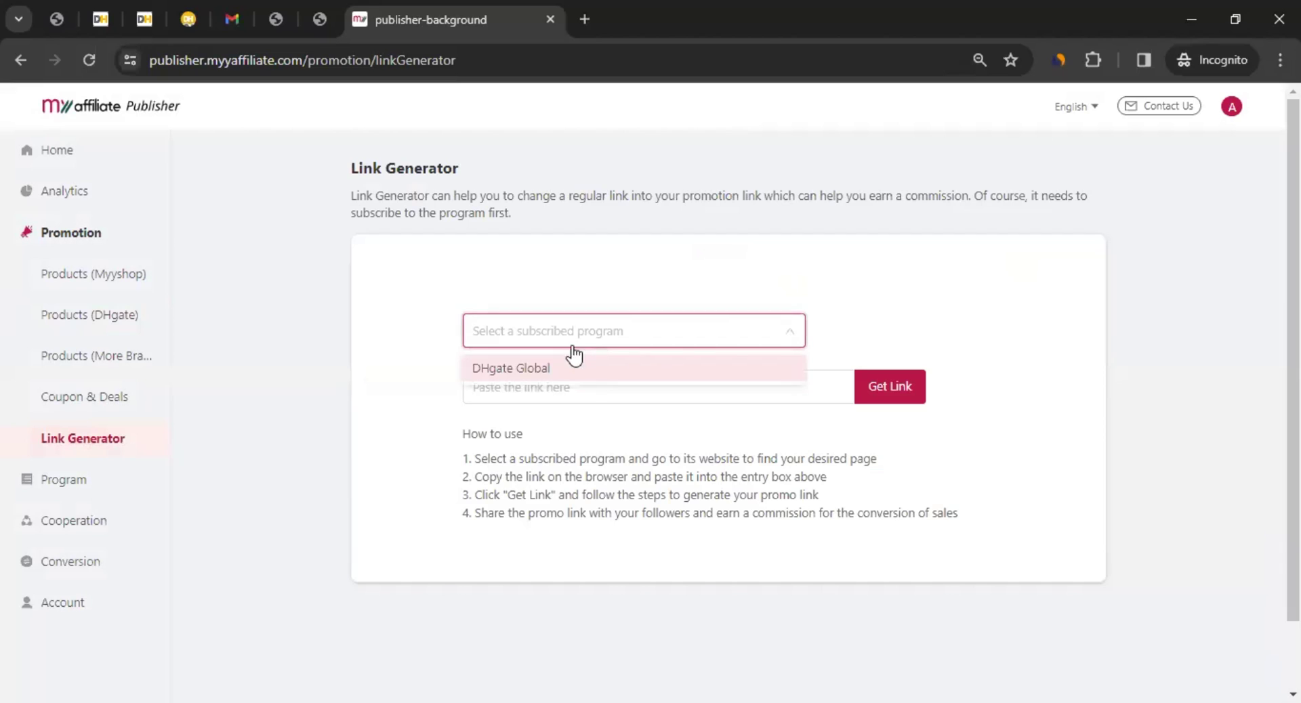
click(539, 370)
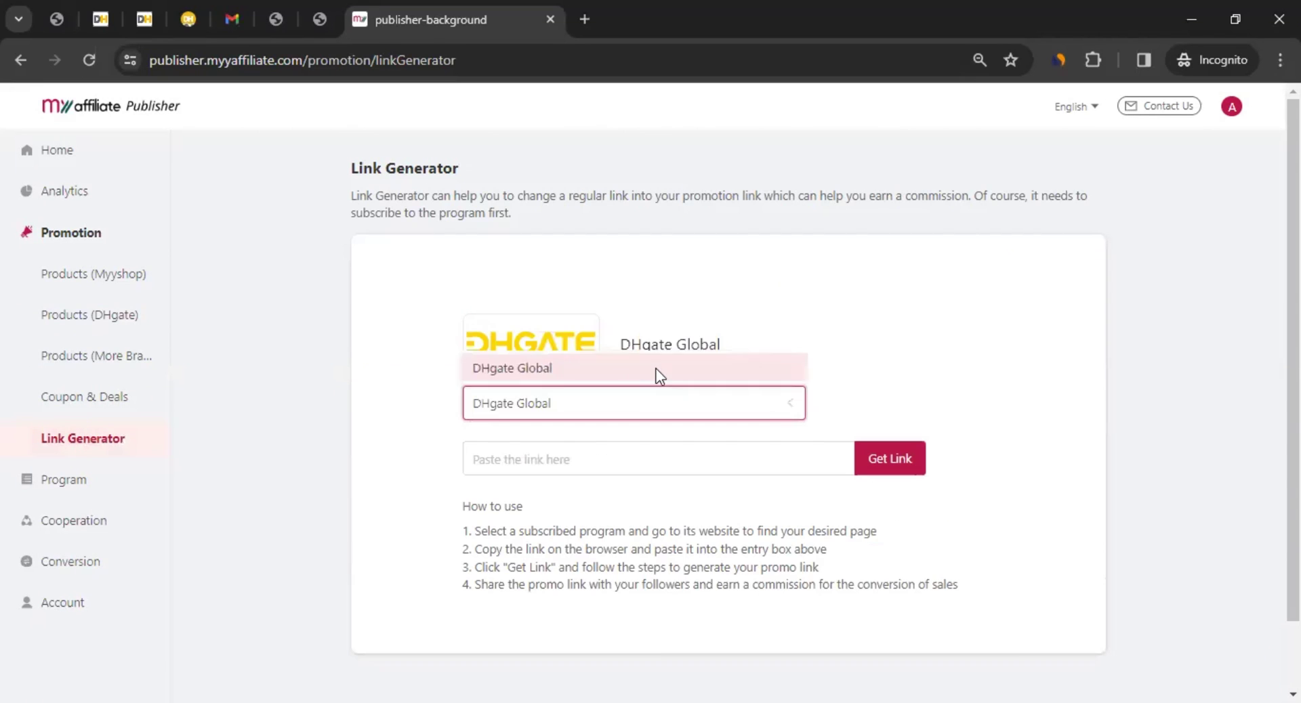
click(530, 410)
click(529, 459)
key(ctrl+v)
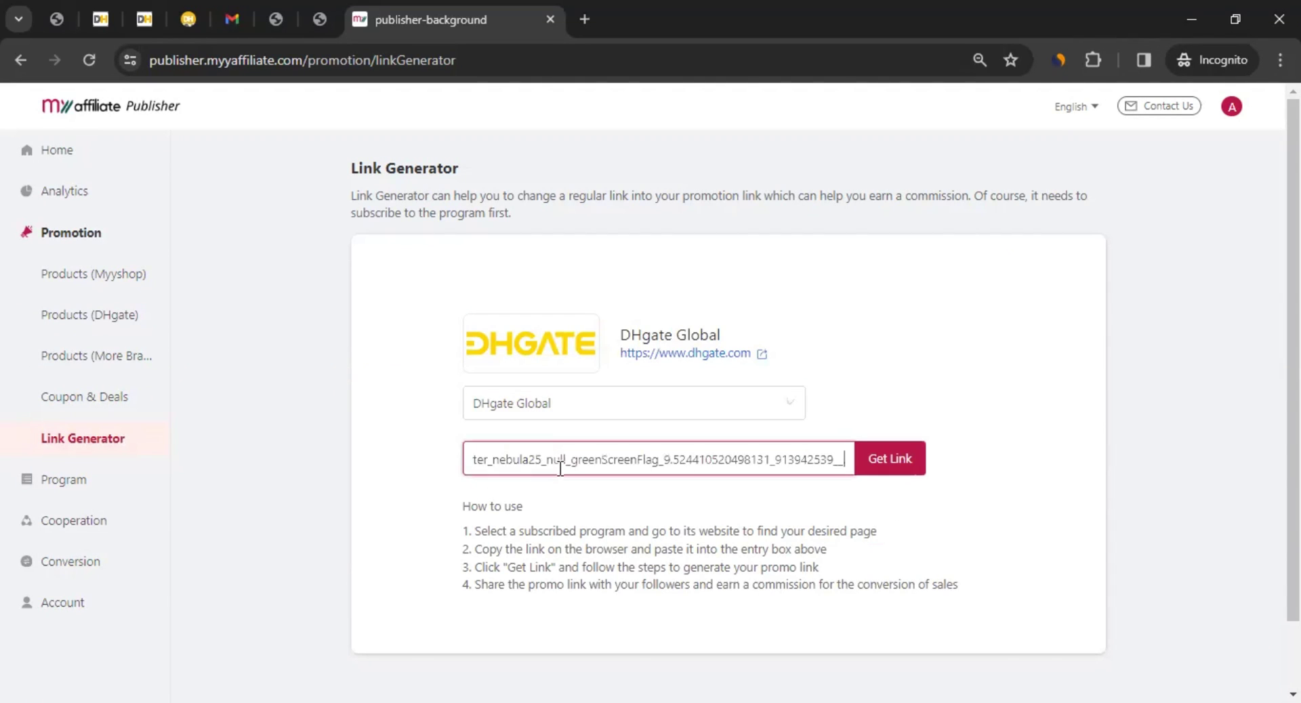
Generate the FM transmitter's promotion link with the default A3Marketing ad space, then close the result
click(885, 458)
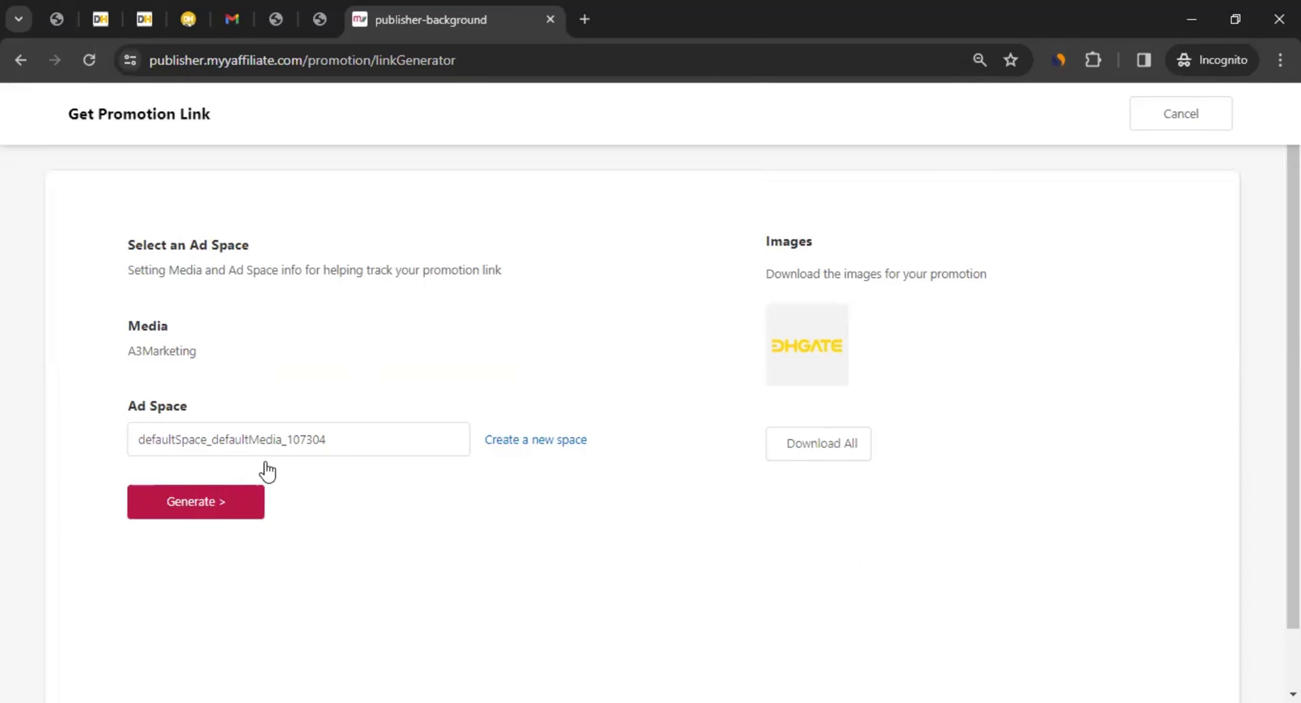
click(181, 500)
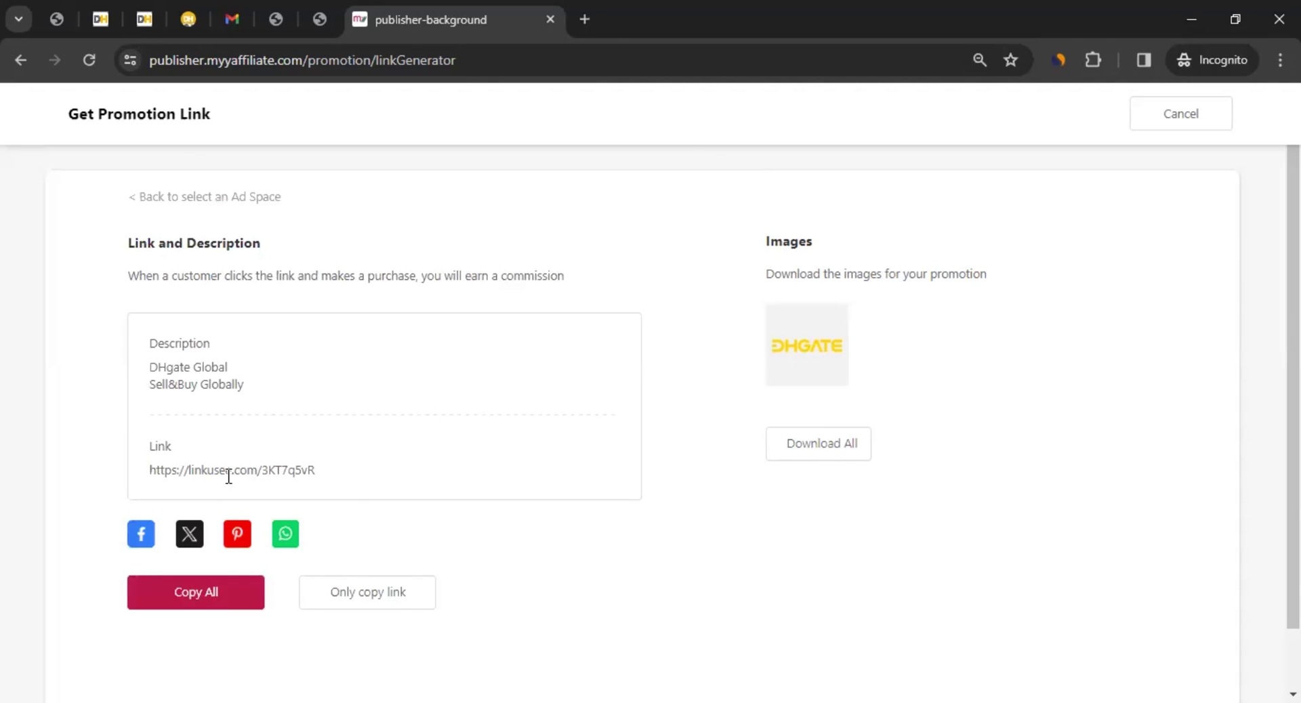
drag(151, 474, 315, 473)
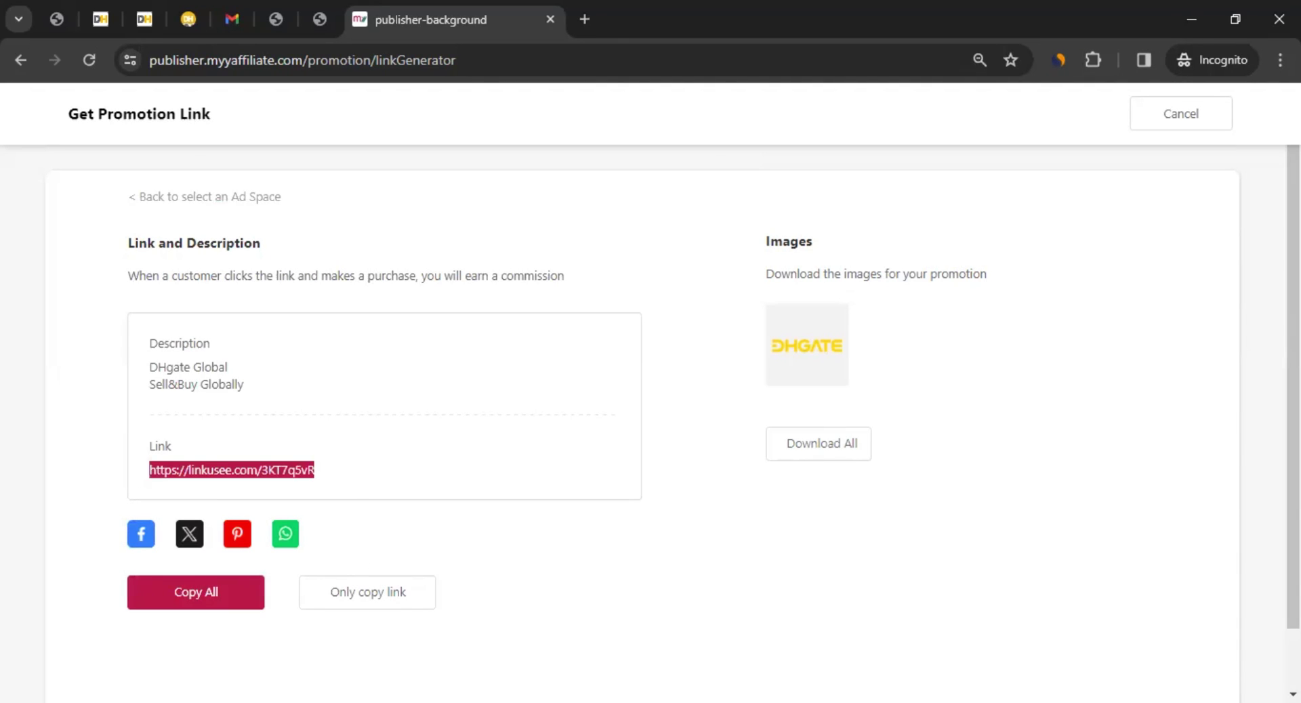
click(1171, 116)
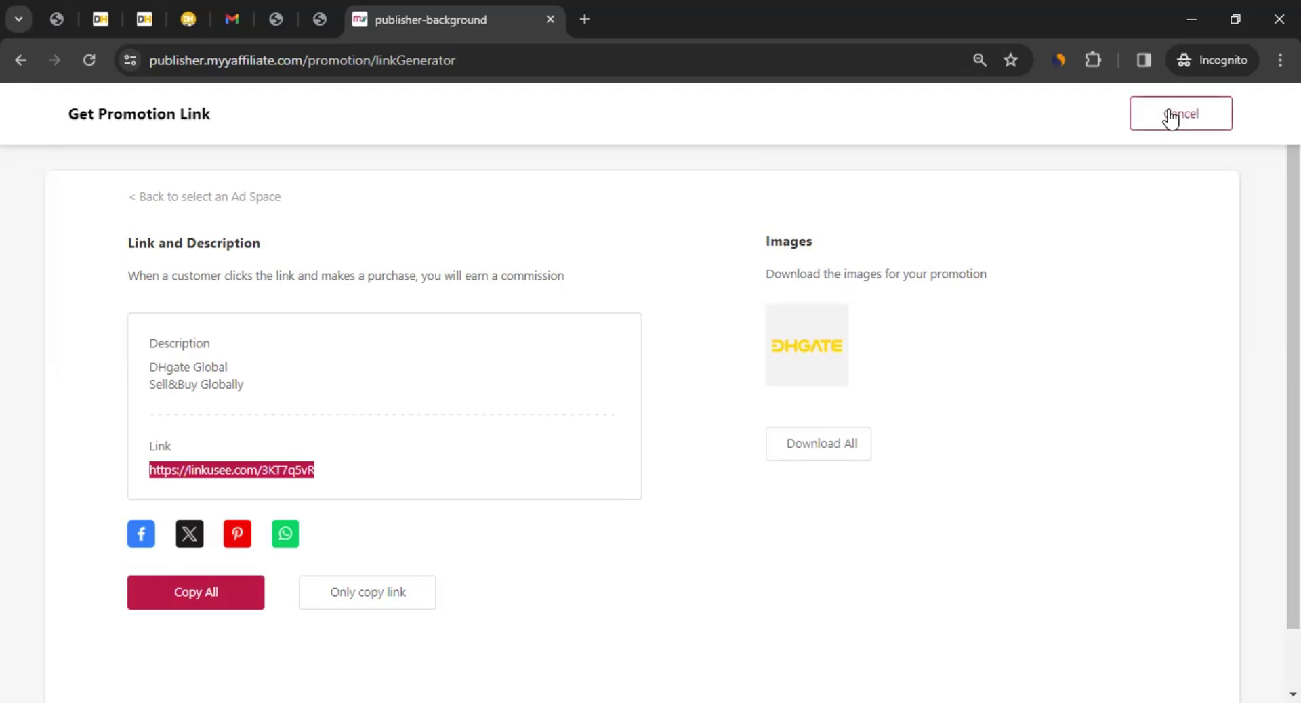
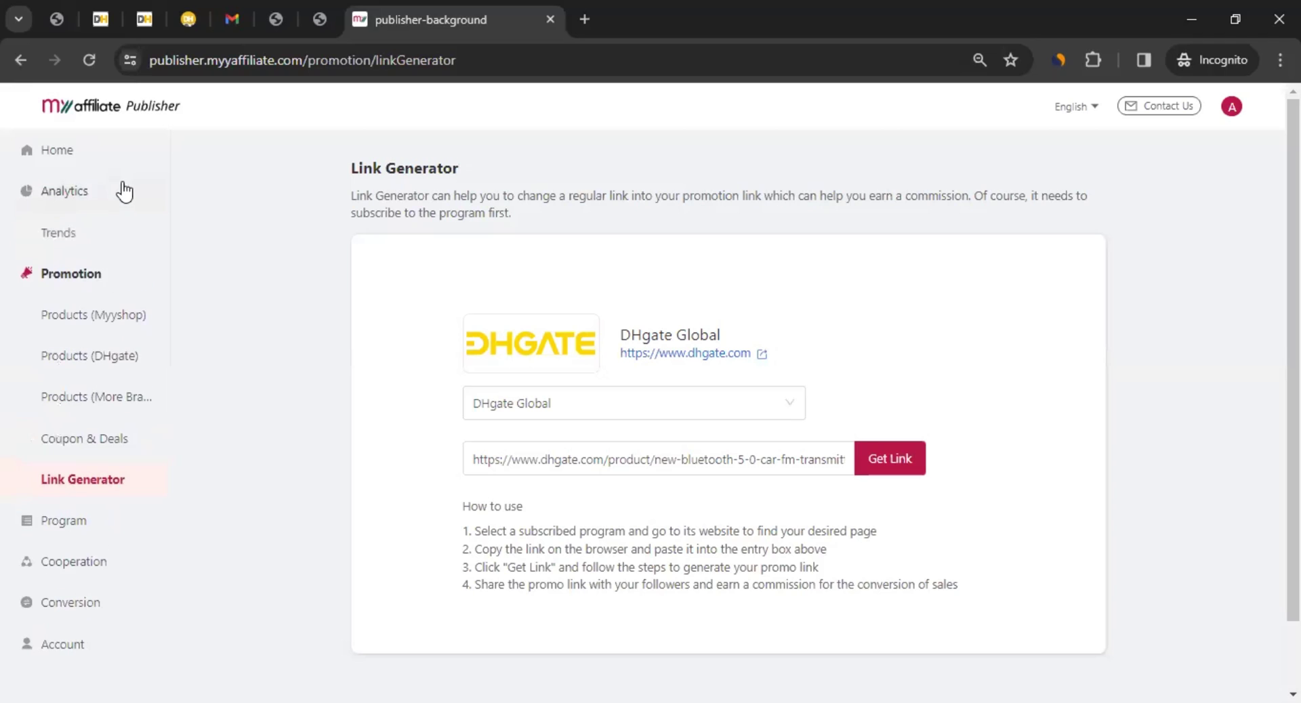
Review the Trends analytics charts and the Purchase and Clicks conversion reports
click(97, 231)
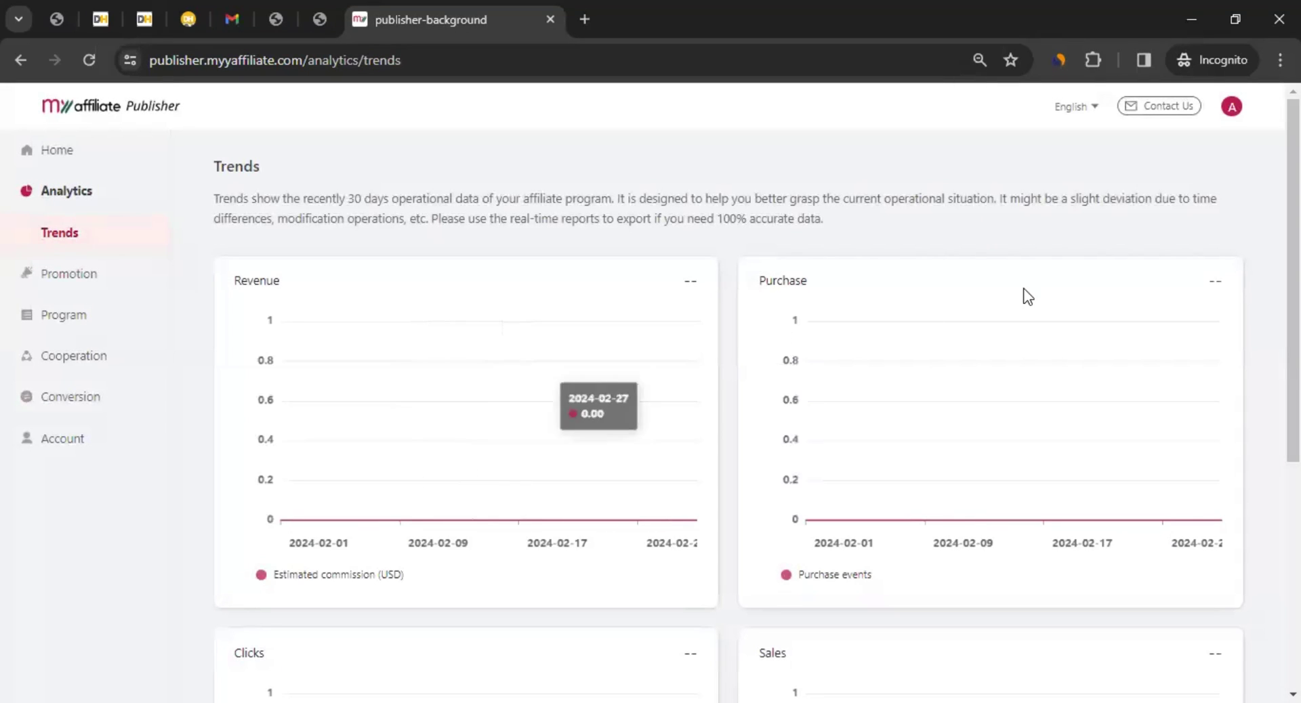
scroll(996, 298, down, 4)
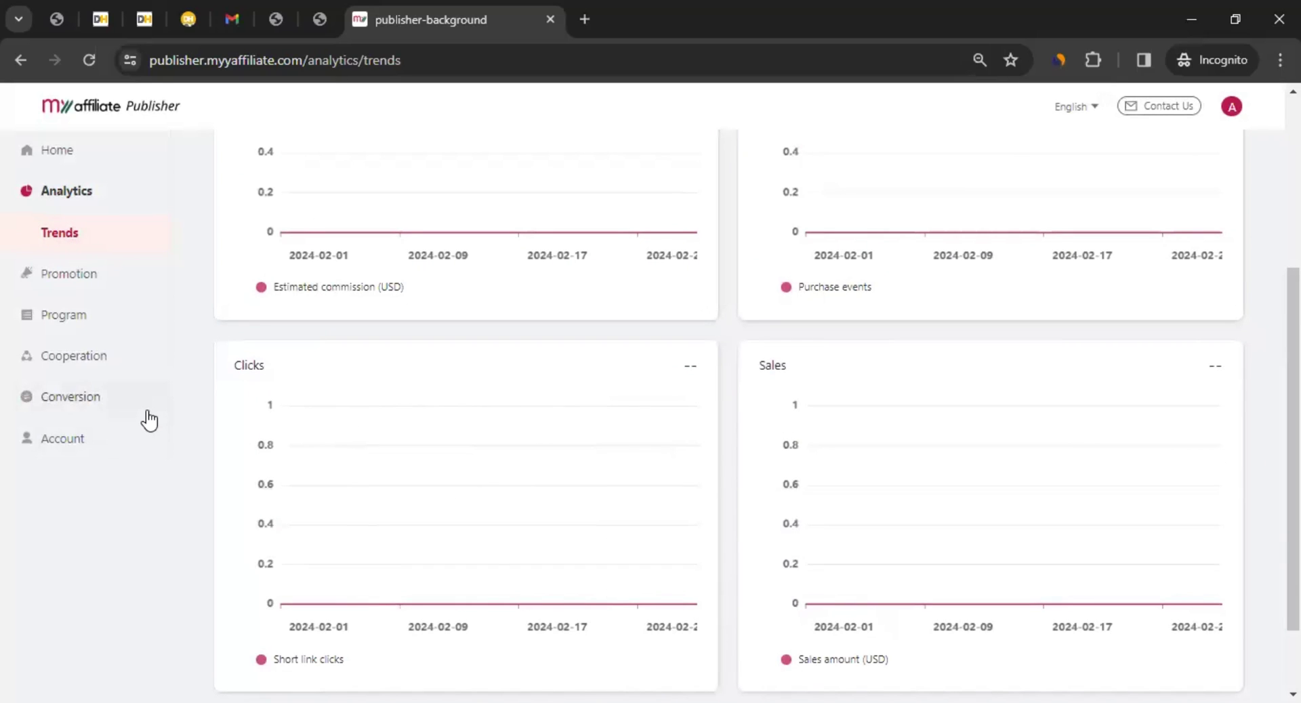
click(59, 410)
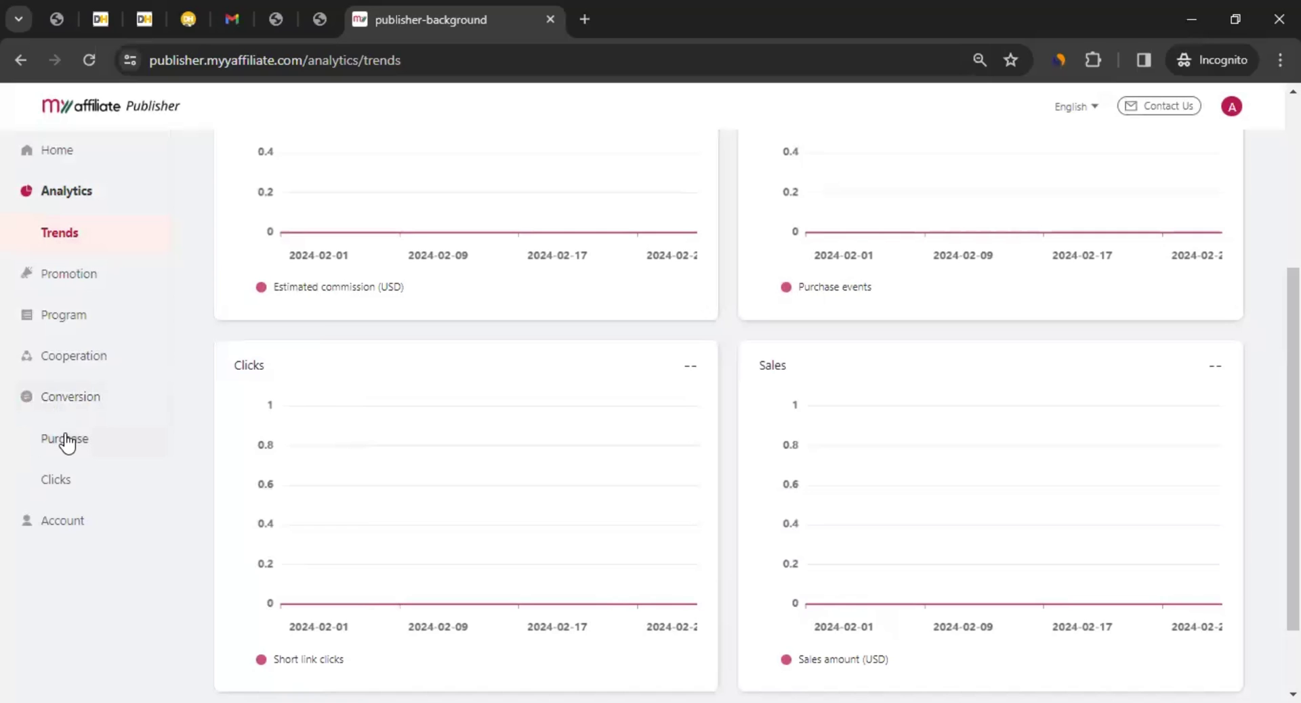
click(65, 437)
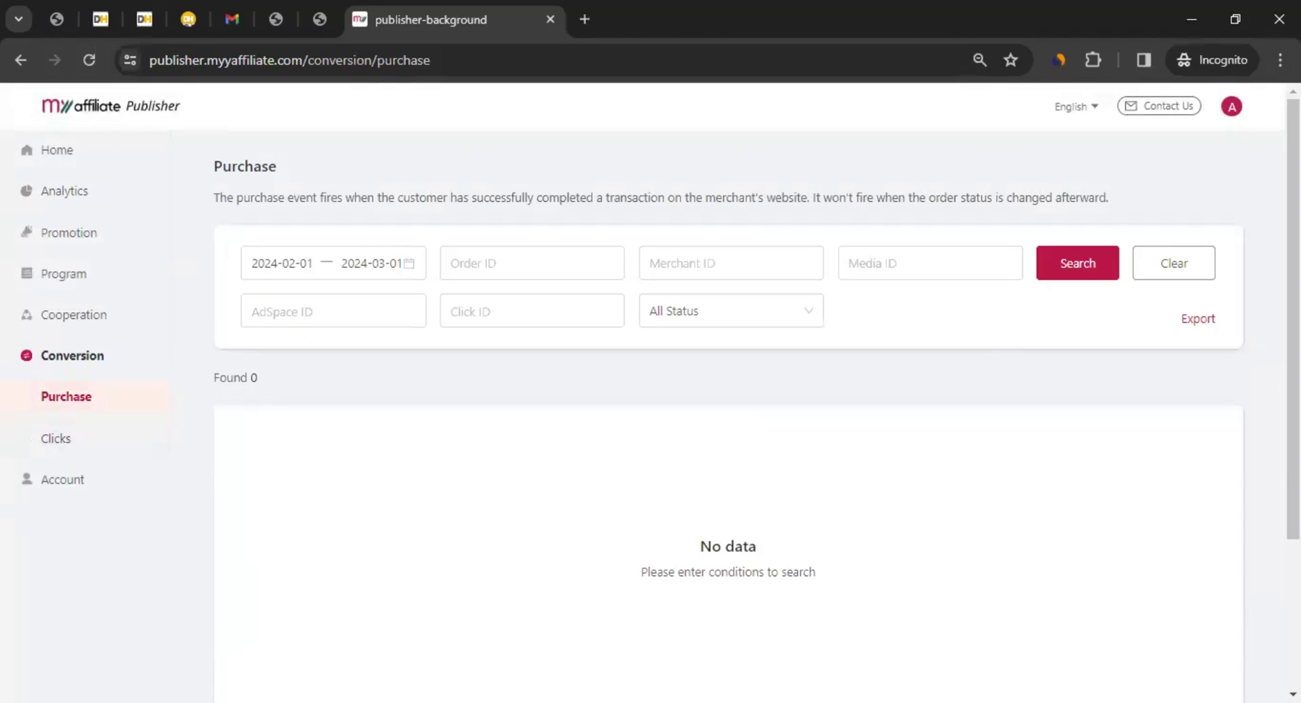
scroll(756, 338, down, 1)
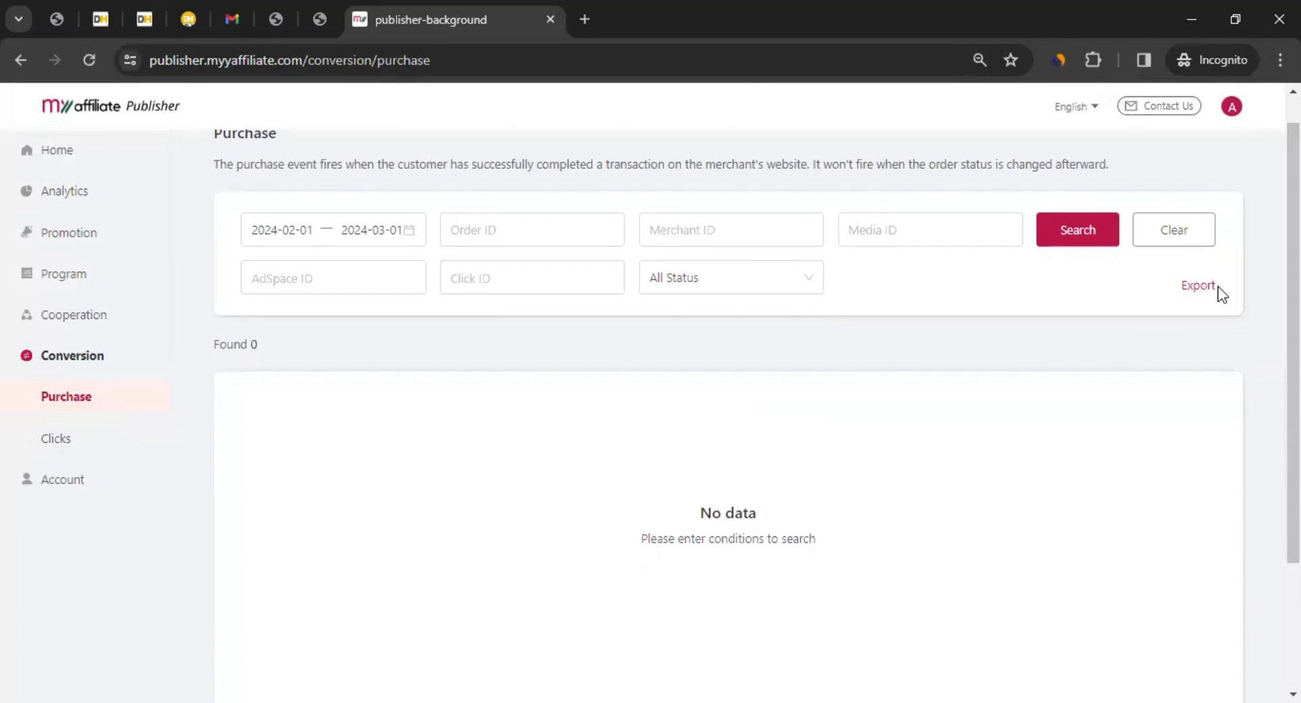
click(41, 441)
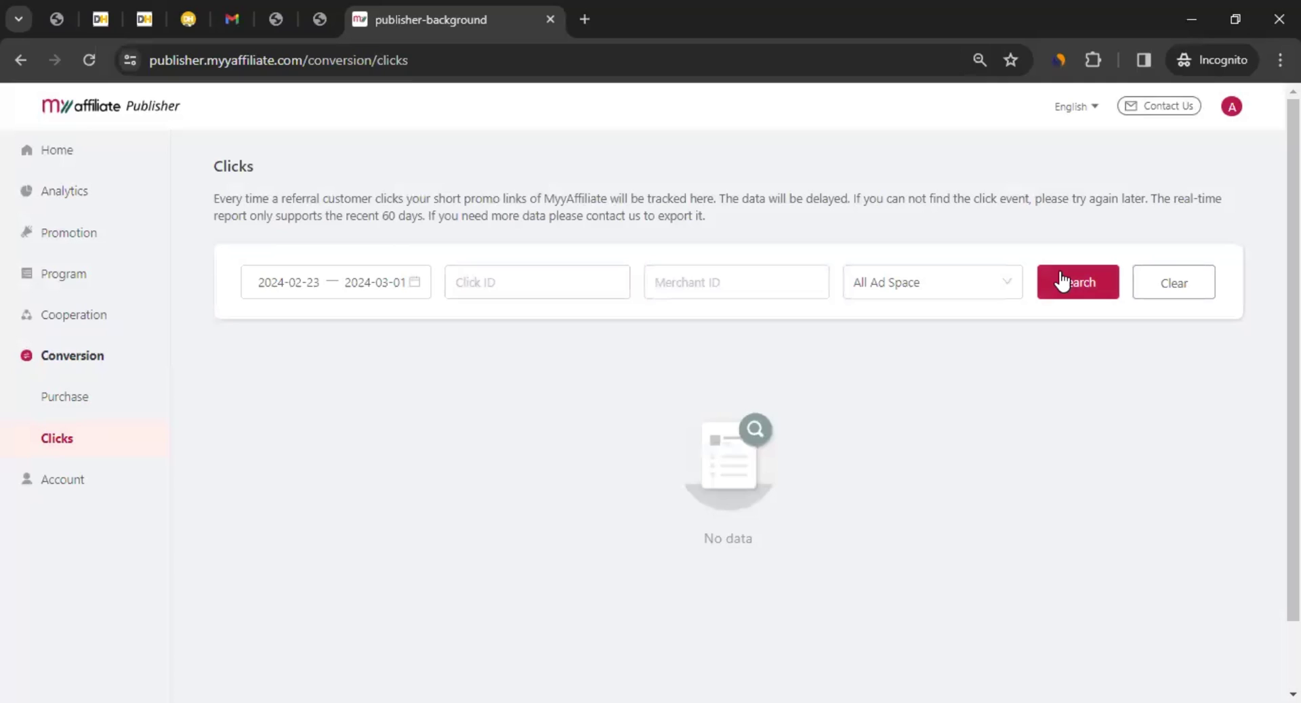
View the account wallet and examine its balance and pending commission
click(54, 482)
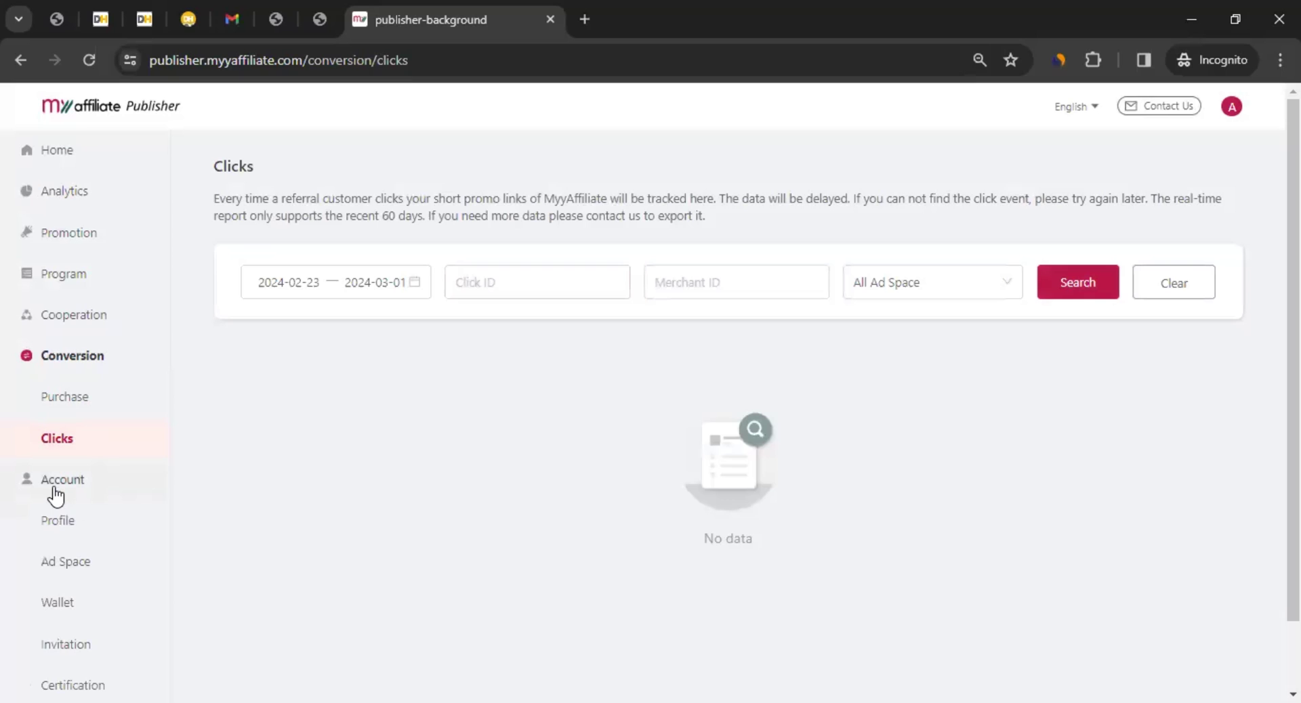
click(58, 603)
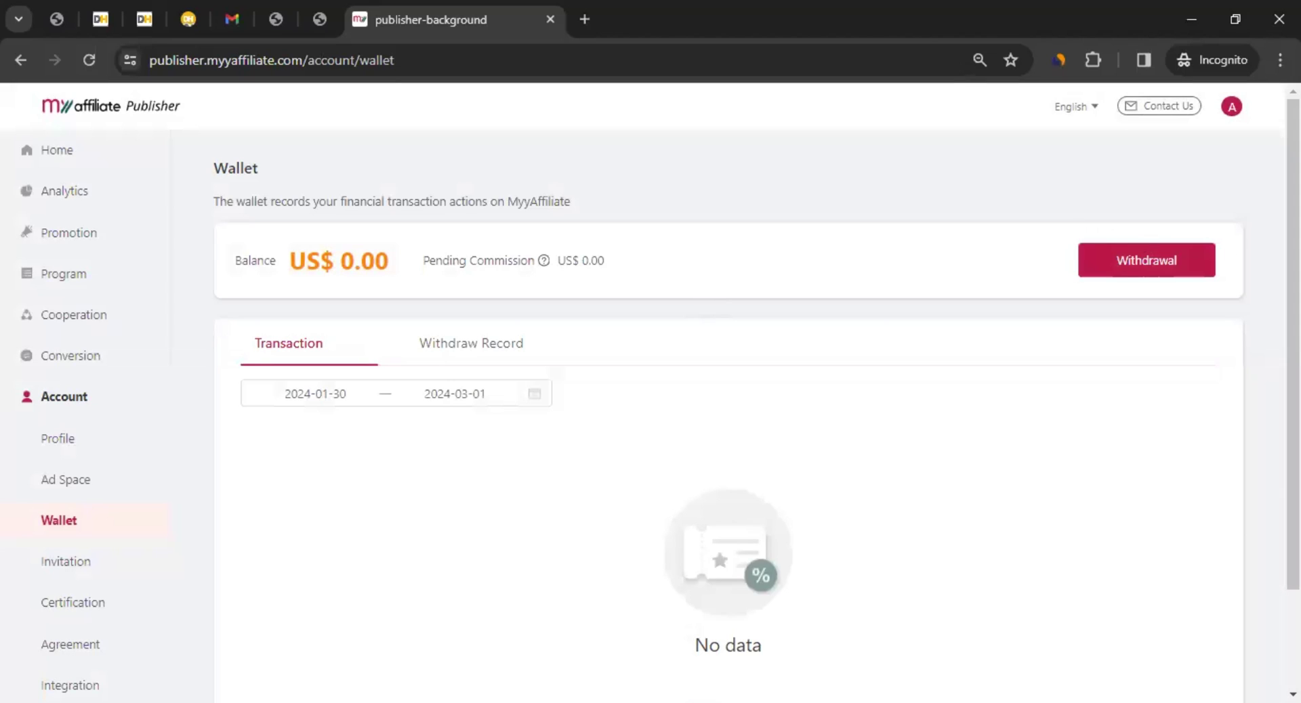
scroll(1231, 265, down, 2)
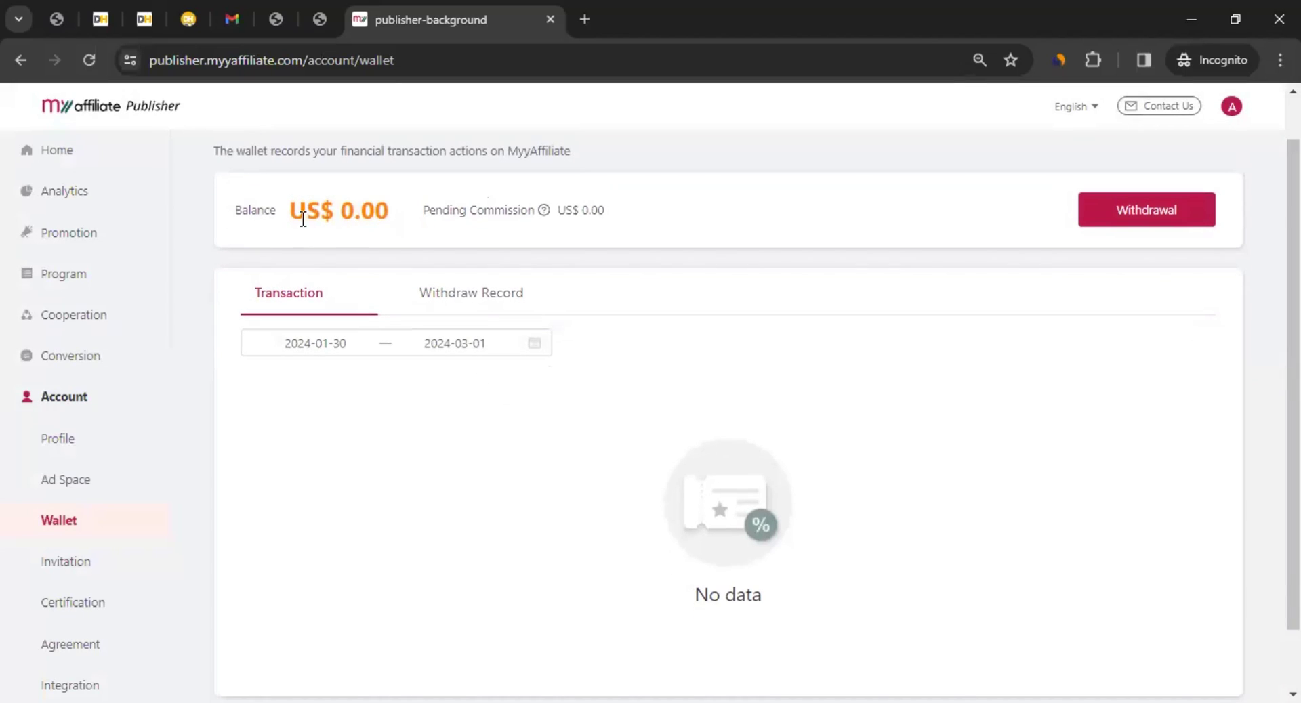
drag(303, 219, 551, 213)
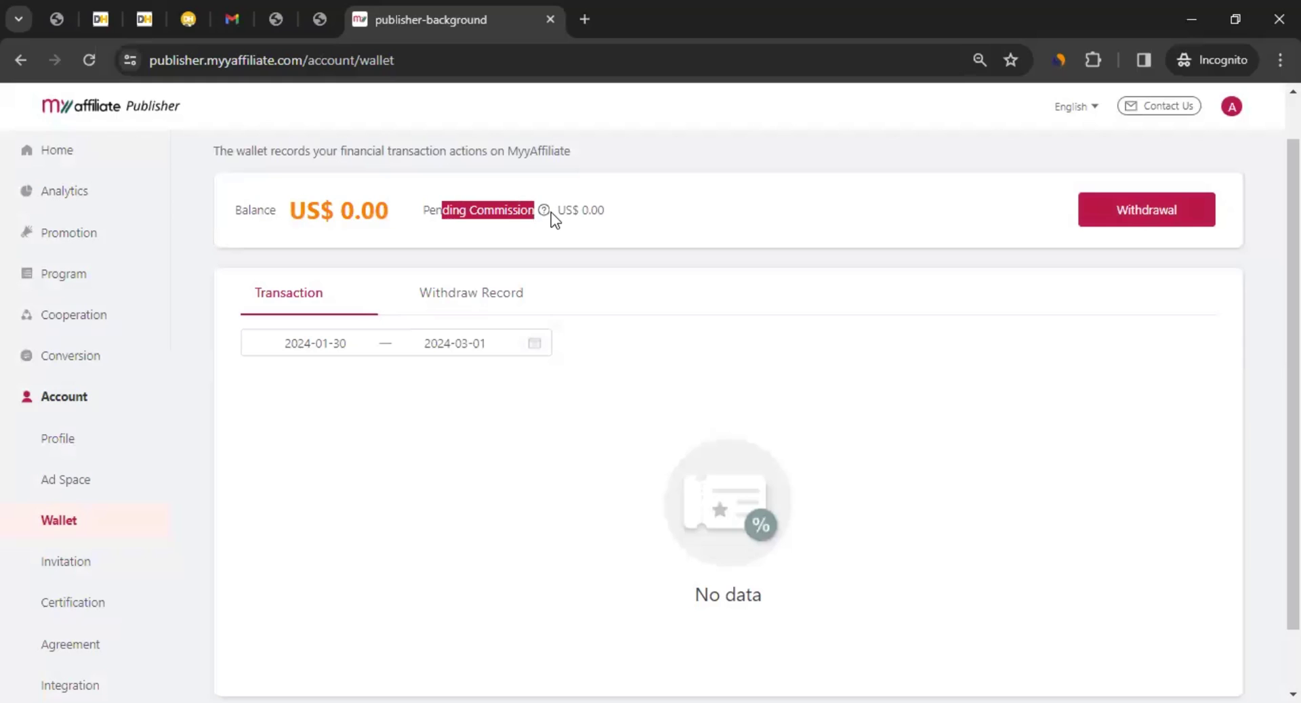
click(495, 249)
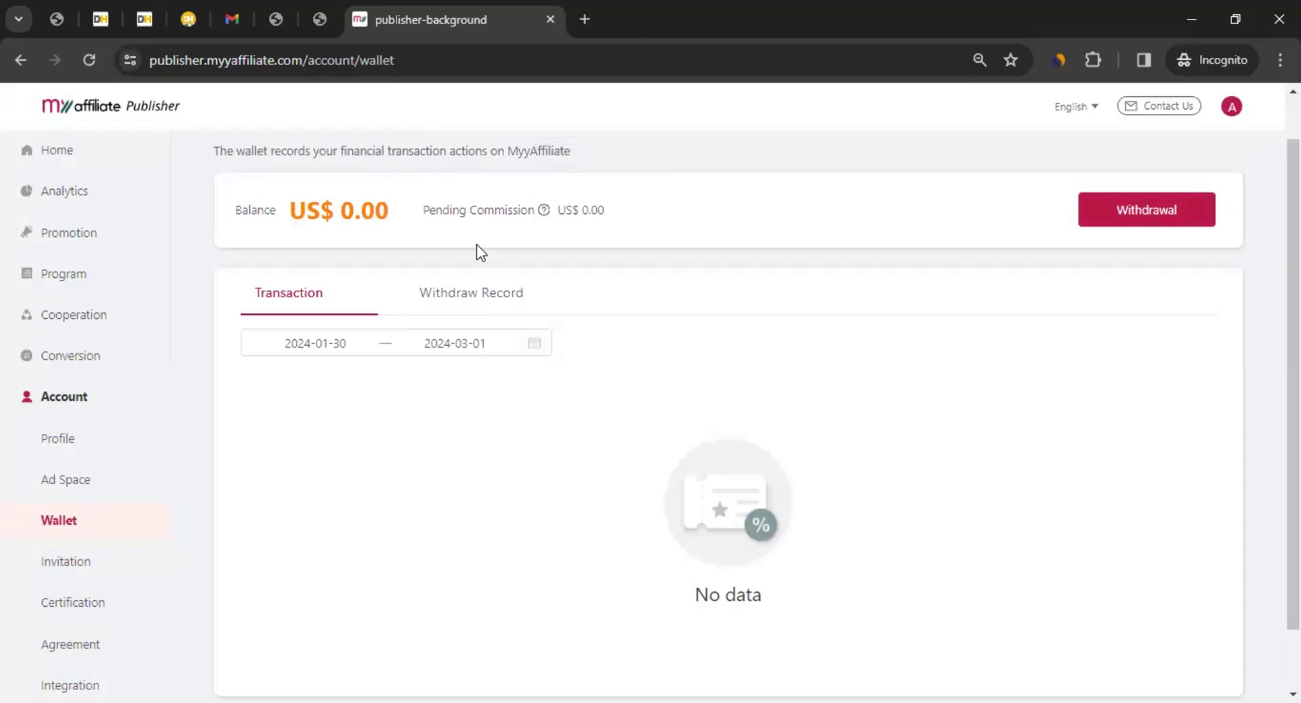
scroll(477, 246, up, 2)
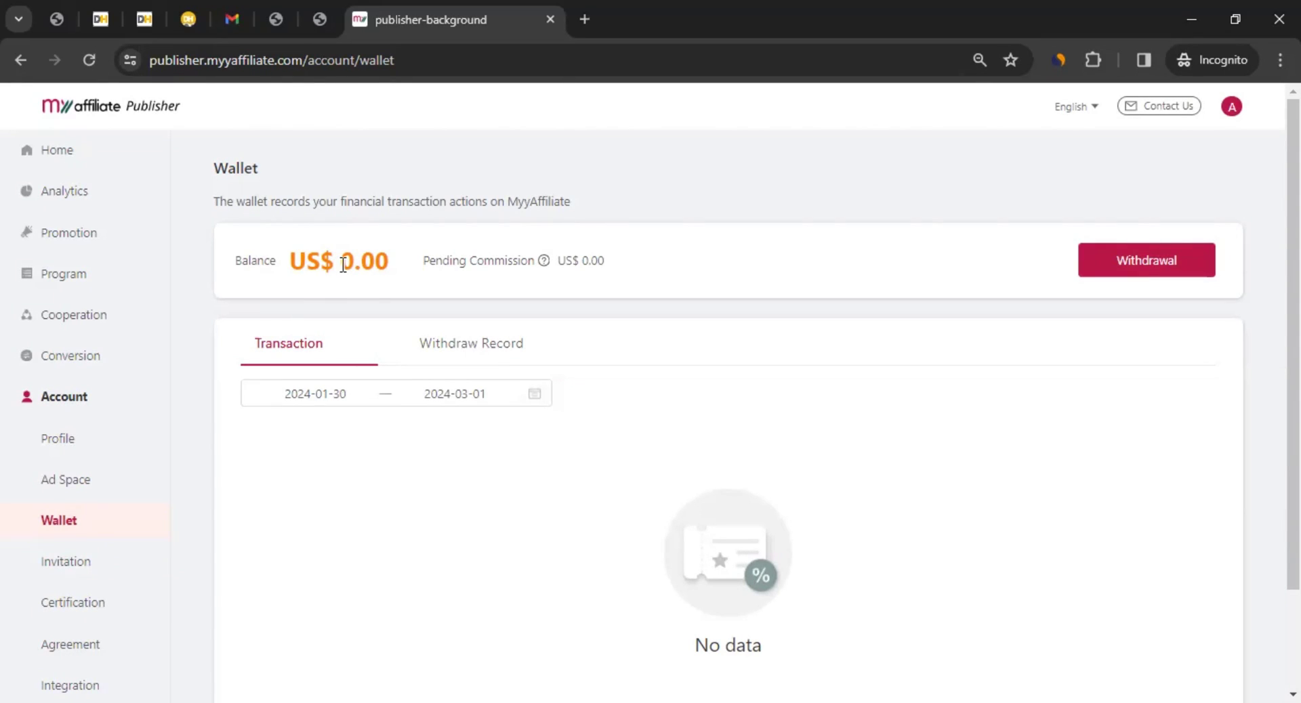
Request a withdrawal, continue to filling in the company info, and examine the profile's Company (Invoice Info) section
click(1175, 270)
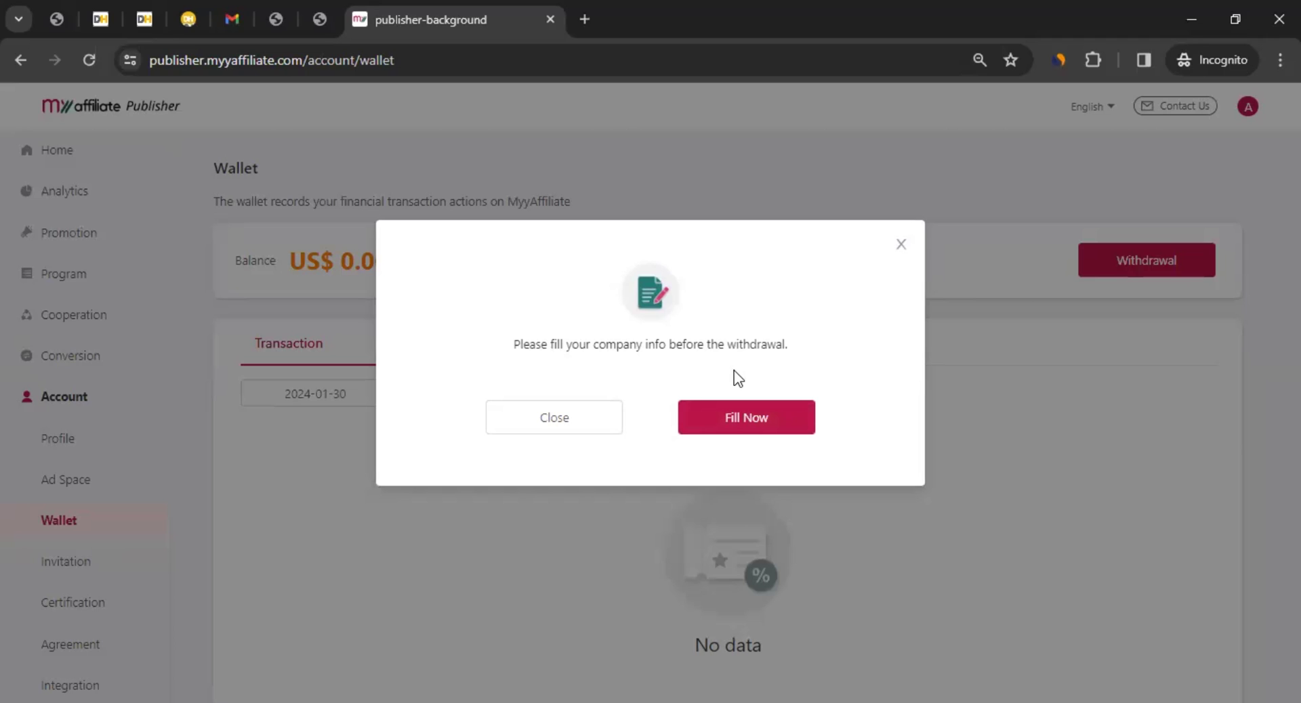
click(746, 422)
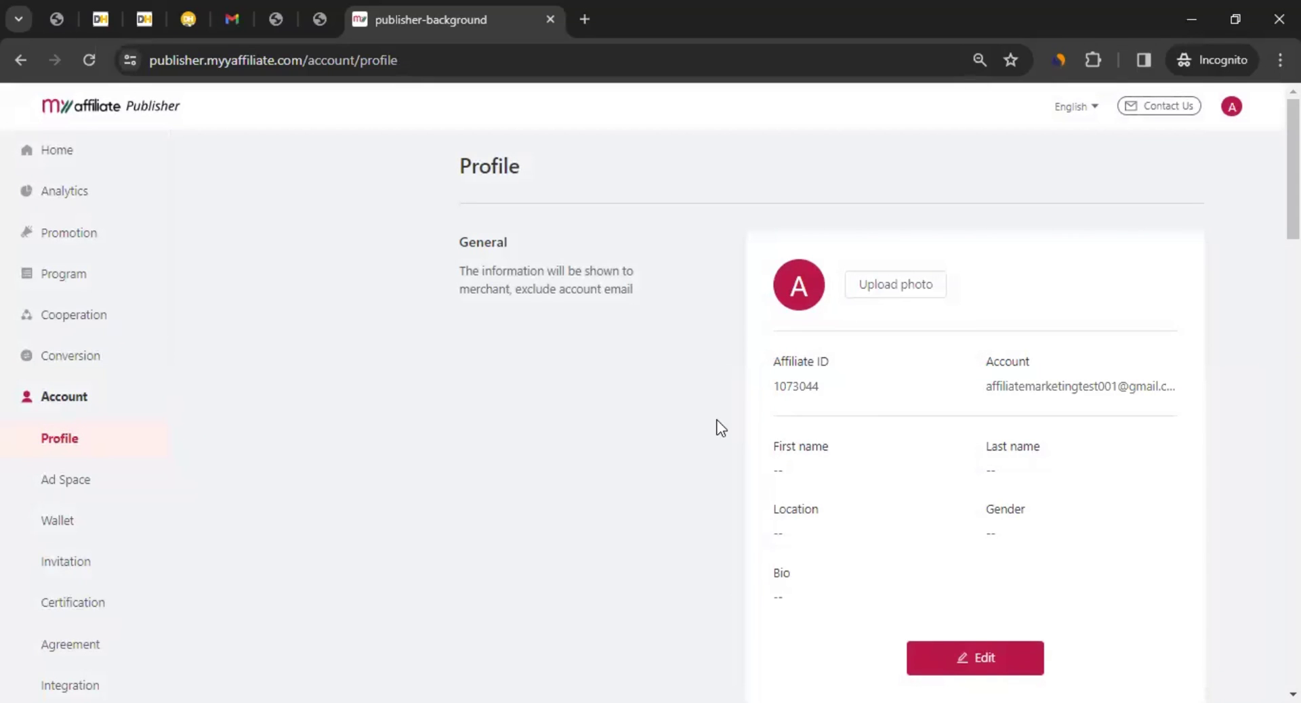
scroll(719, 427, down, 10)
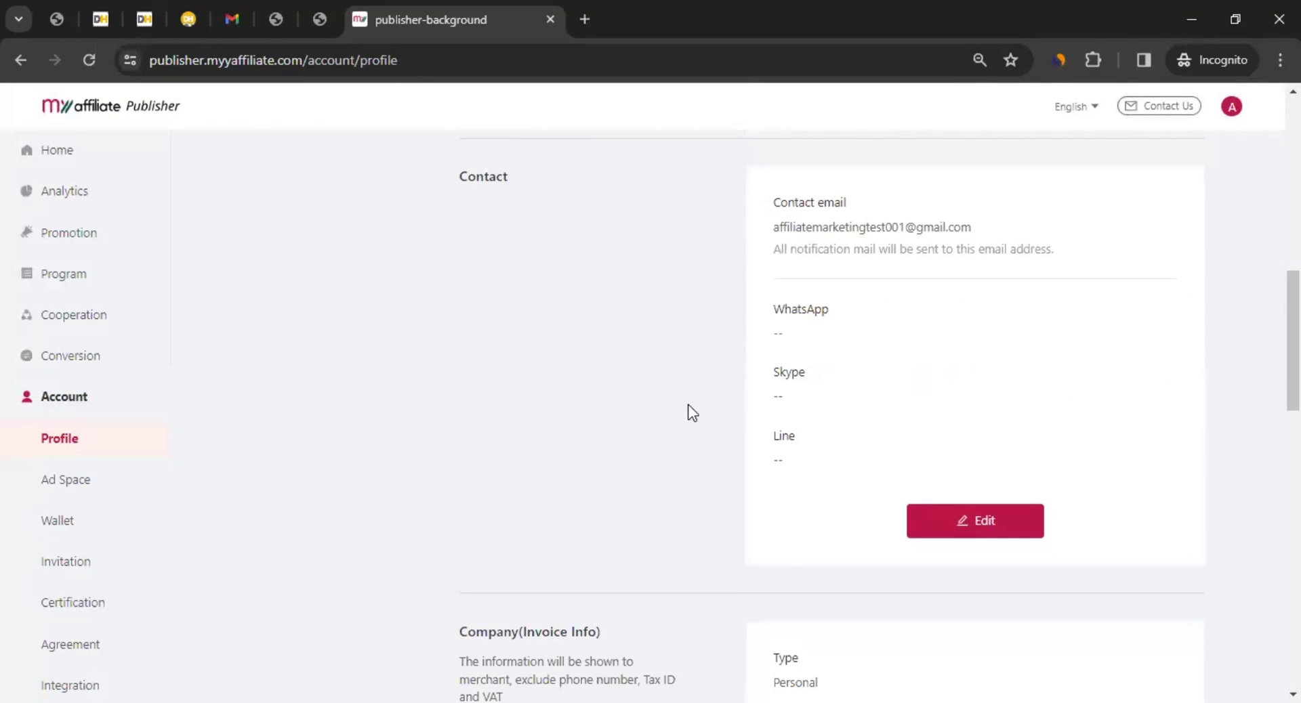
scroll(694, 407, down, 5)
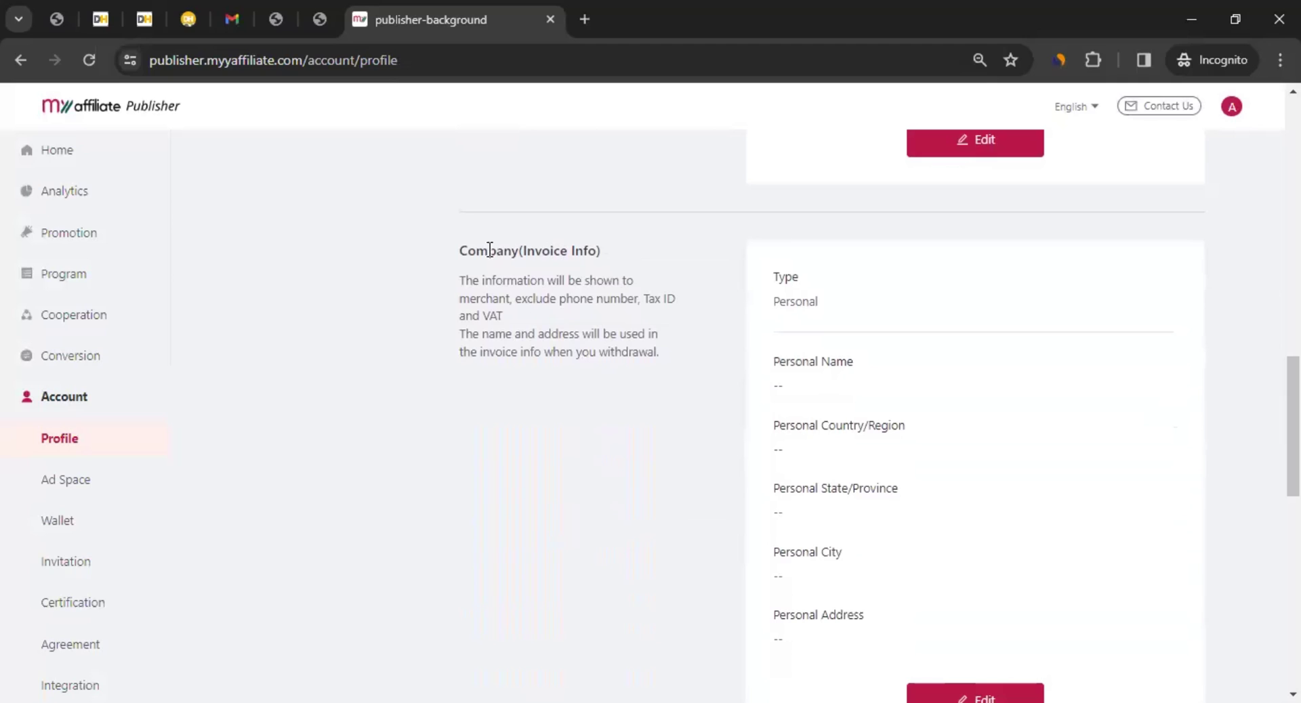
drag(478, 252, 632, 259)
scroll(645, 287, down, 4)
scroll(645, 287, up, 2)
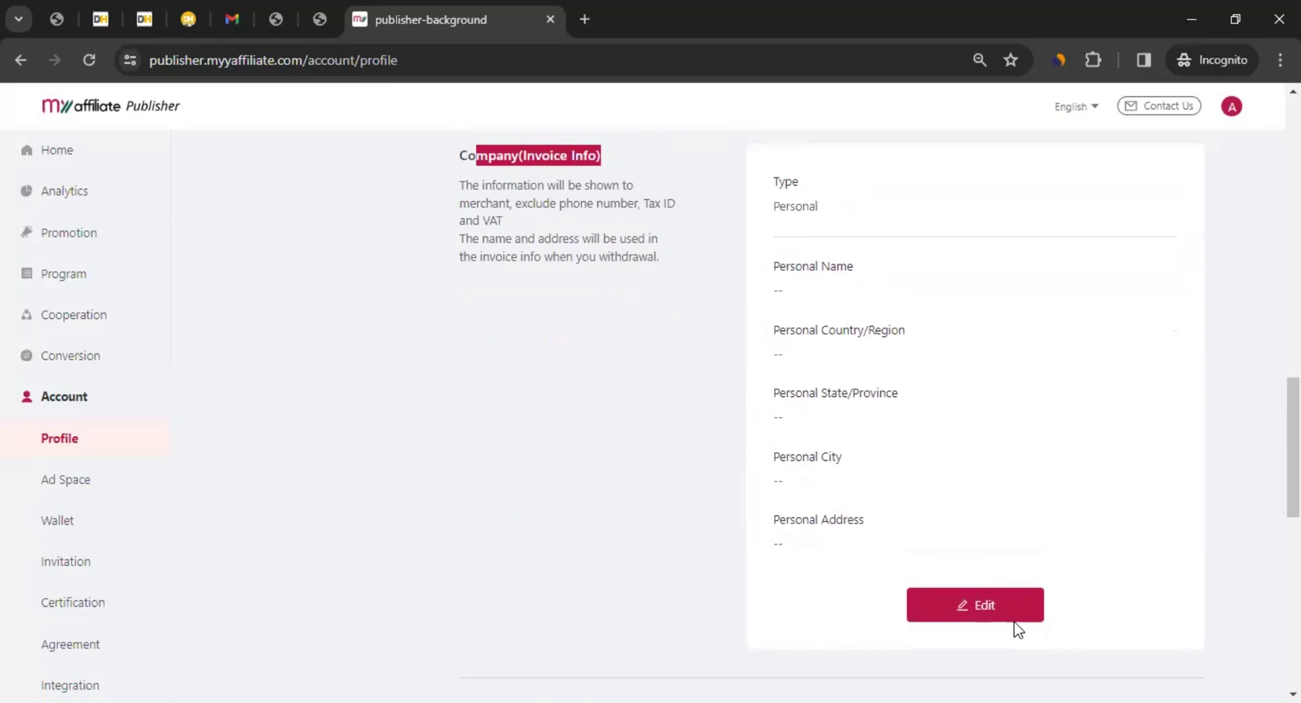
Start editing the Company (Invoice Info) section, choose Personal as the type and enter the account holder's personal name
click(983, 610)
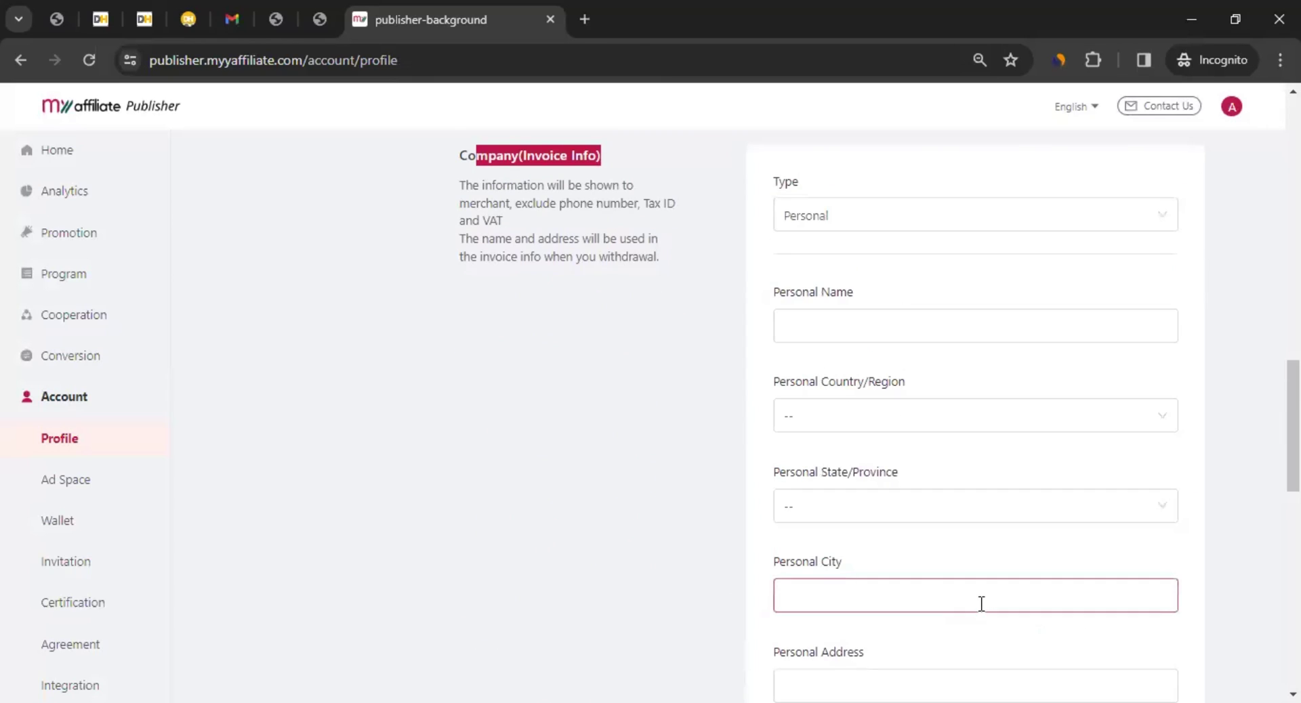
click(825, 223)
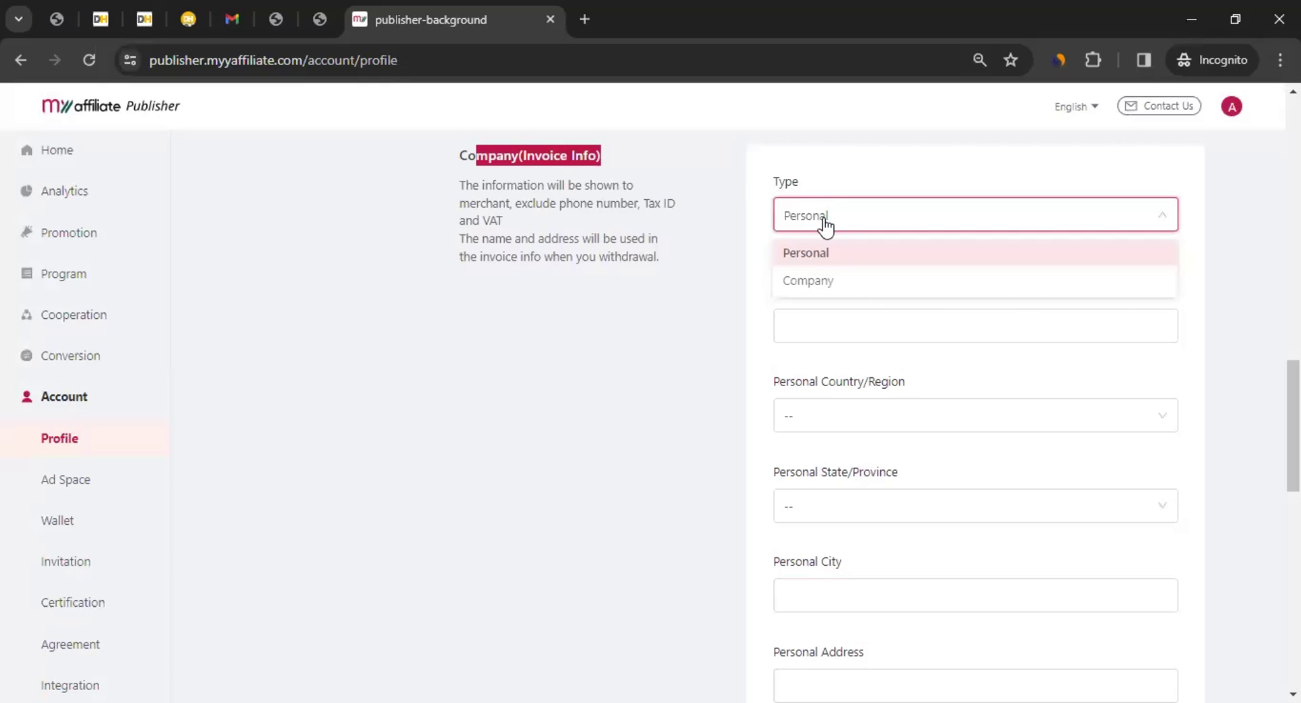
click(808, 254)
click(718, 316)
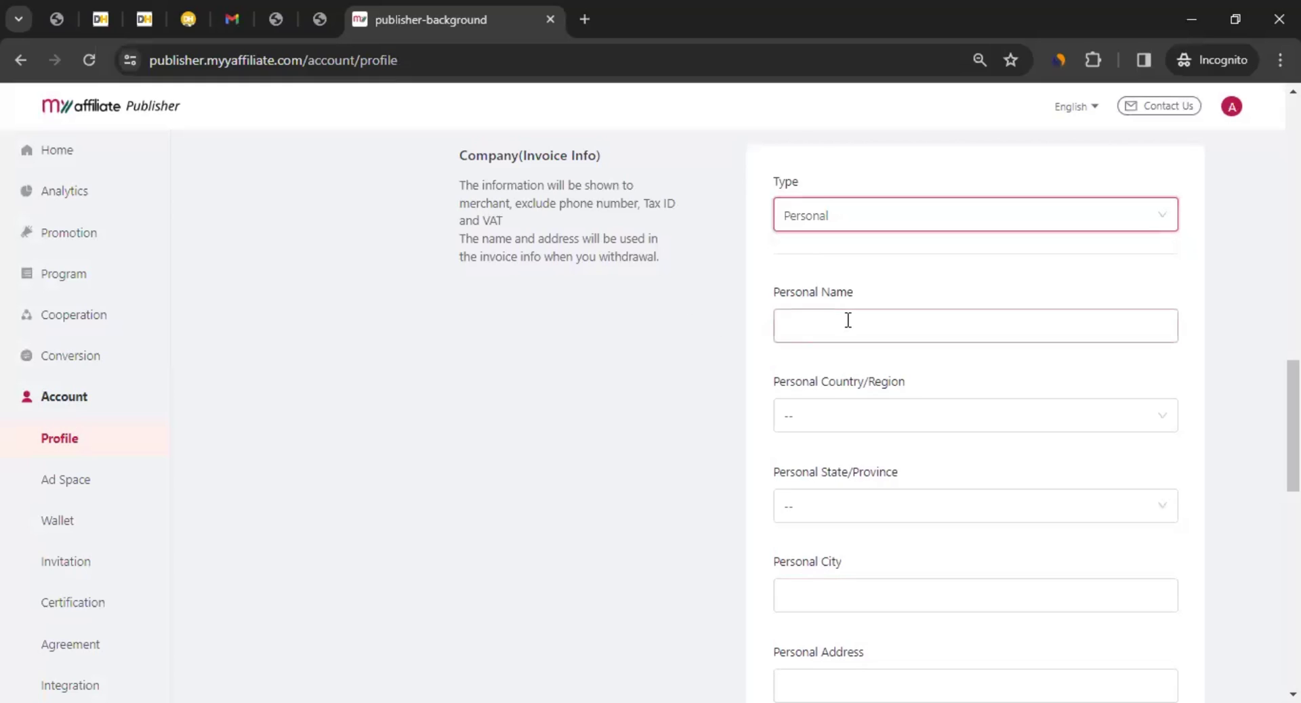
click(848, 320)
text(John )
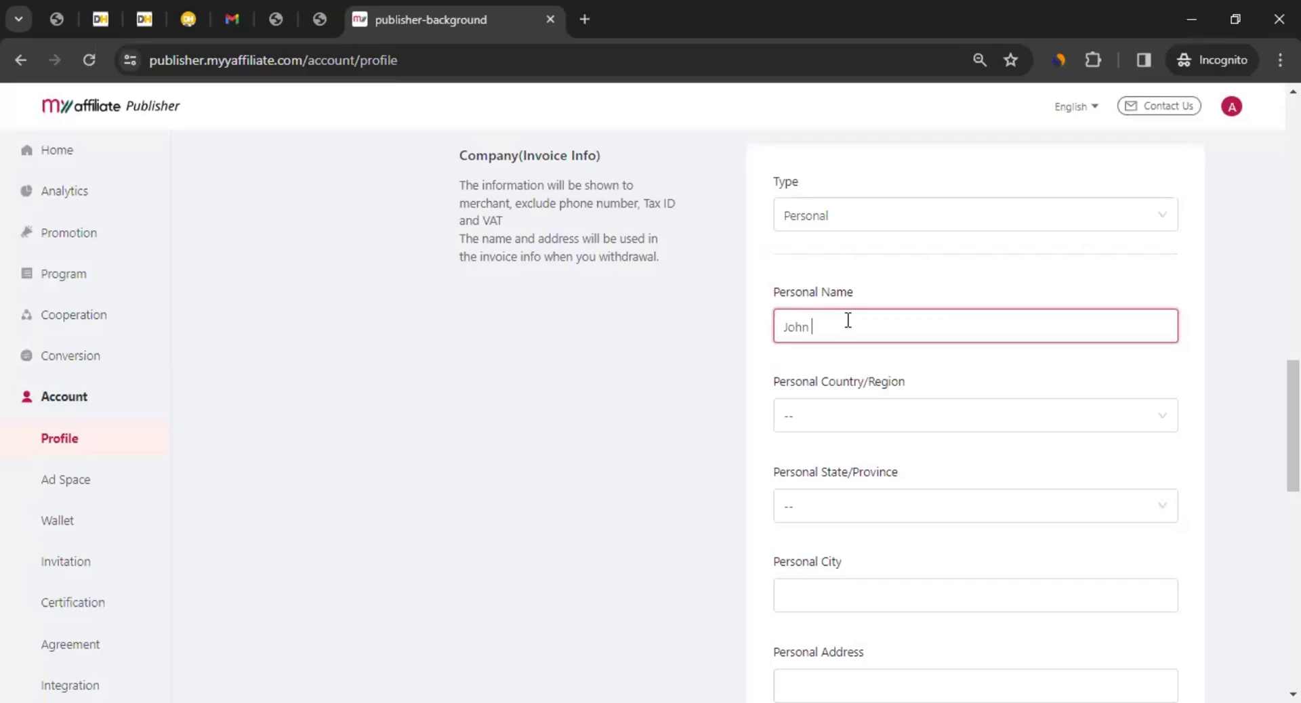
text(LNU)
Set the Personal Country/Region to India and the Personal State/Province to Himachal Pradesh
scroll(715, 366, down, 4)
scroll(778, 328, up, 1)
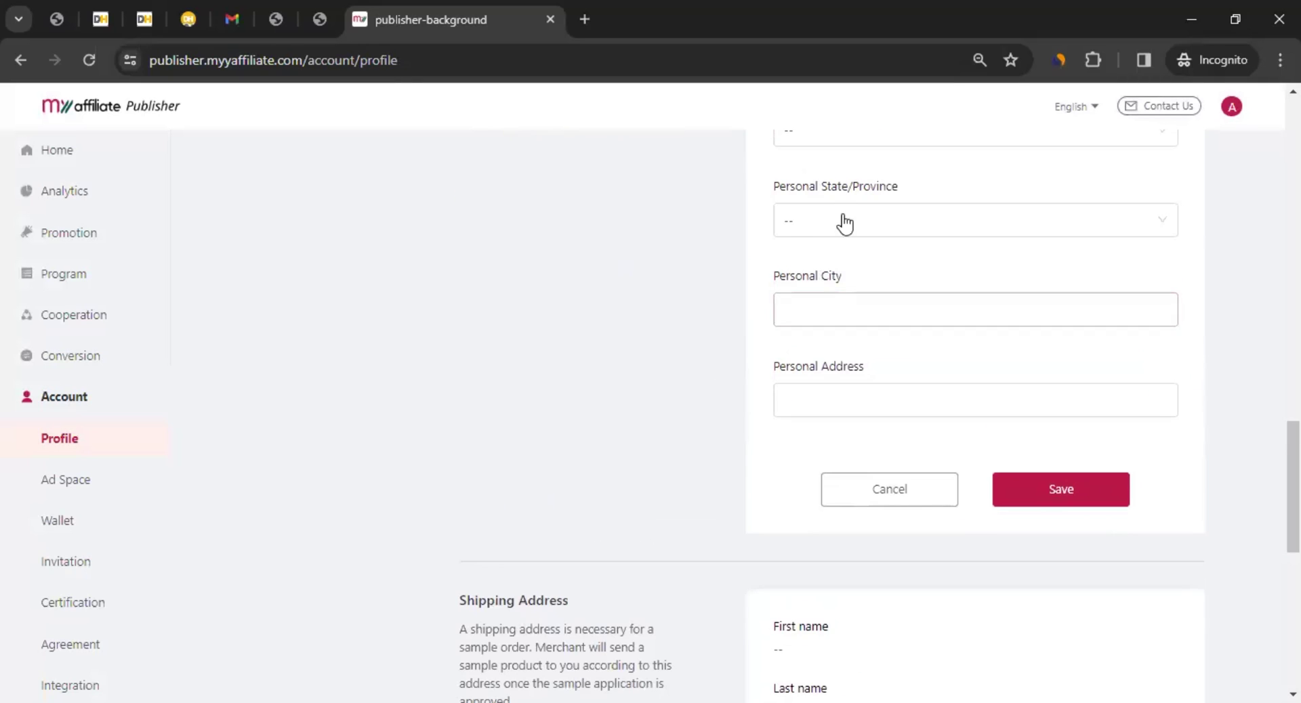
scroll(843, 224, up, 1)
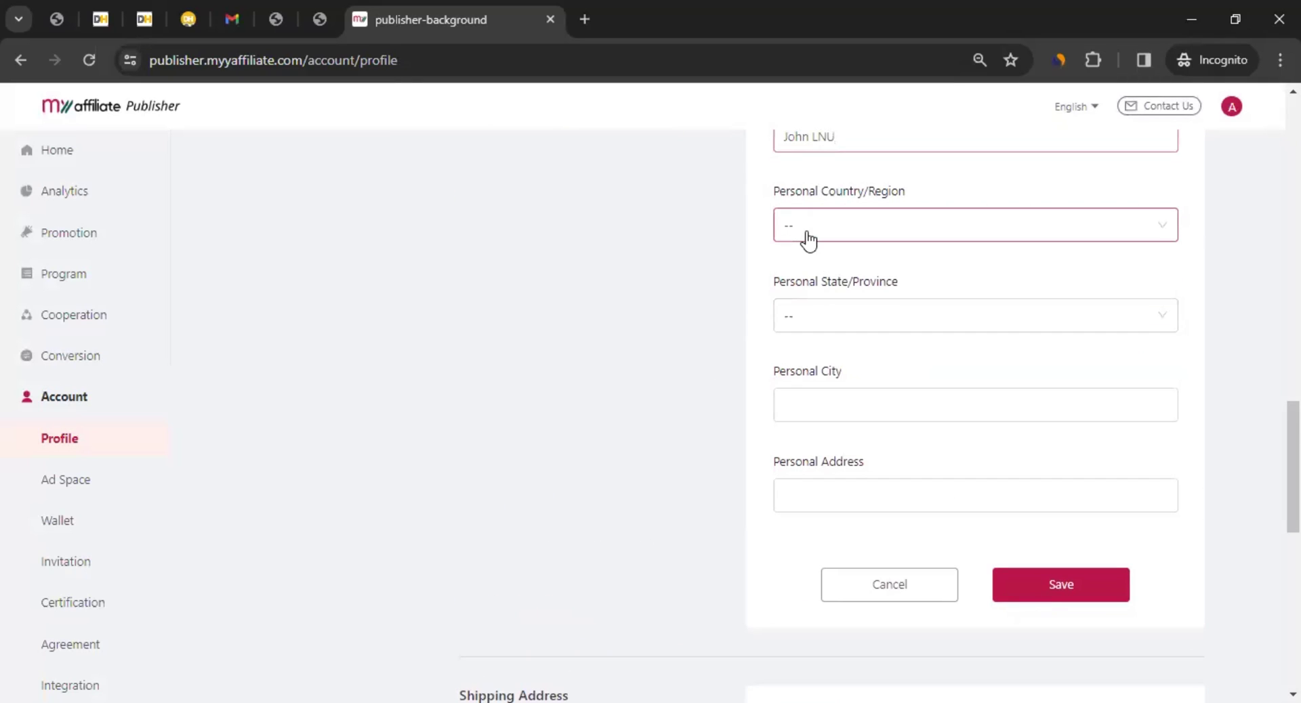
click(808, 238)
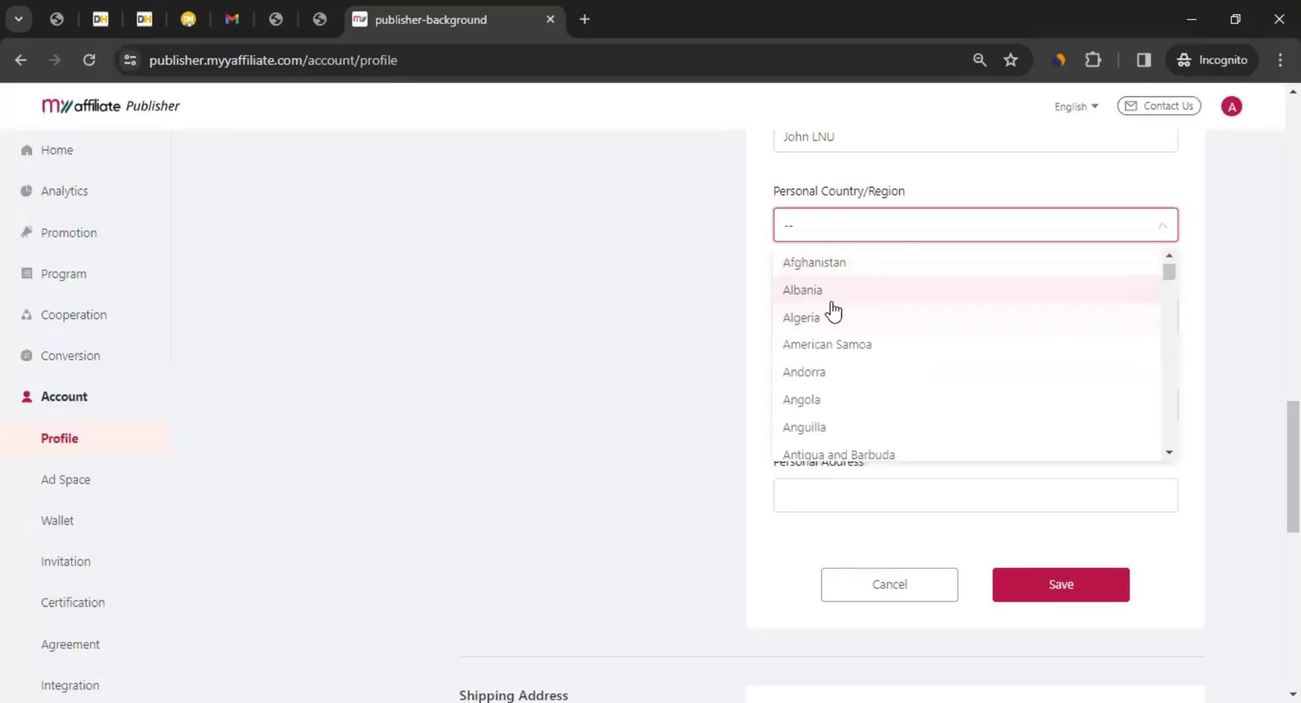
scroll(908, 351, down, 8)
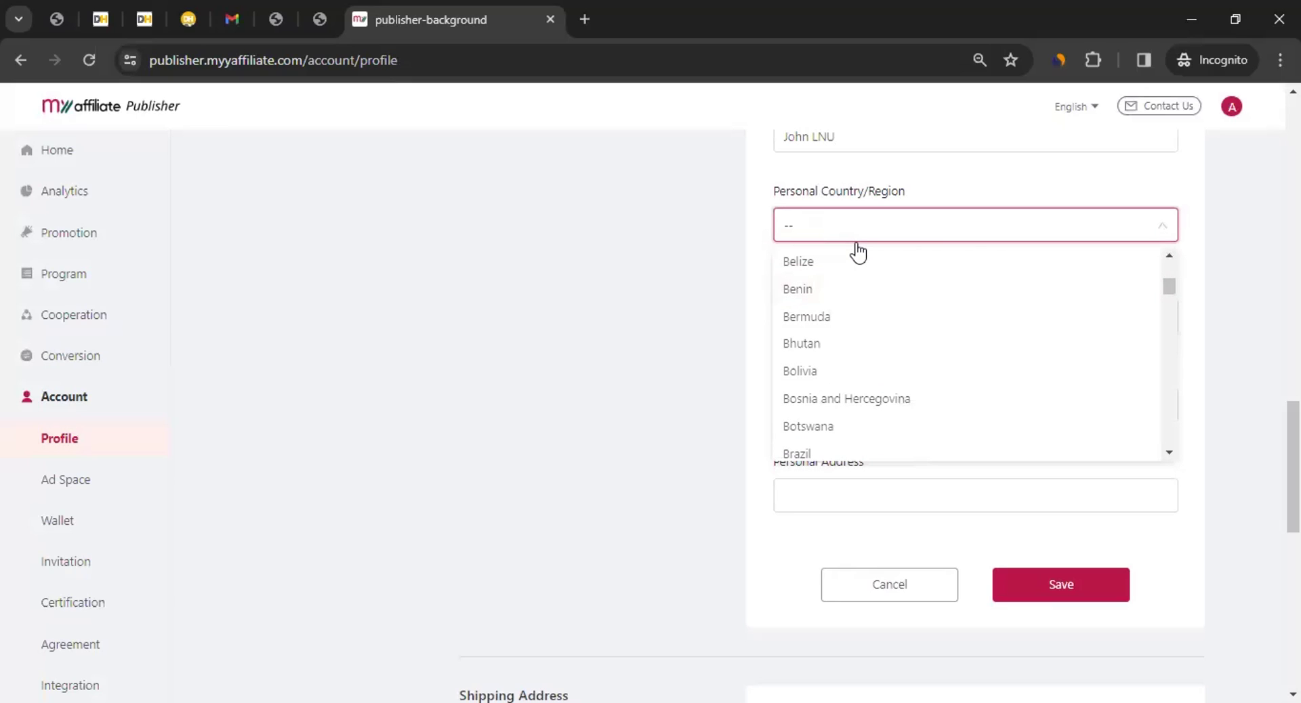
drag(1170, 287, 1153, 343)
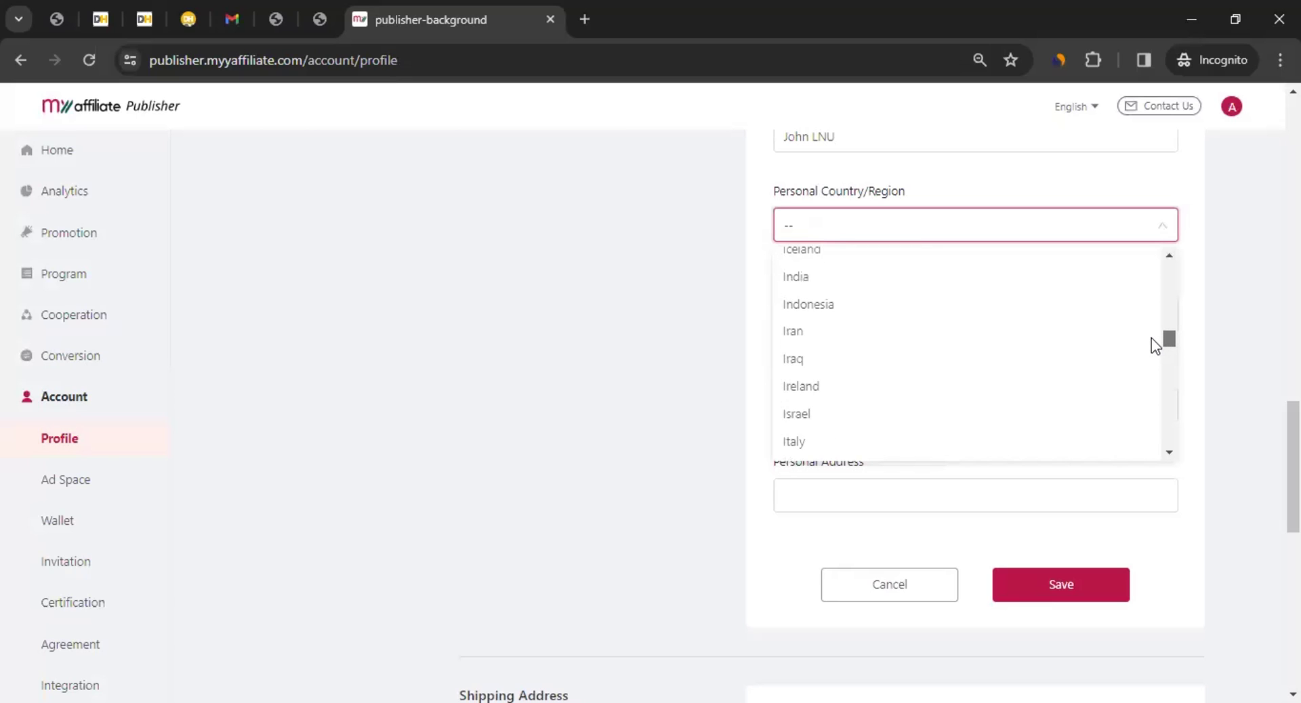
click(814, 291)
scroll(798, 430, up, 1)
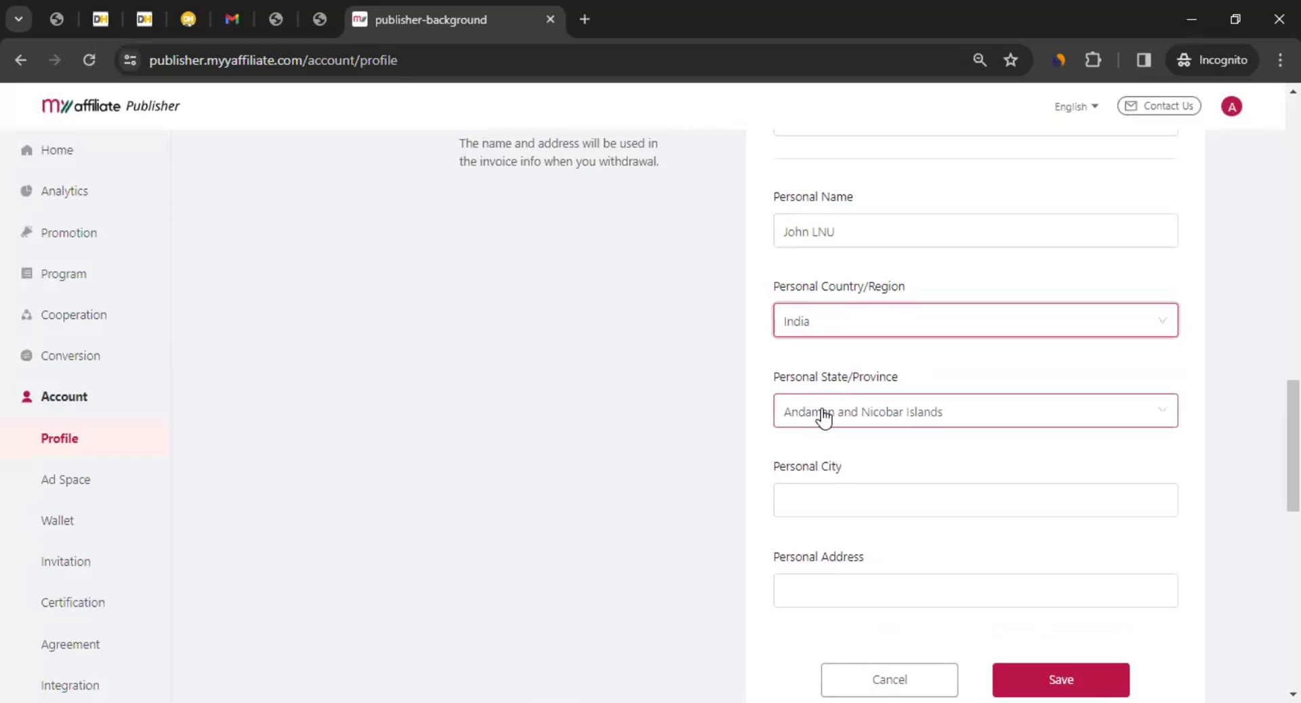
click(826, 416)
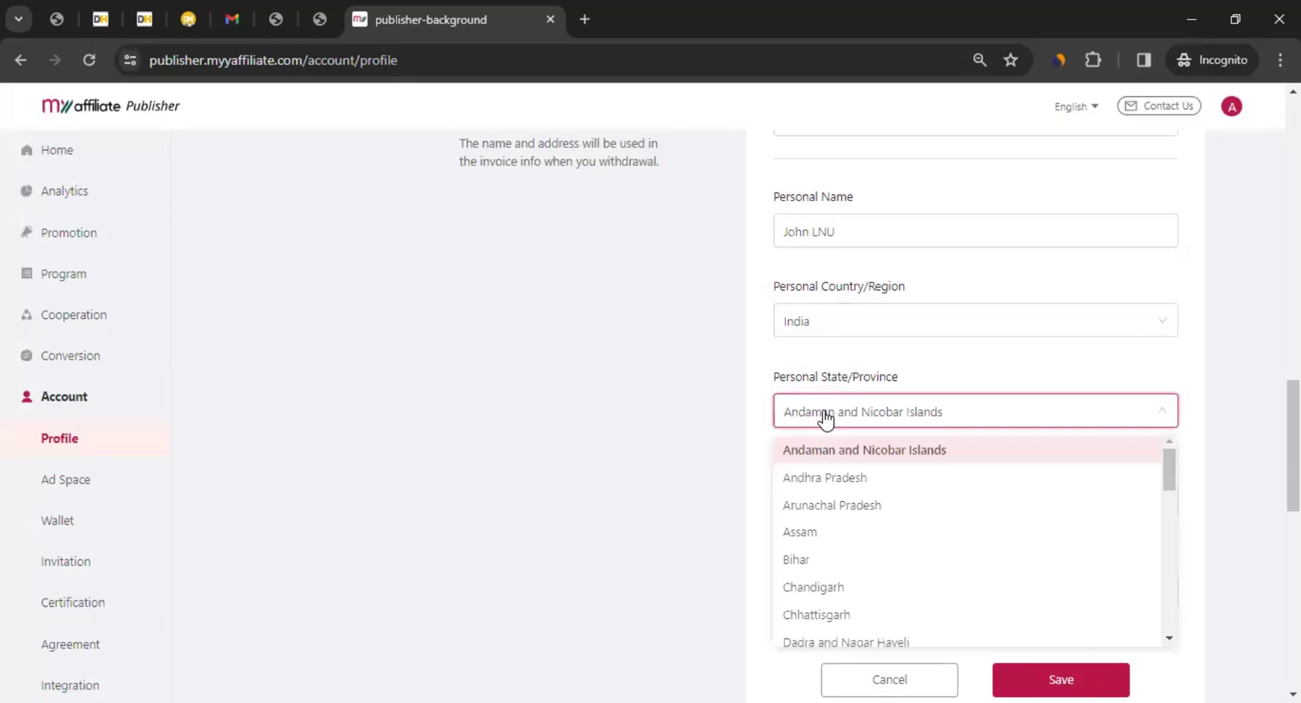
drag(1166, 468, 1169, 531)
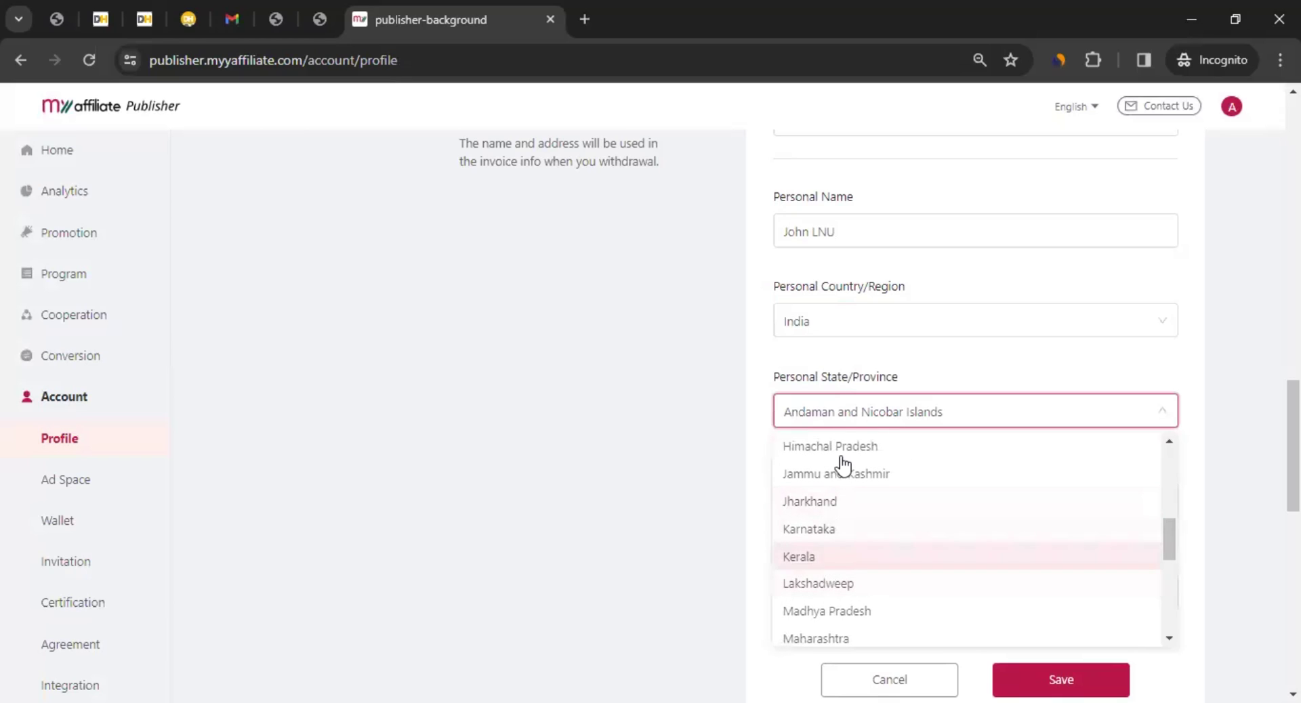
click(815, 444)
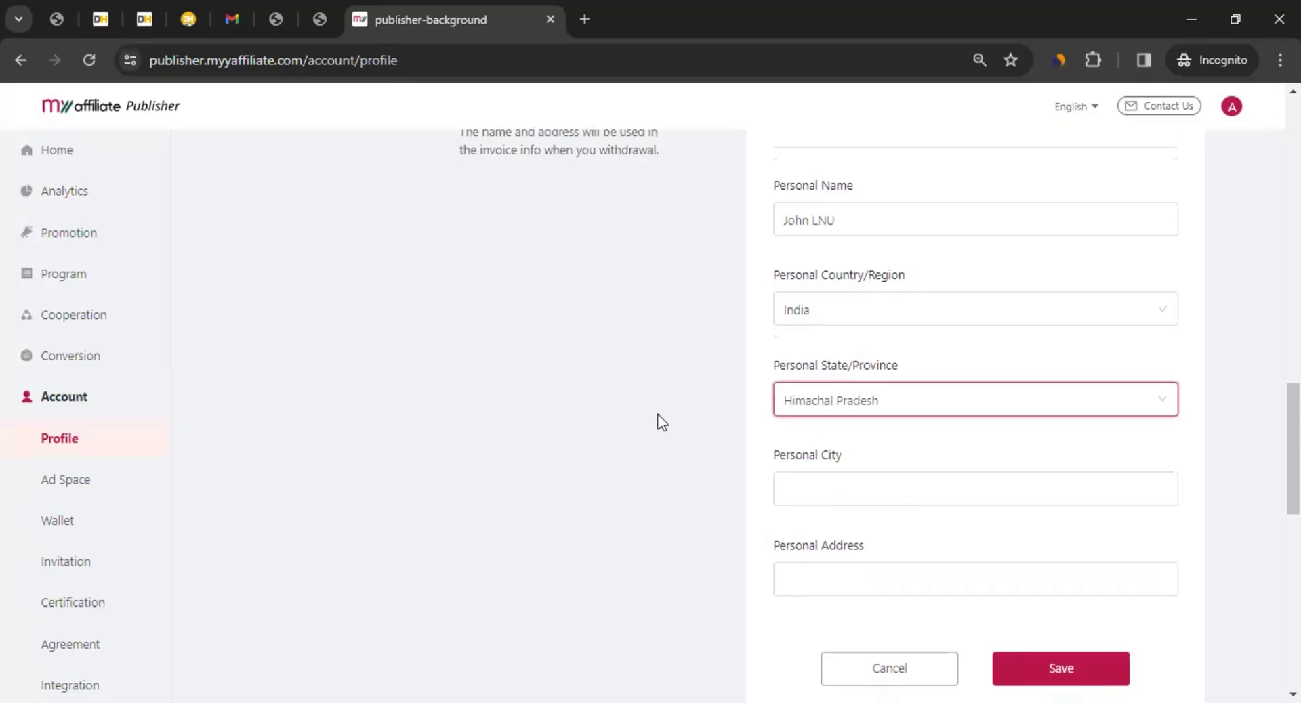
Enter Mumbai as the Personal City and the placeholder Test as the Personal Address, and save the invoice info
scroll(660, 413, up, 4)
scroll(889, 467, down, 5)
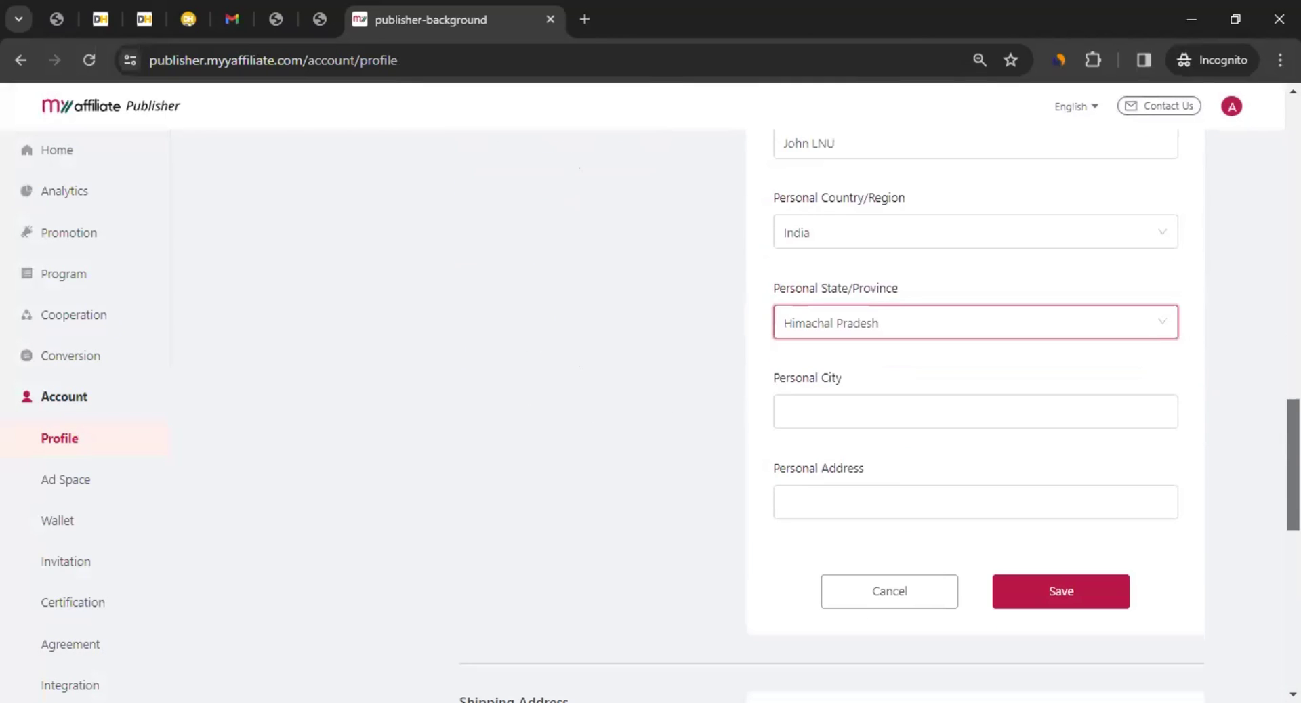
click(819, 411)
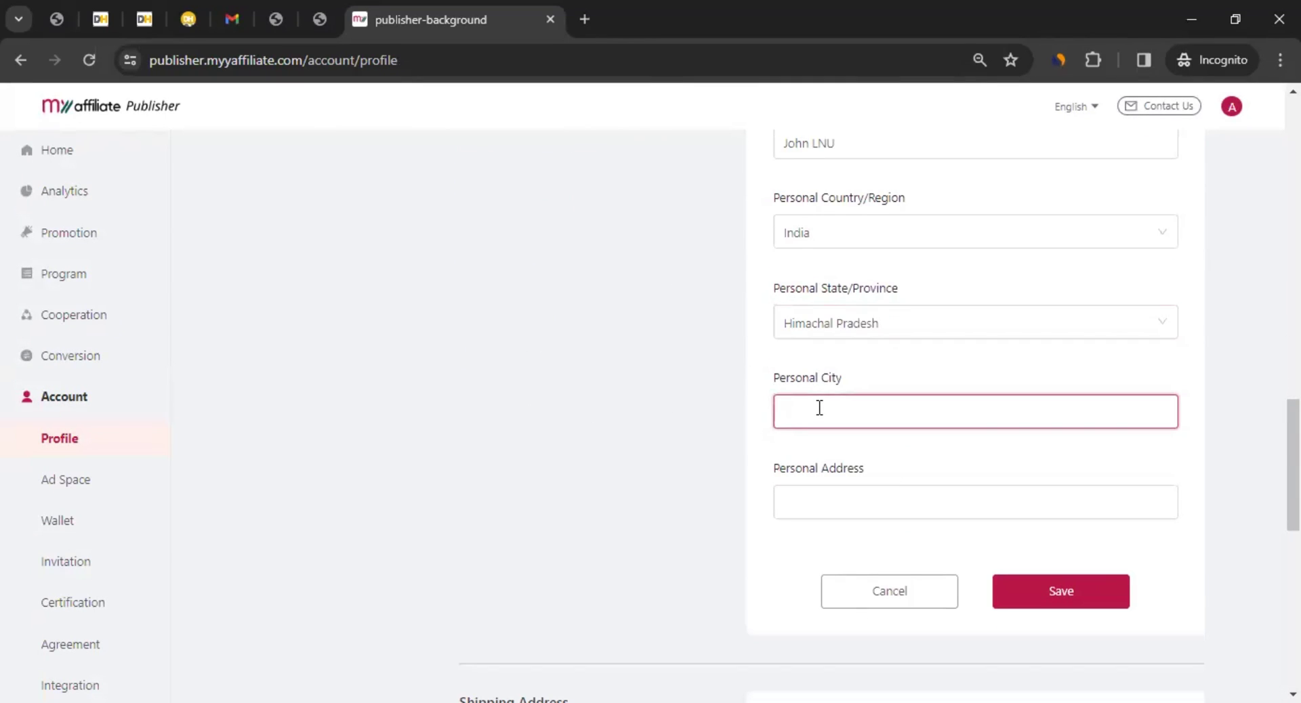
text(Mumbai)
click(700, 430)
click(824, 510)
scroll(822, 517, down, 1)
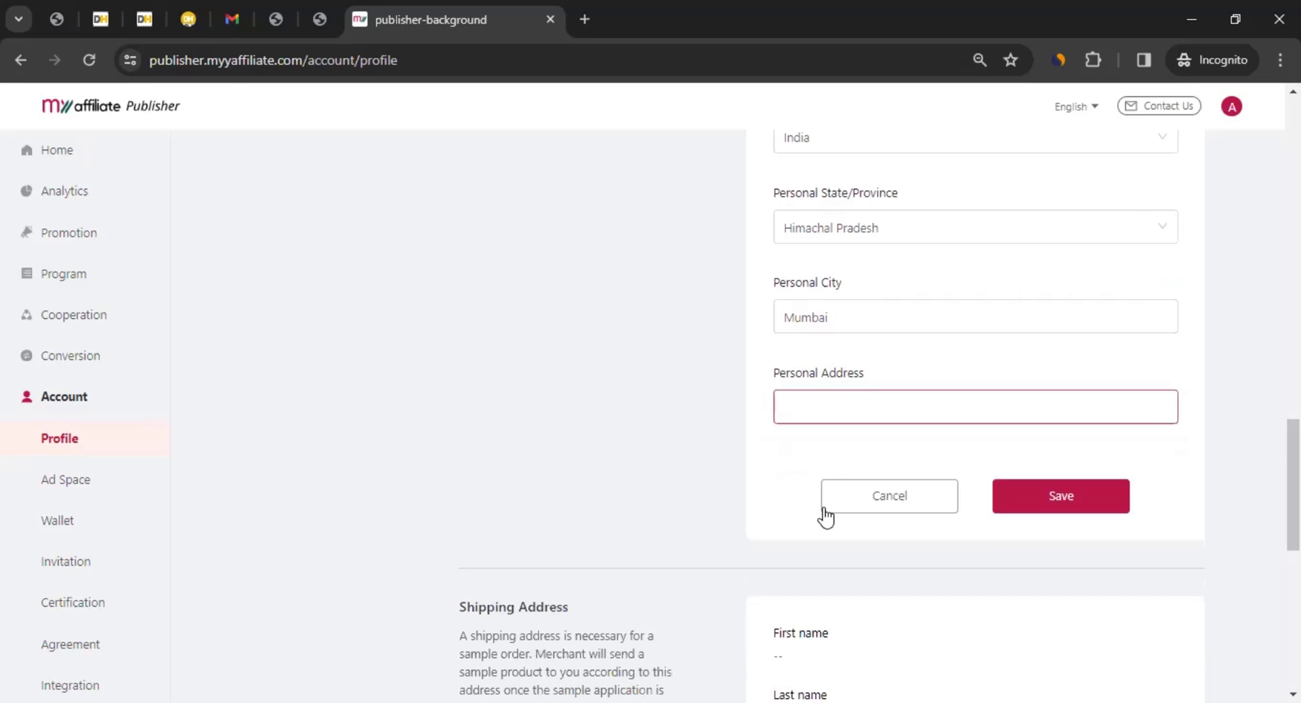
click(1043, 502)
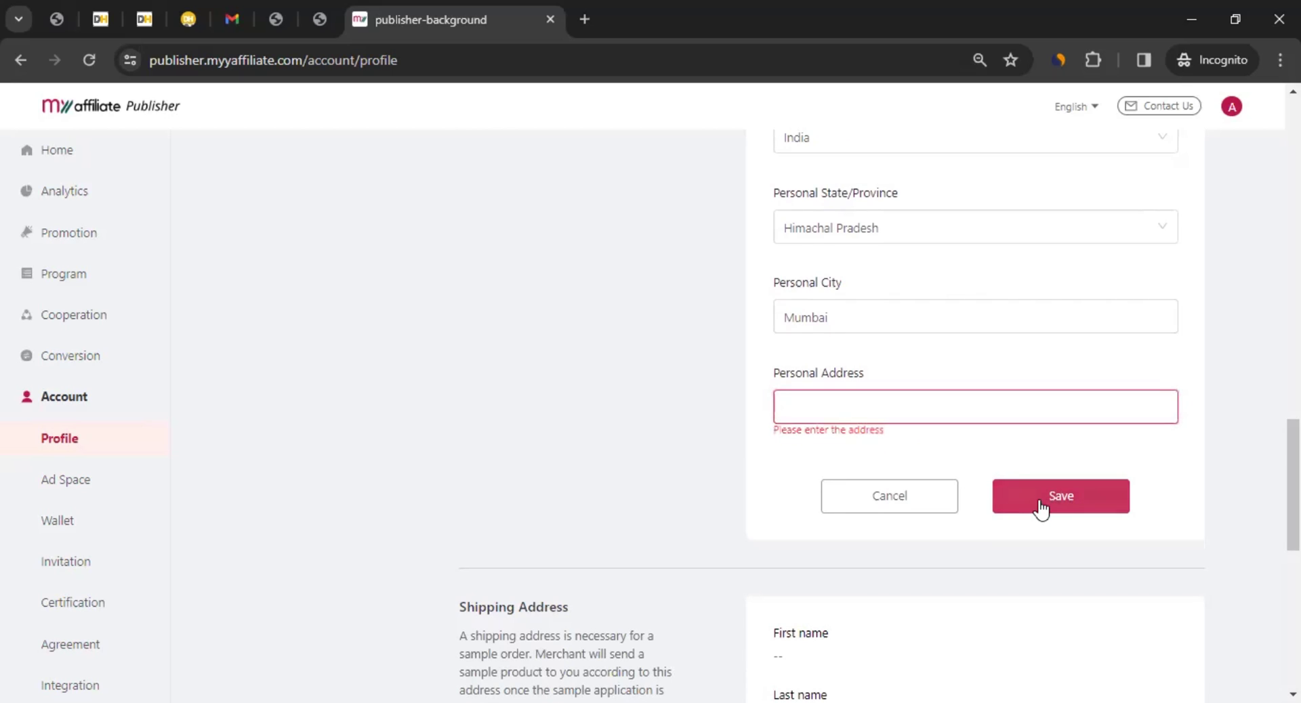
click(814, 400)
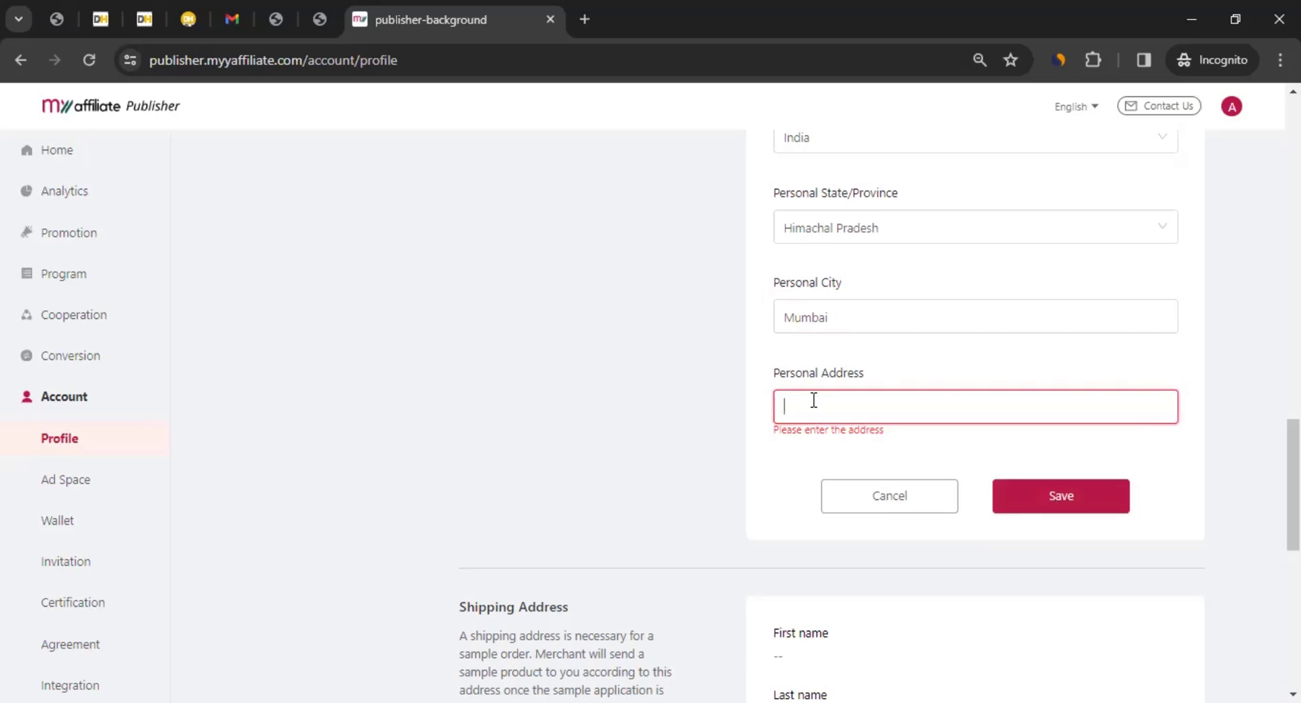
text(Test)
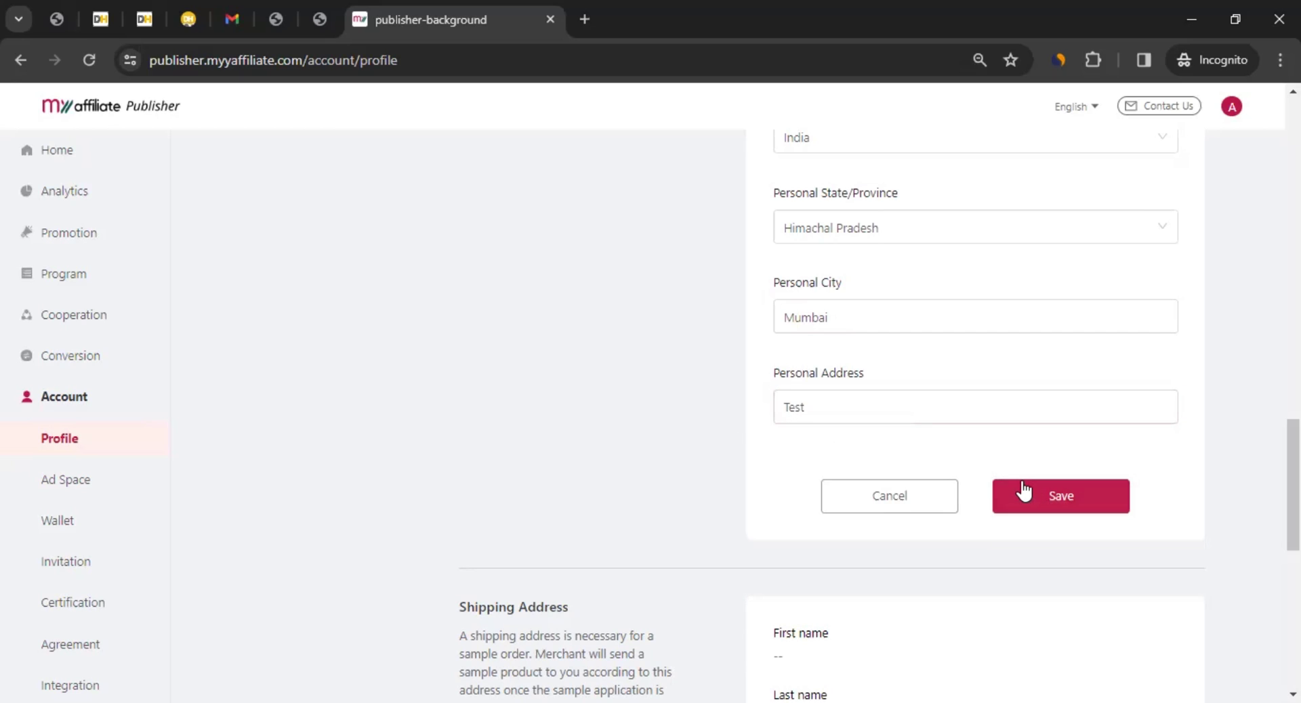
click(1035, 488)
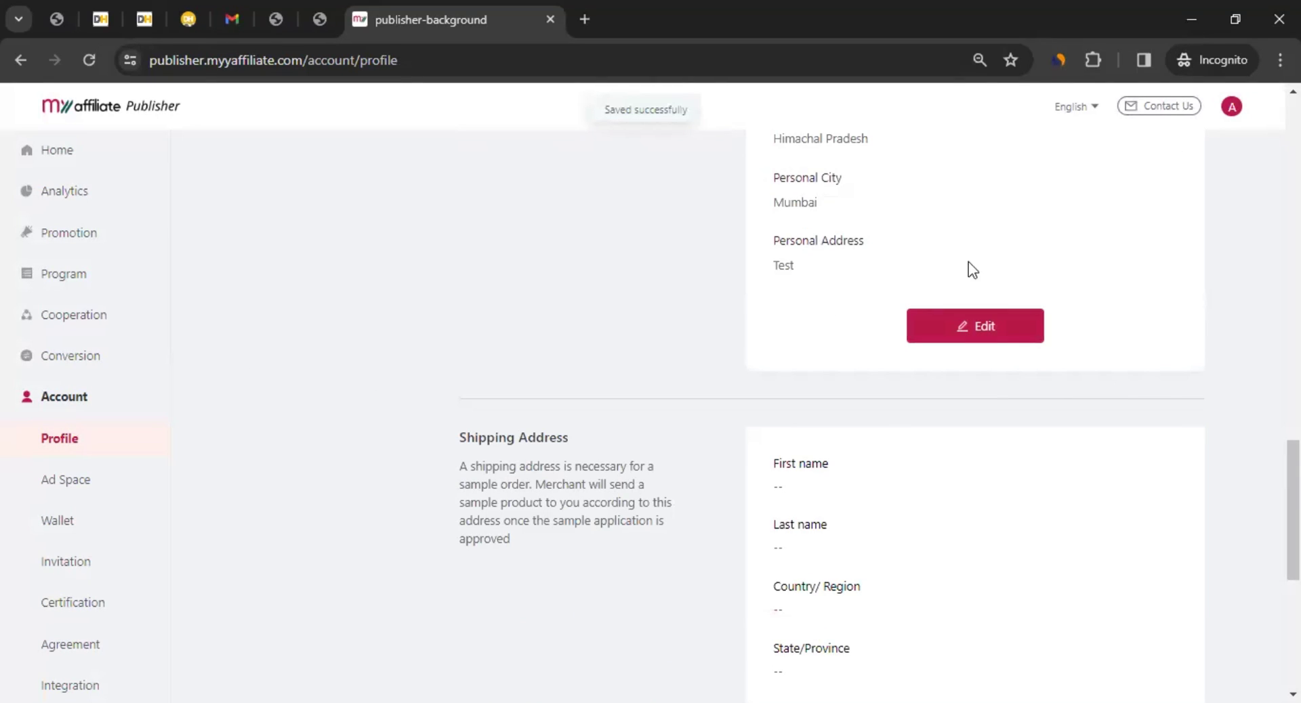
scroll(726, 279, up, 5)
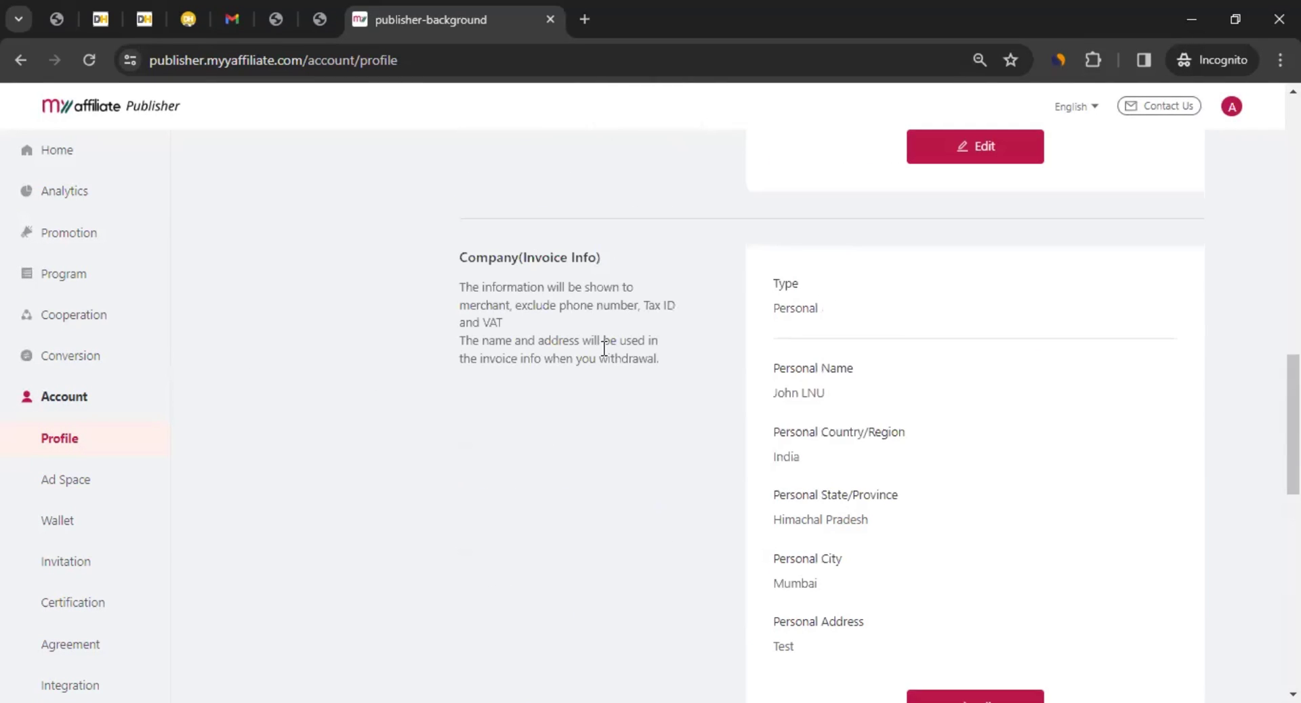
Go back to the wallet, request a withdrawal and look through the available payment methods
click(60, 522)
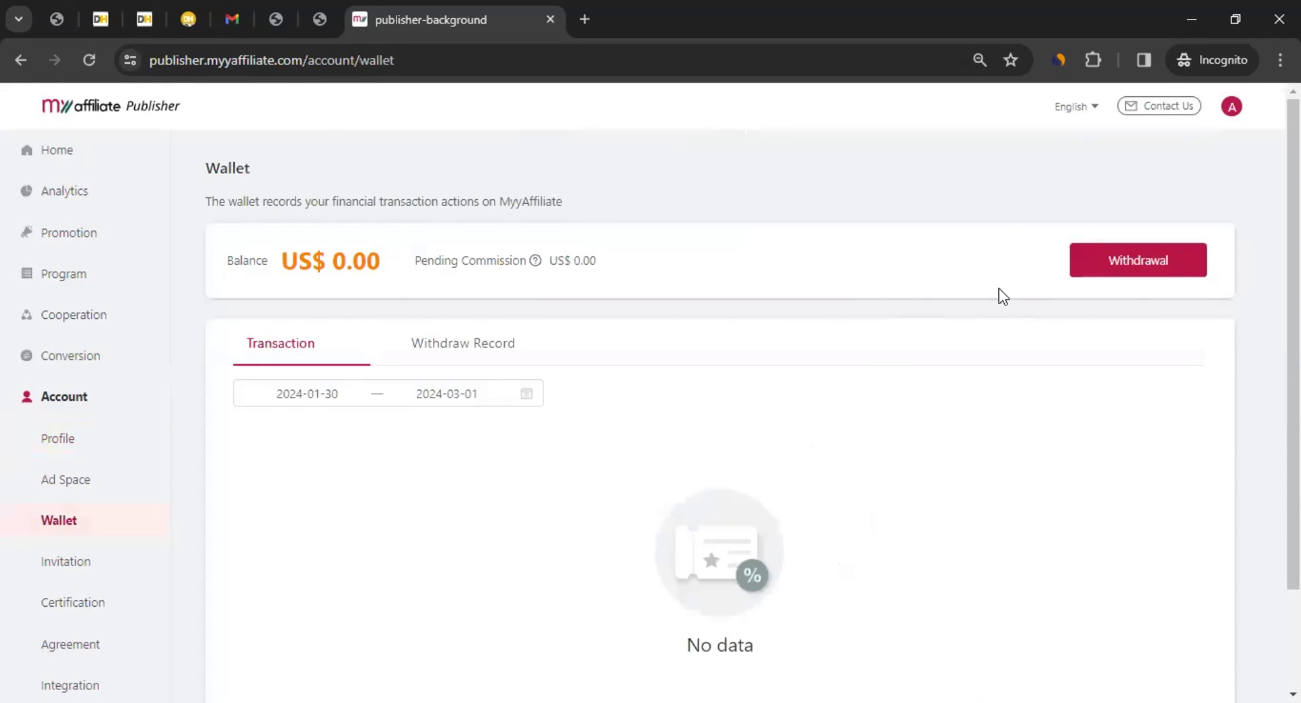
click(1155, 271)
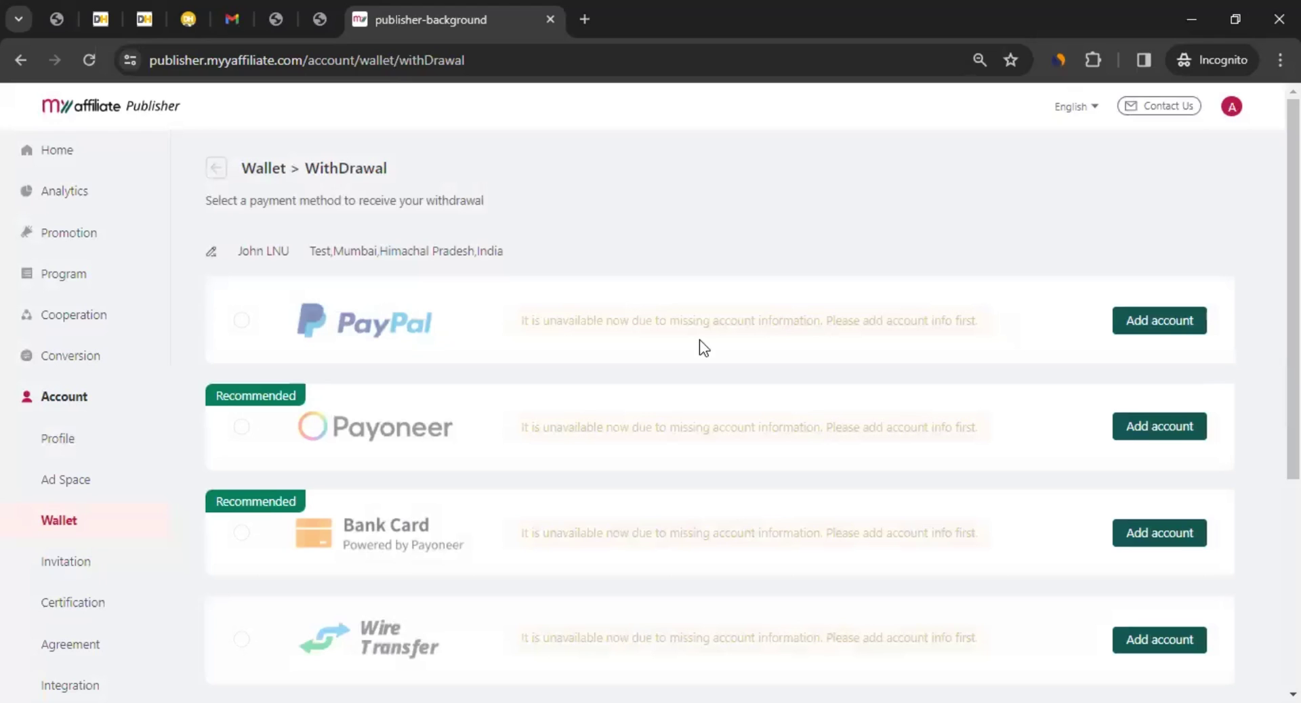
scroll(212, 189, down, 2)
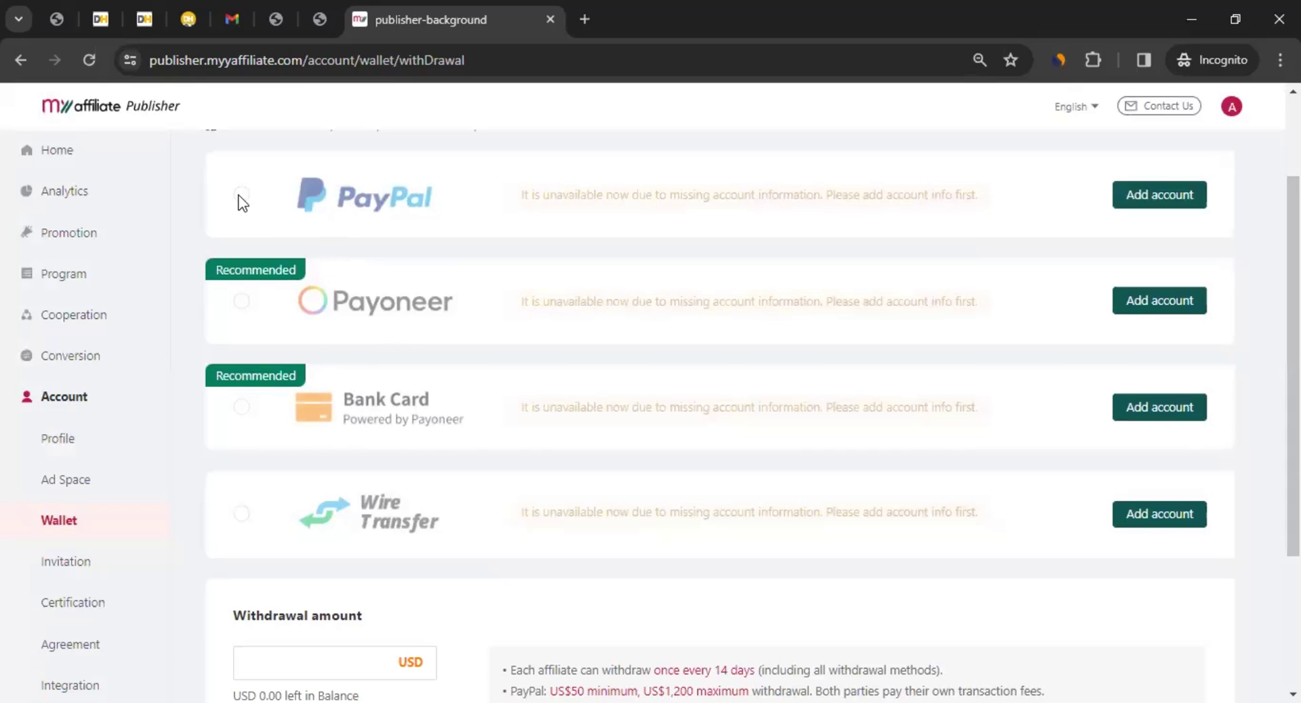
View the account info forms for PayPal and Wire Transfer, closing each one without entering anything
click(1152, 196)
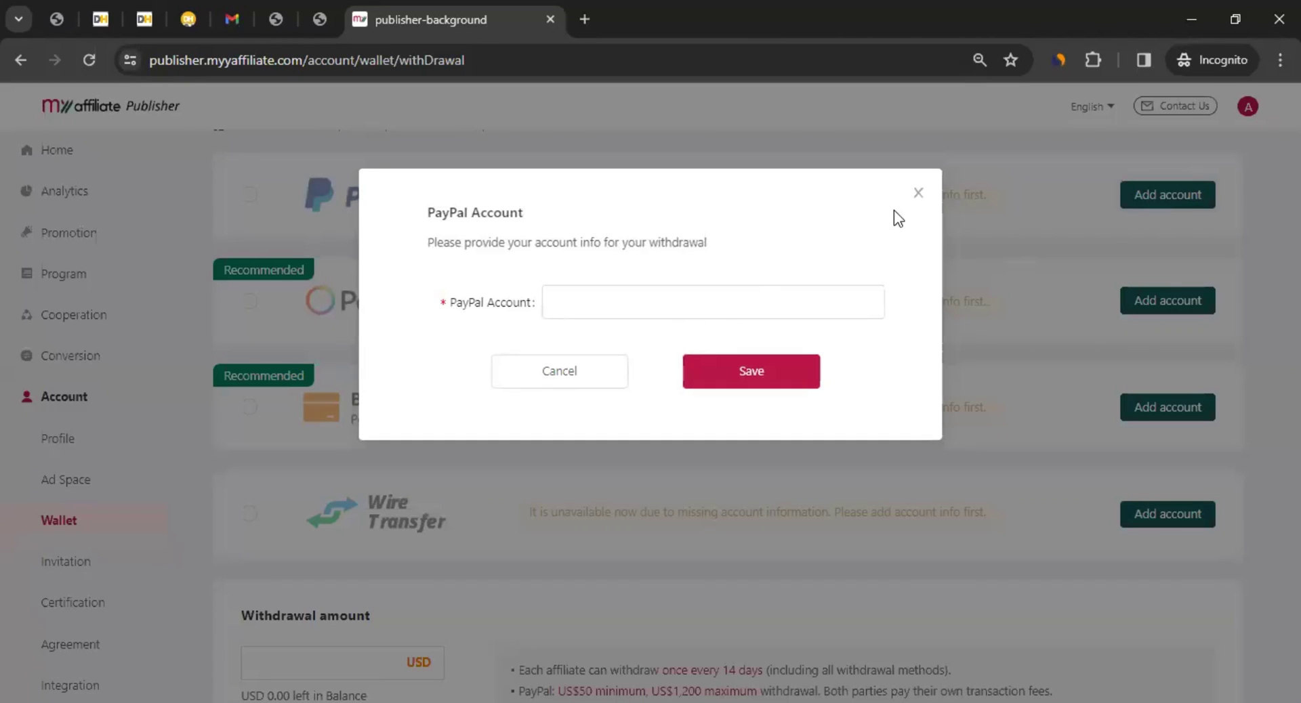
click(918, 197)
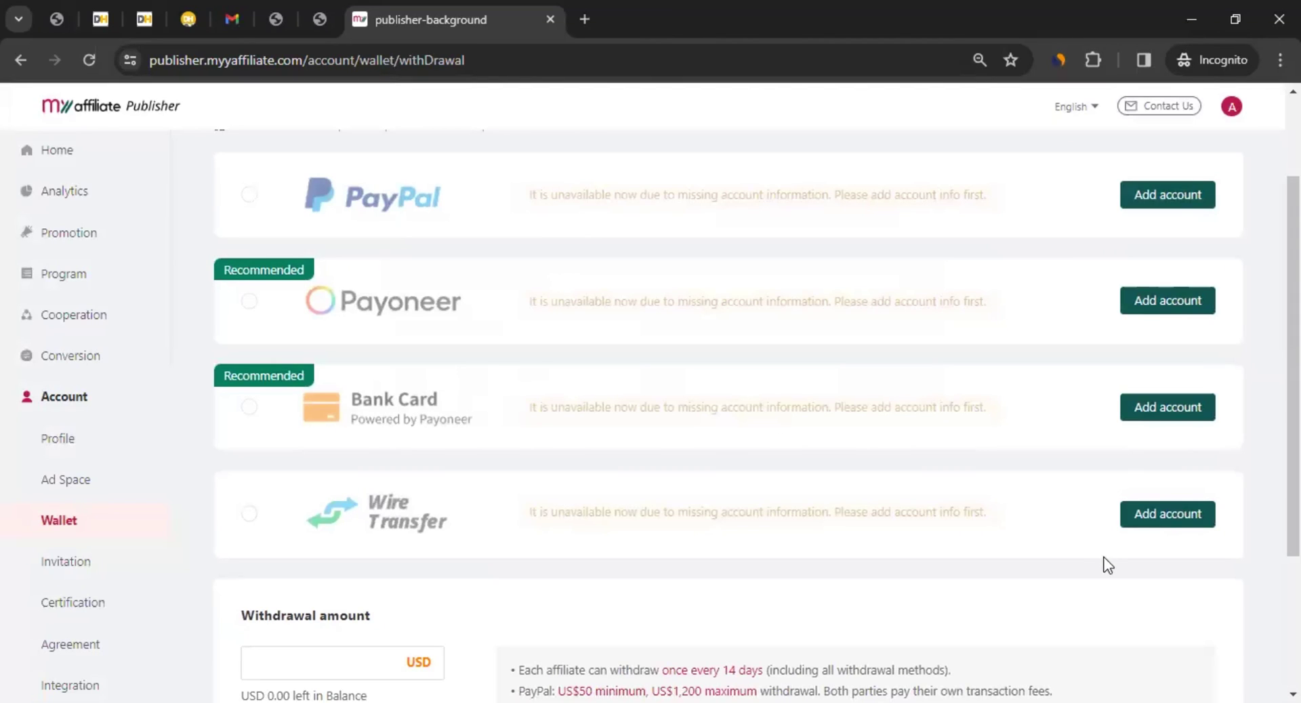
click(1164, 515)
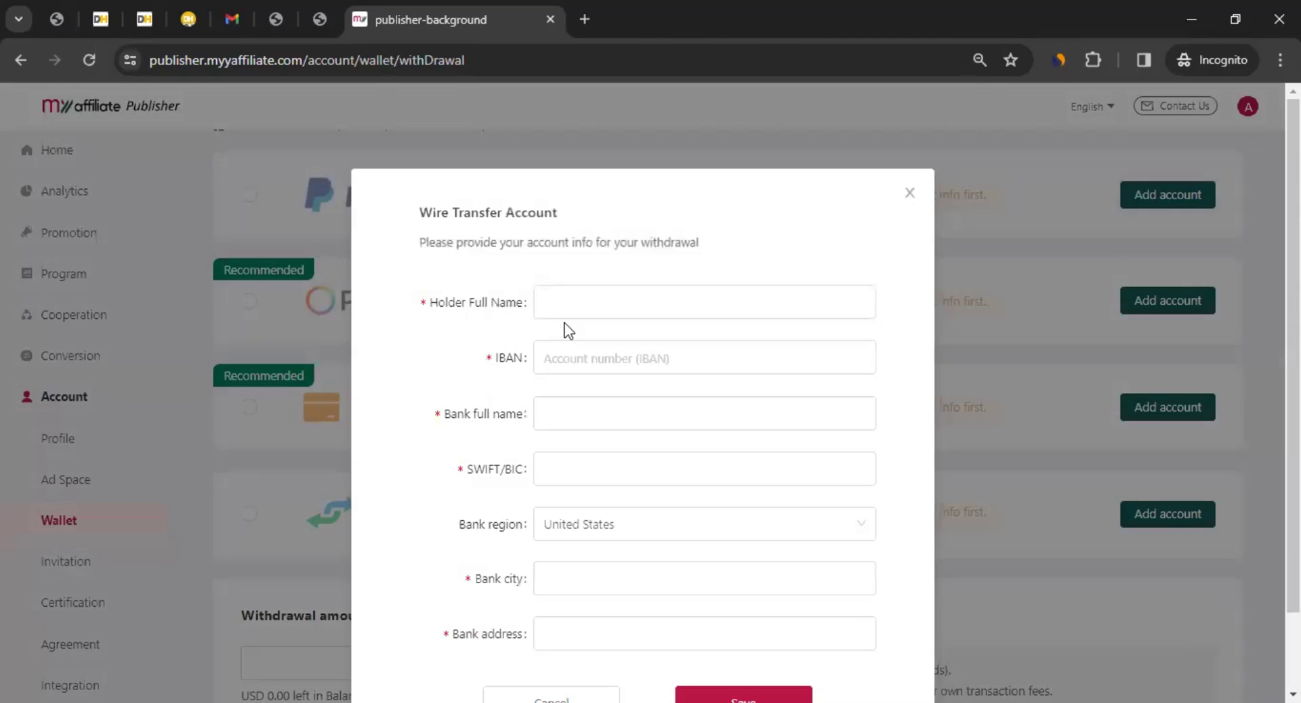
click(908, 196)
Review the payment methods and read the withdrawal rules on frequency, PayPal limits, and Payoneer and Bank Card limits
scroll(757, 419, down, 1)
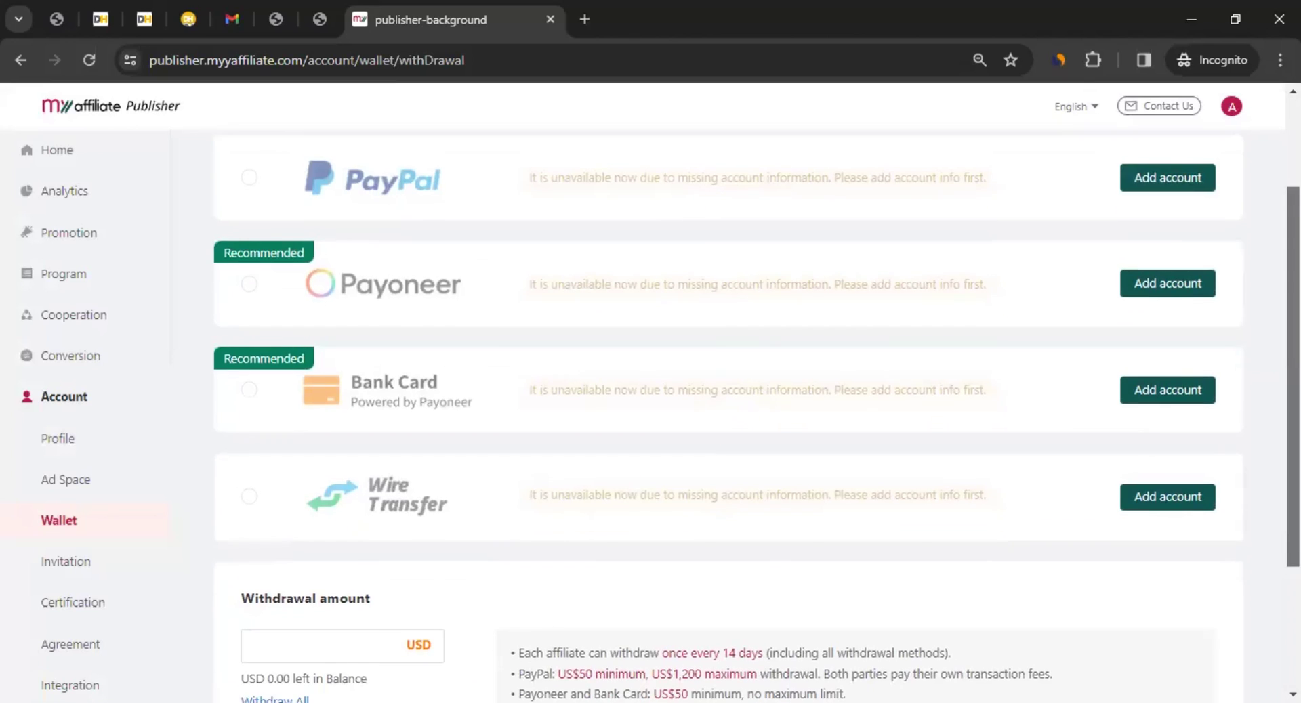
scroll(757, 418, up, 2)
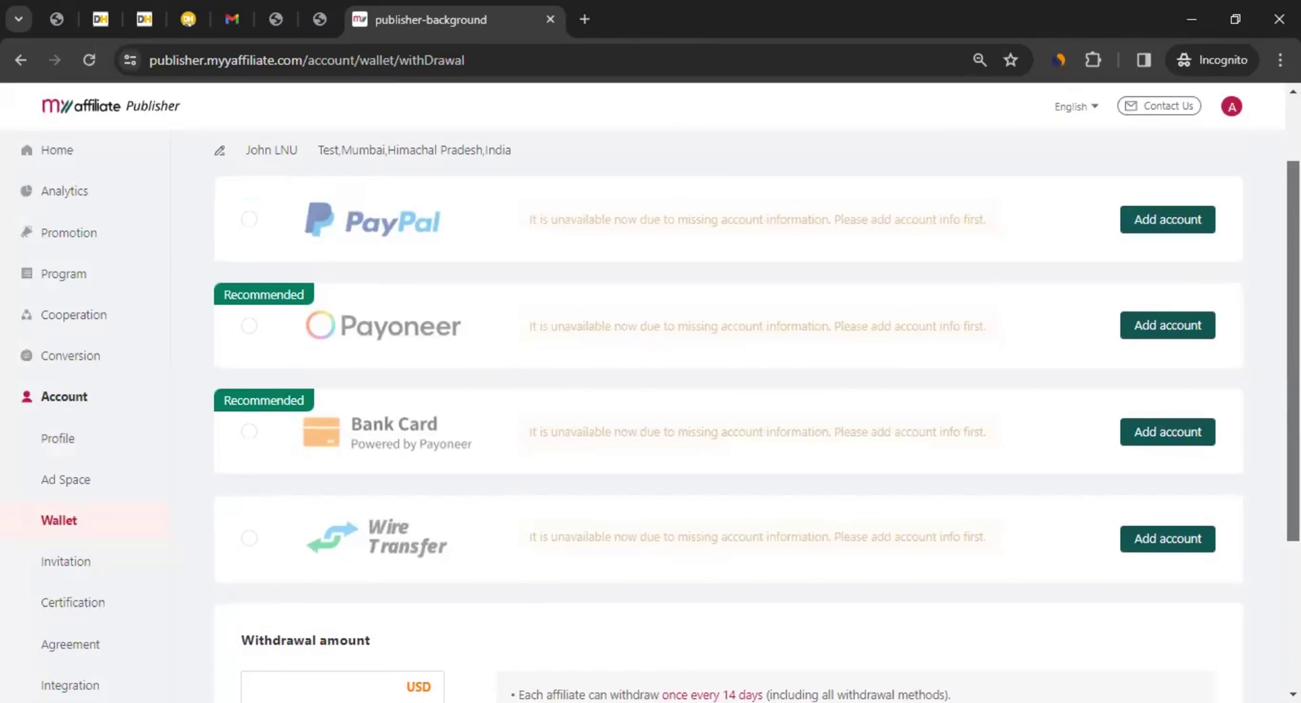
scroll(757, 419, down, 2)
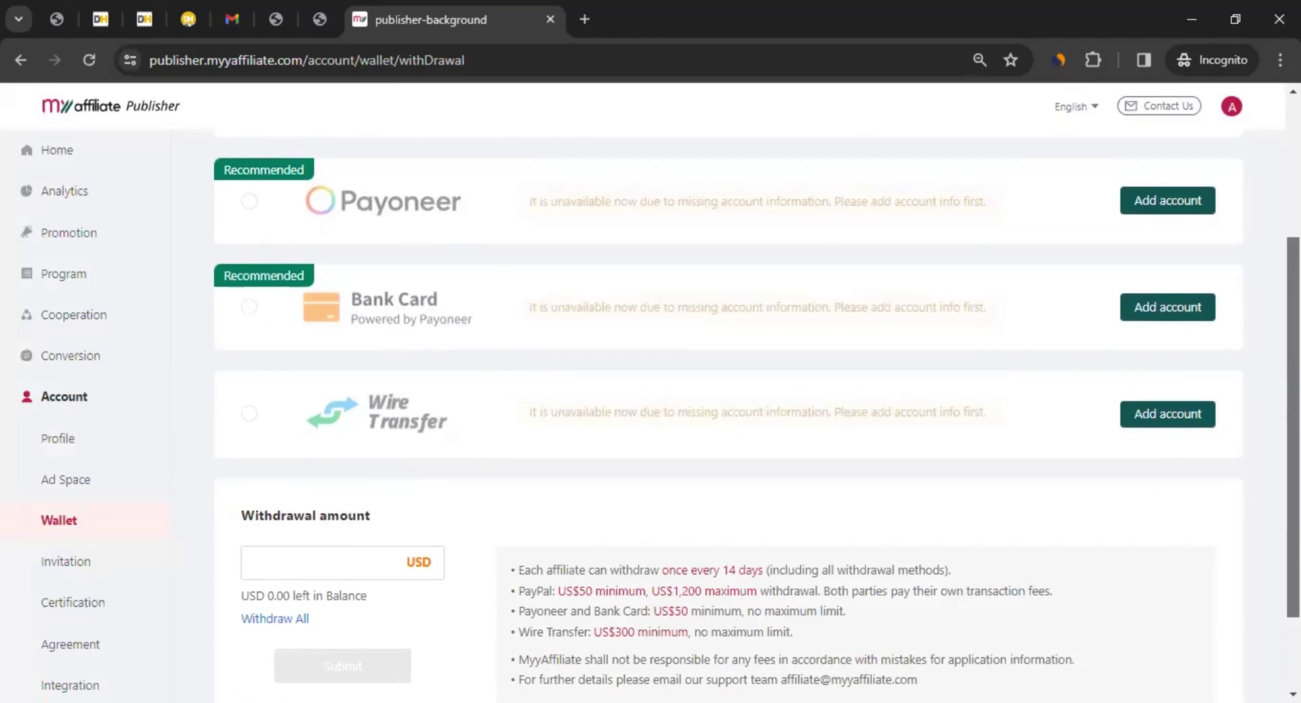
scroll(1165, 203, up, 2)
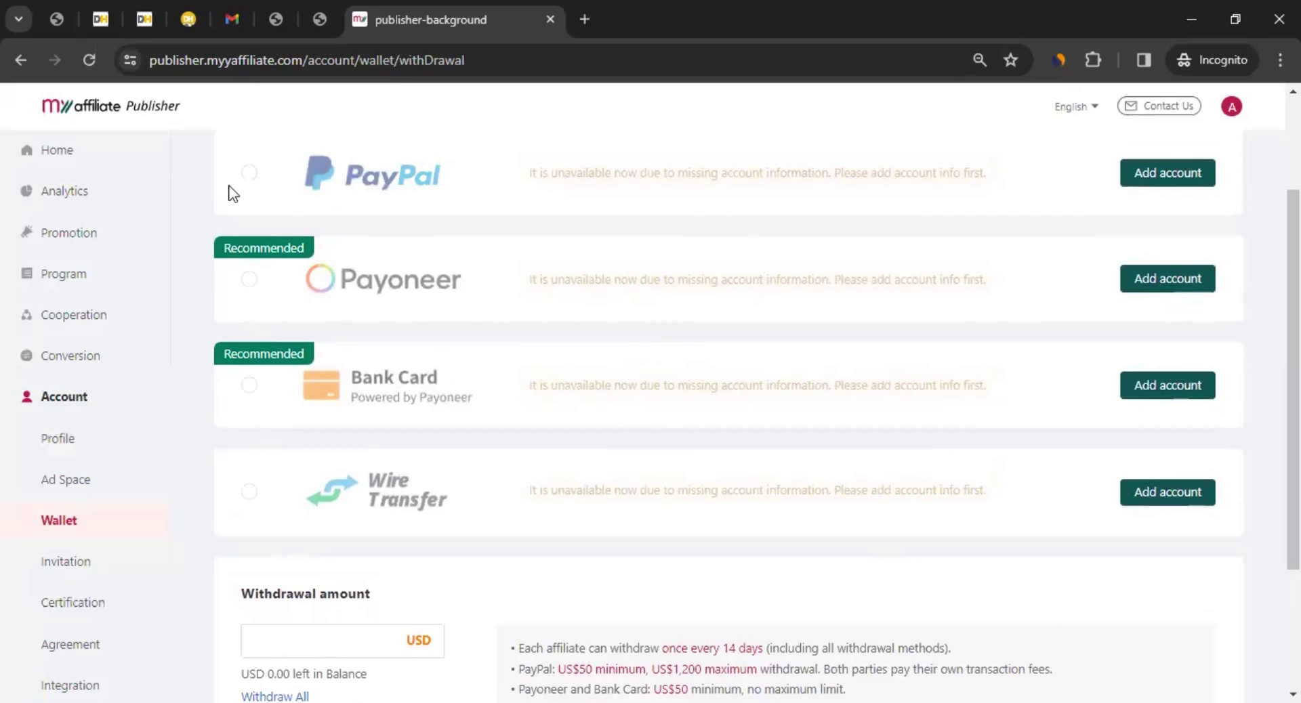
scroll(1293, 379, down, 3)
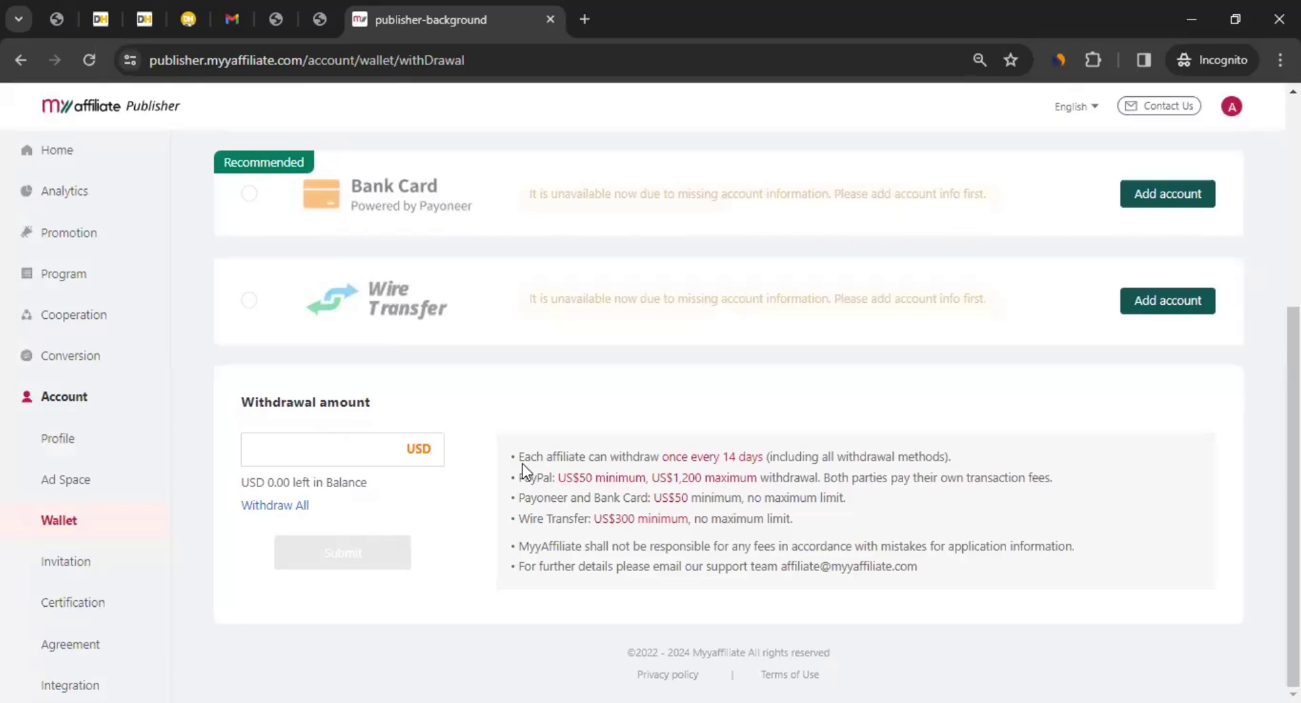
drag(517, 458, 975, 465)
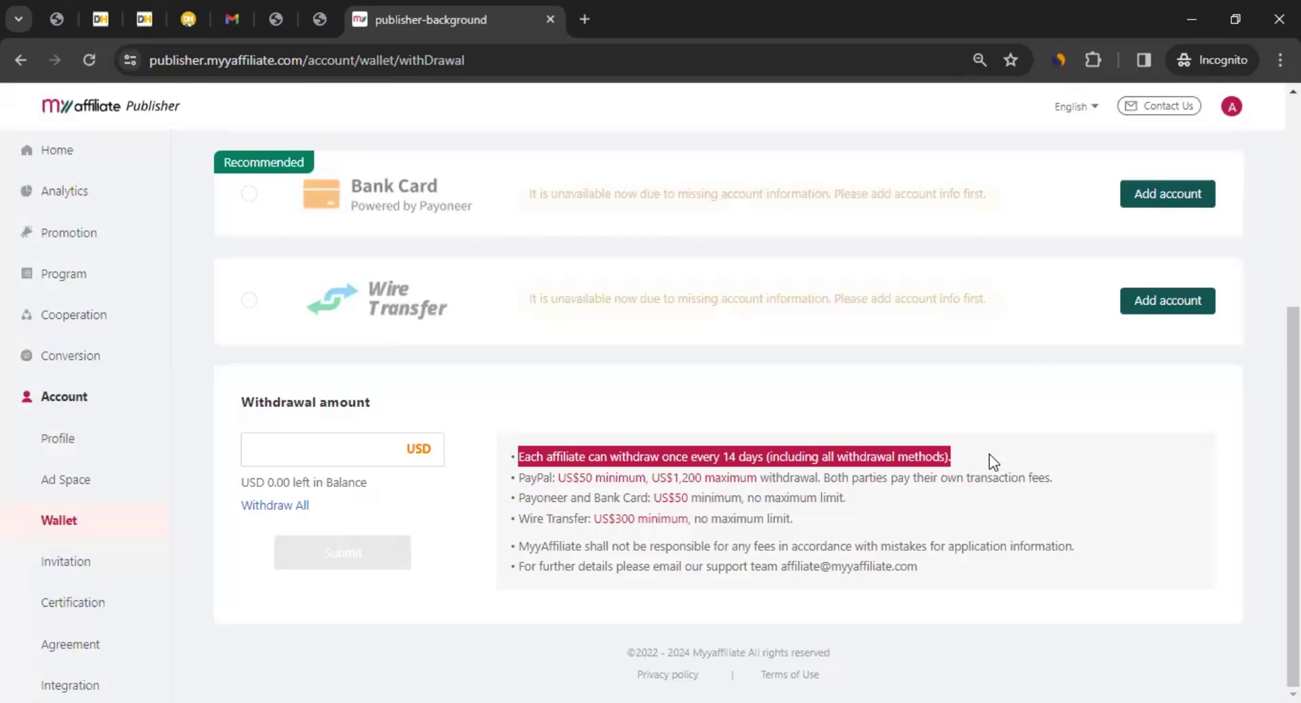
drag(524, 478, 817, 479)
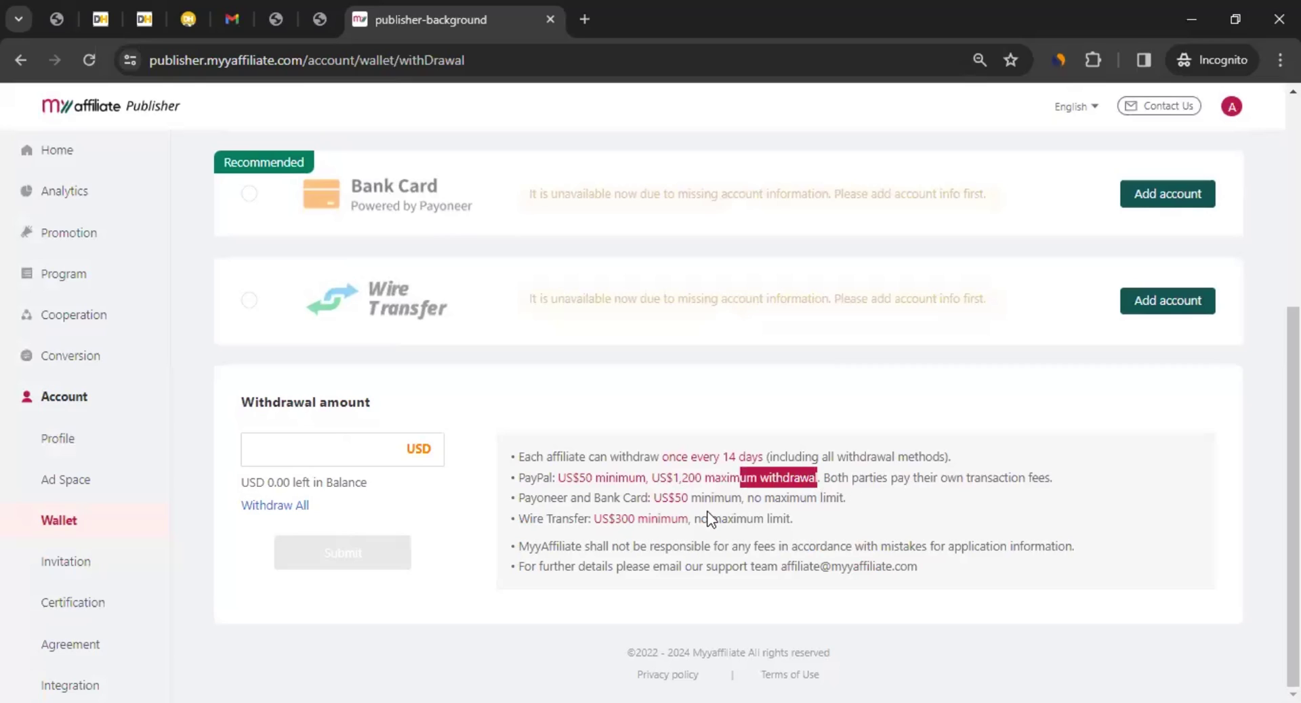
drag(539, 500, 690, 499)
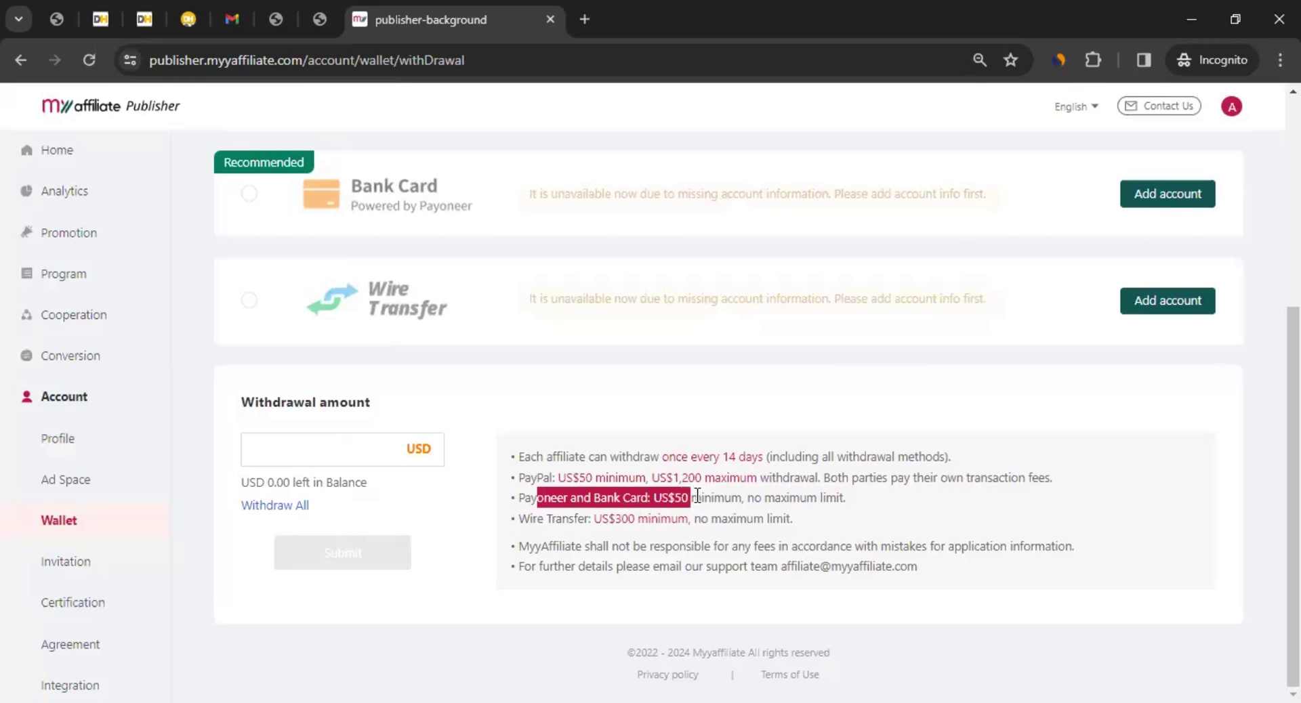
Read the remaining withdrawal rules on Payoneer and Bank Card minimums, Wire Transfer limits and the support team contact
click(566, 481)
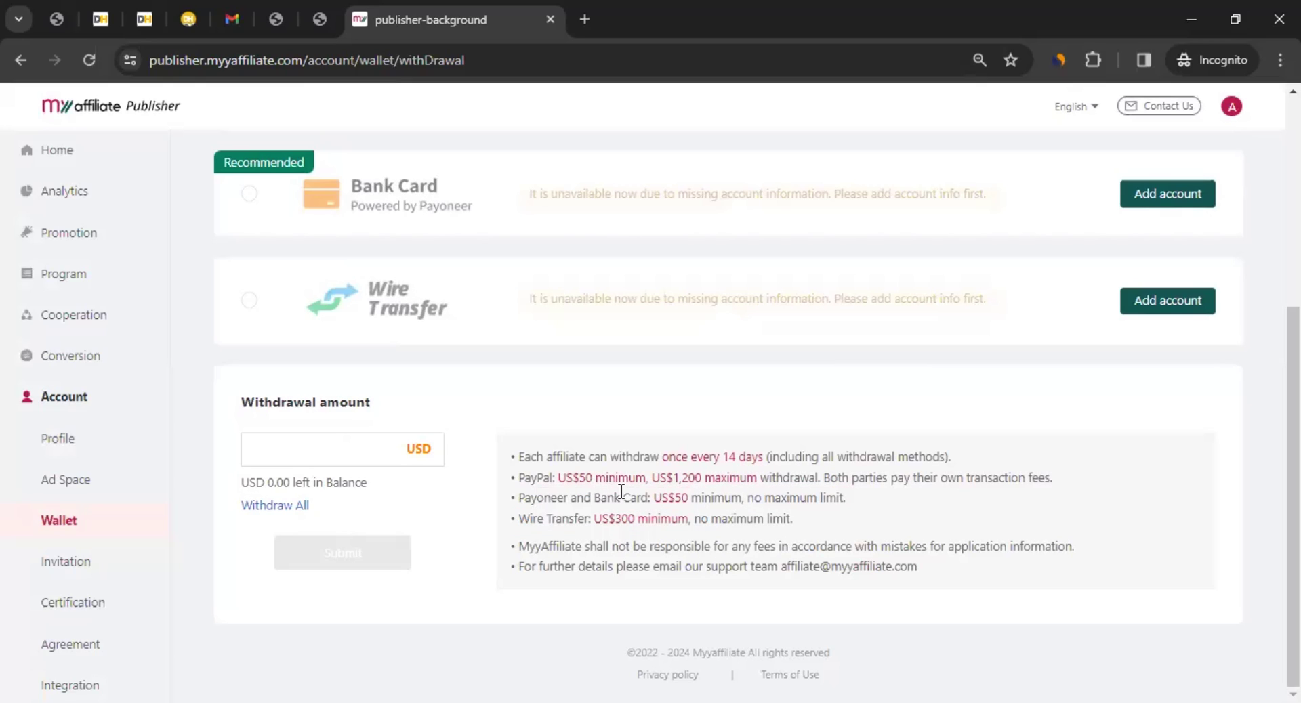
drag(585, 499, 542, 499)
drag(653, 500, 690, 500)
drag(544, 517, 663, 517)
click(693, 518)
double_click(888, 566)
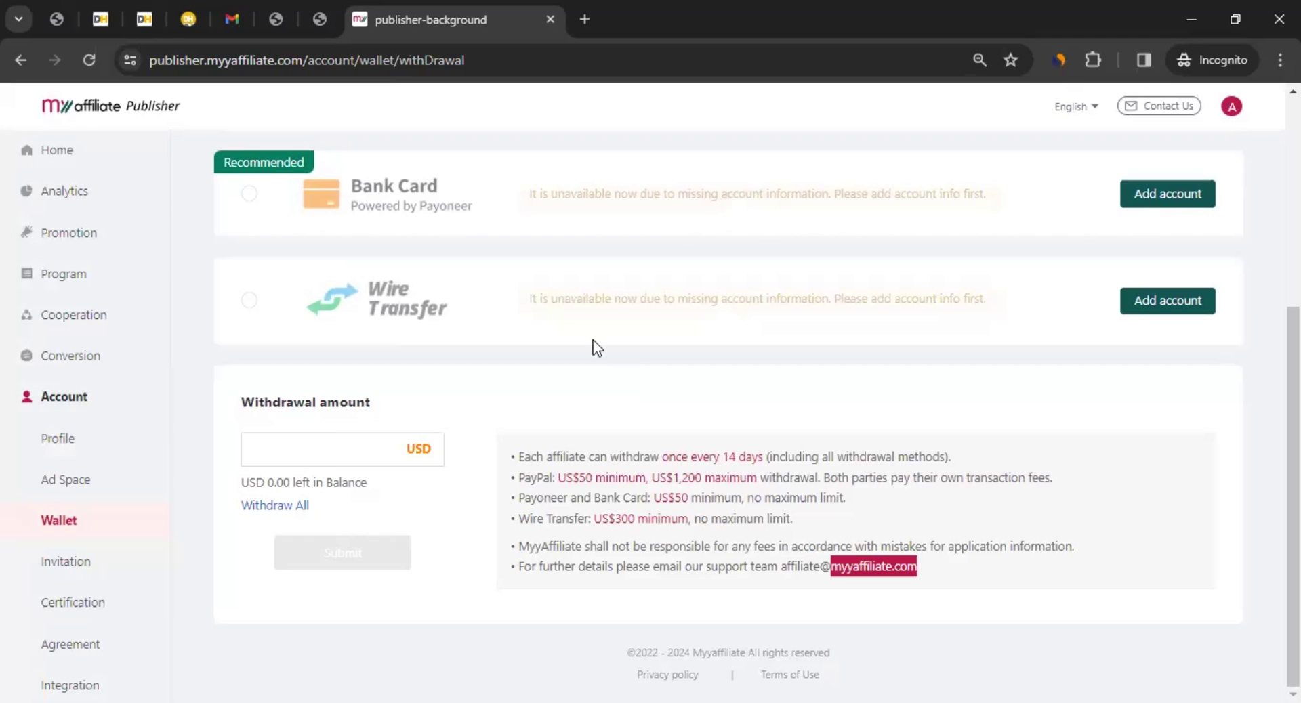
Switch to the DHgate Affiliate Workplace and open the Referral Program page to view the invitation link and sub-publisher list
click(185, 26)
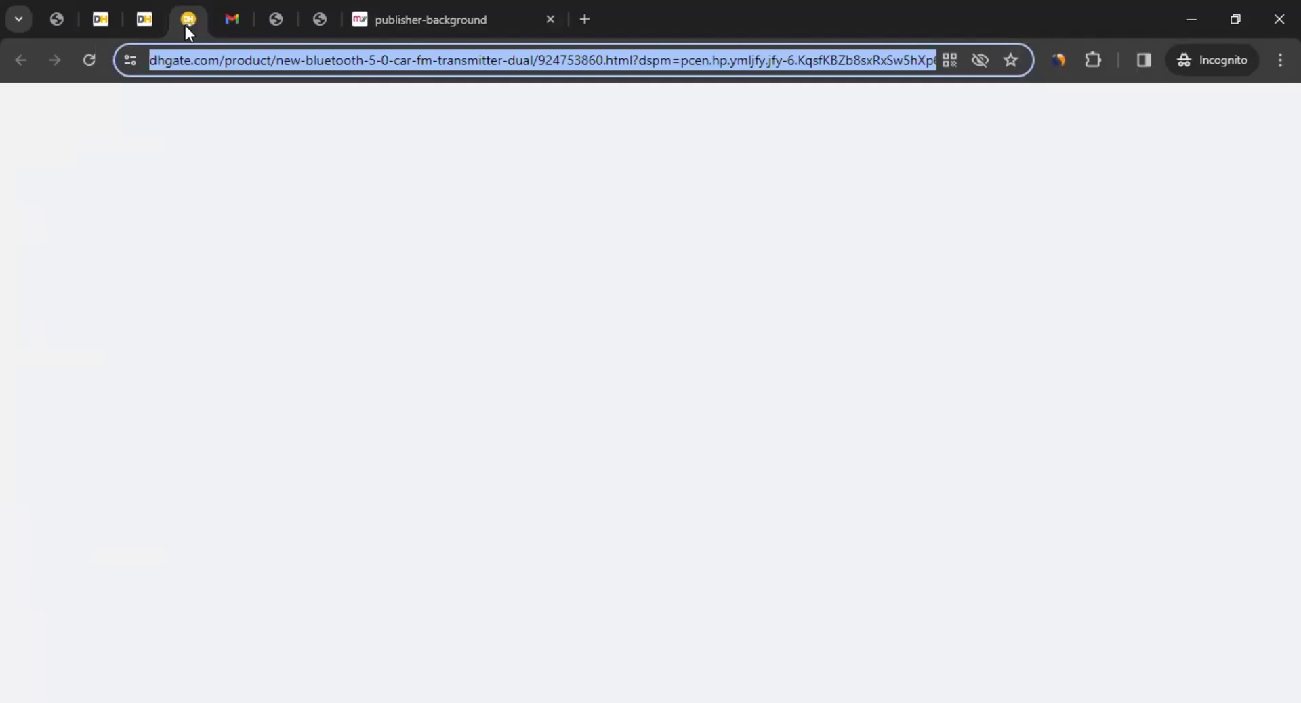
click(144, 15)
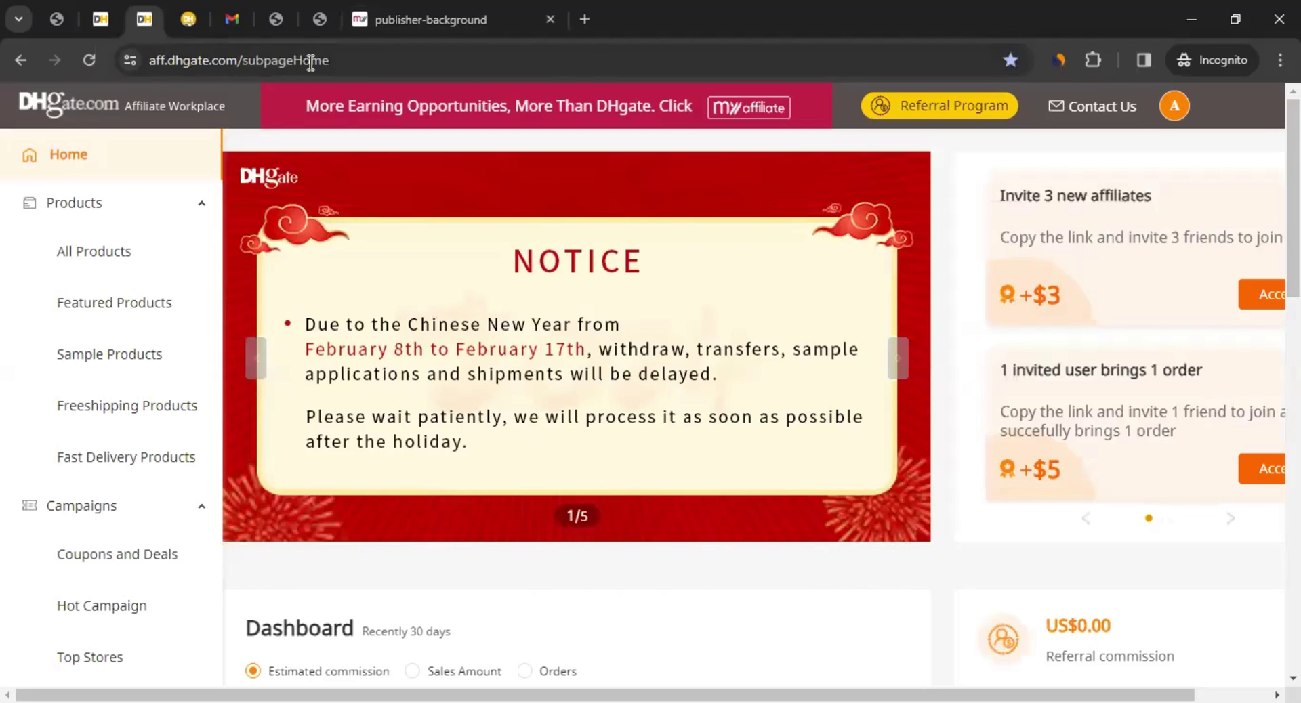
click(926, 115)
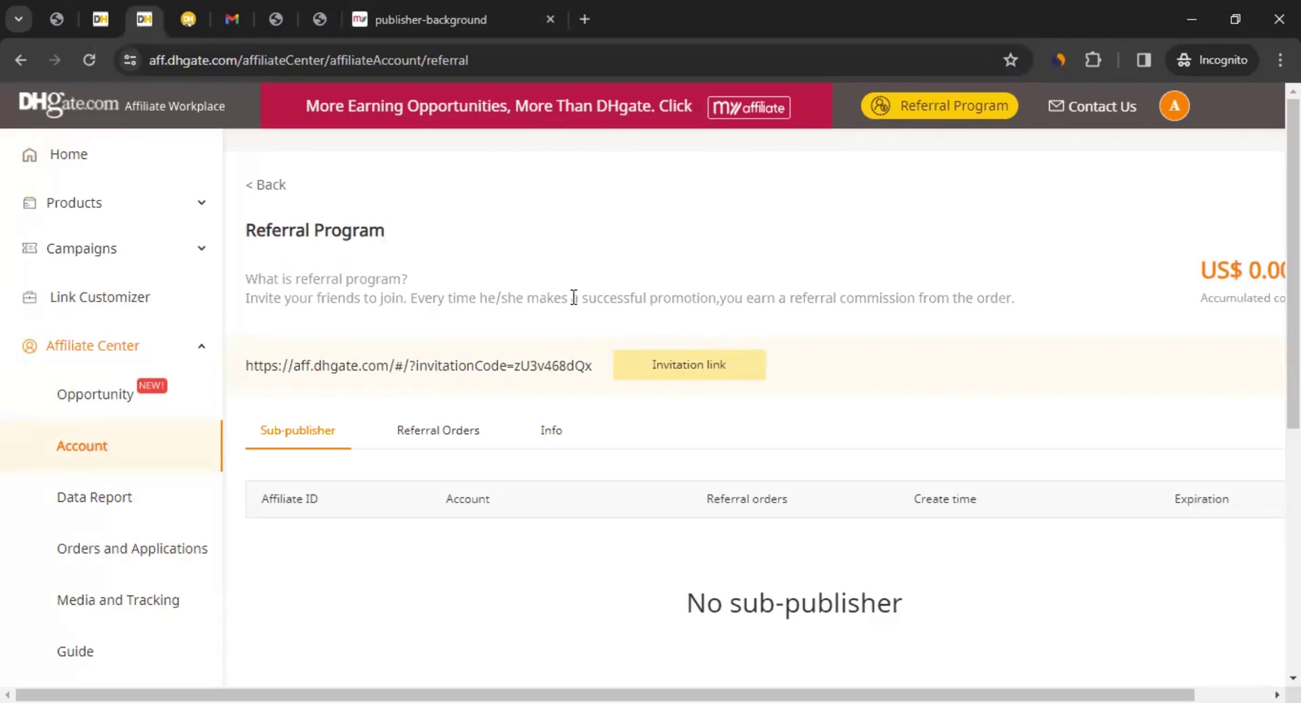
click(323, 17)
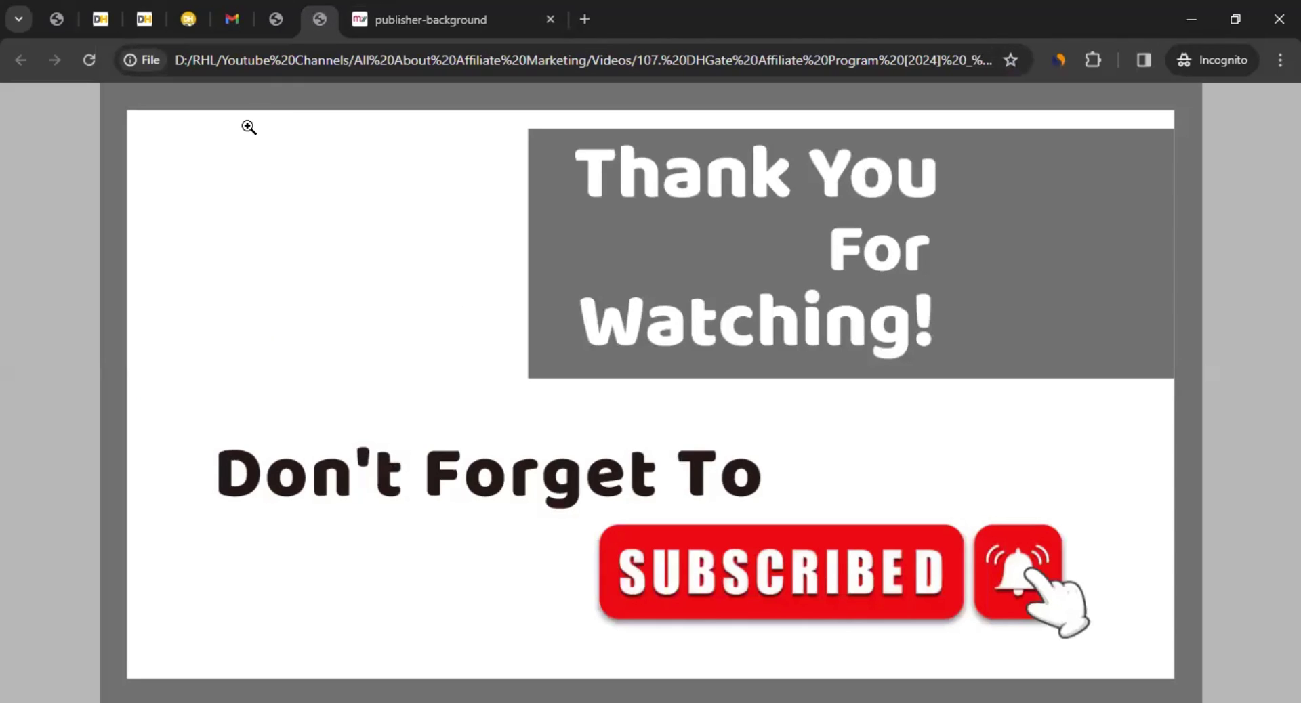